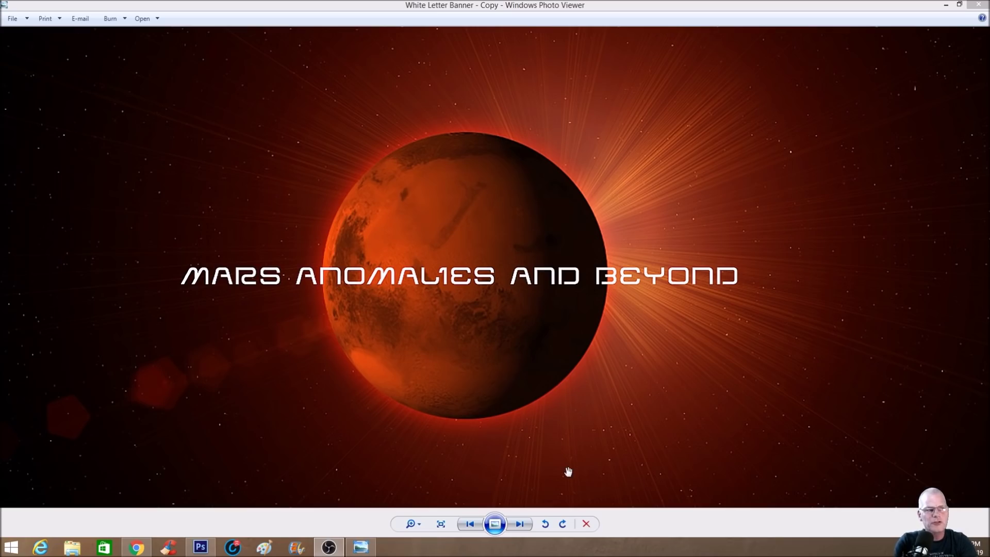
Step: Switch to Chrome and open the full-resolution version of the Curiosity Navcam raw image from Sol 2365
click(127, 550)
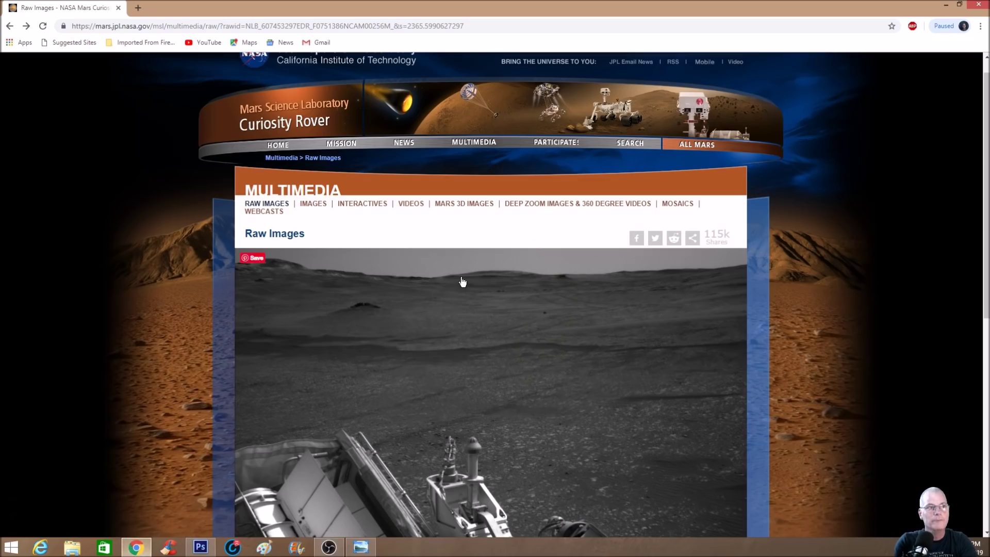
scroll(158, 149, up, 1)
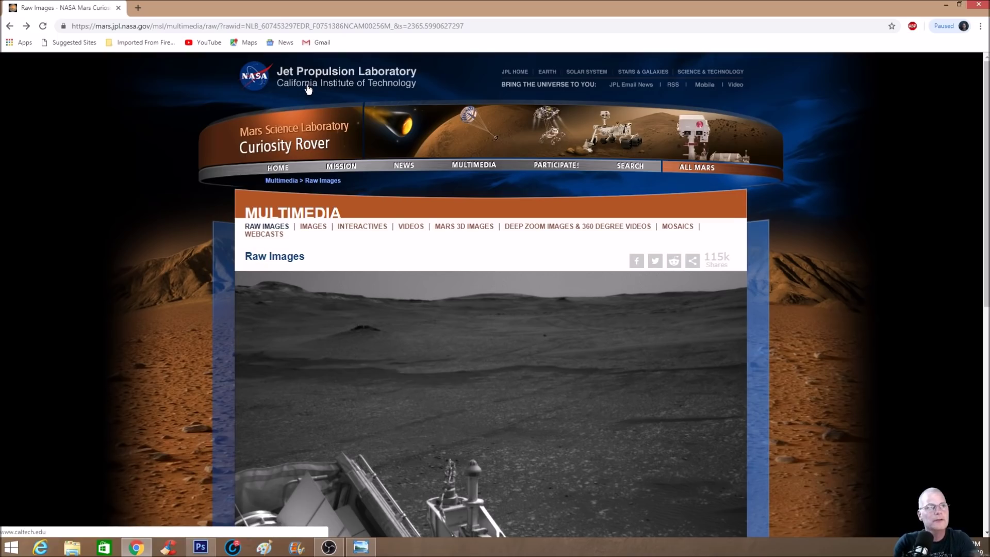
scroll(535, 323, down, 3)
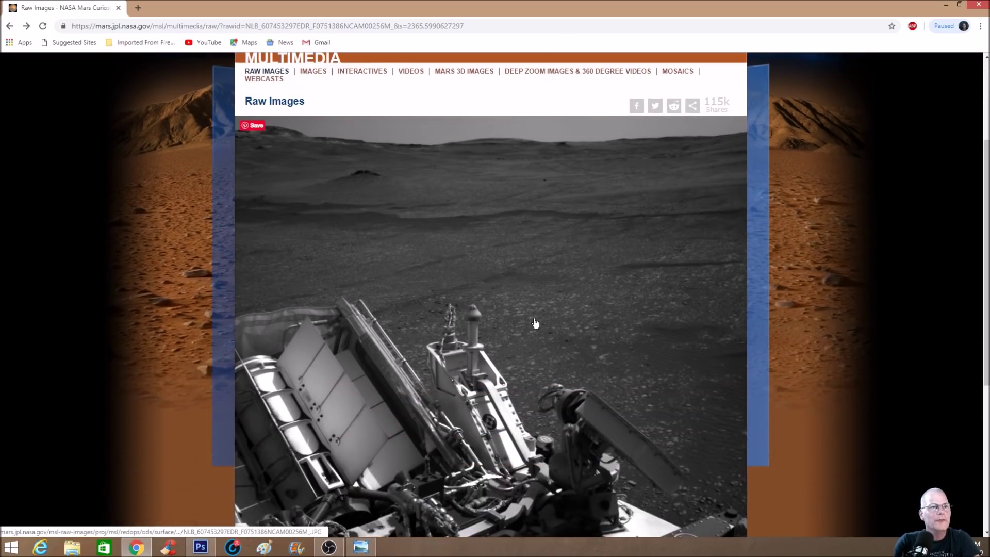
scroll(535, 324, down, 5)
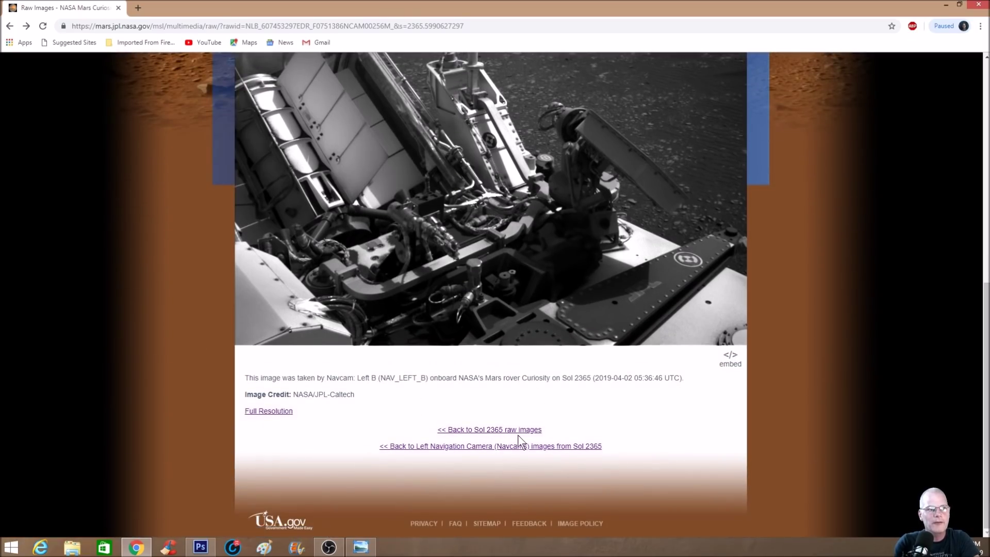
click(253, 415)
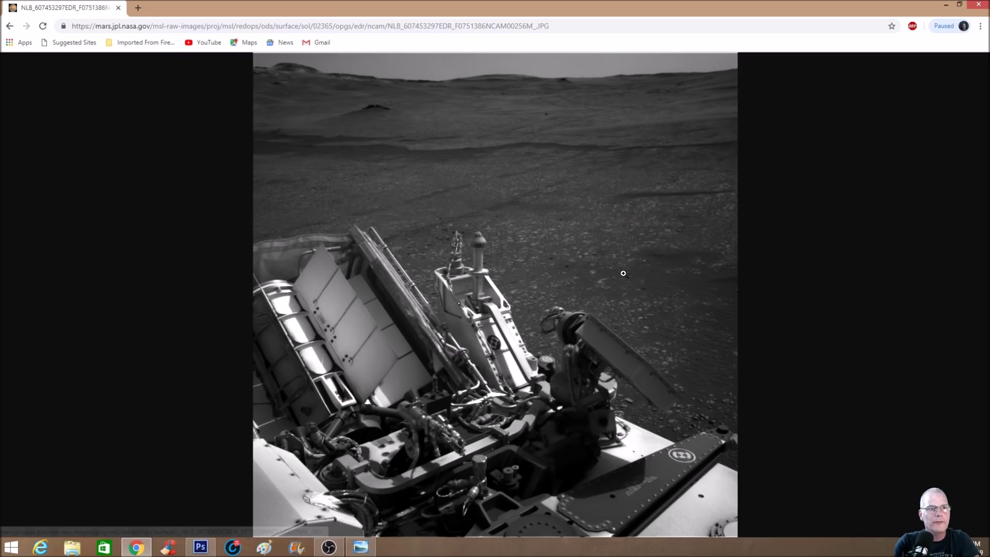
click(322, 82)
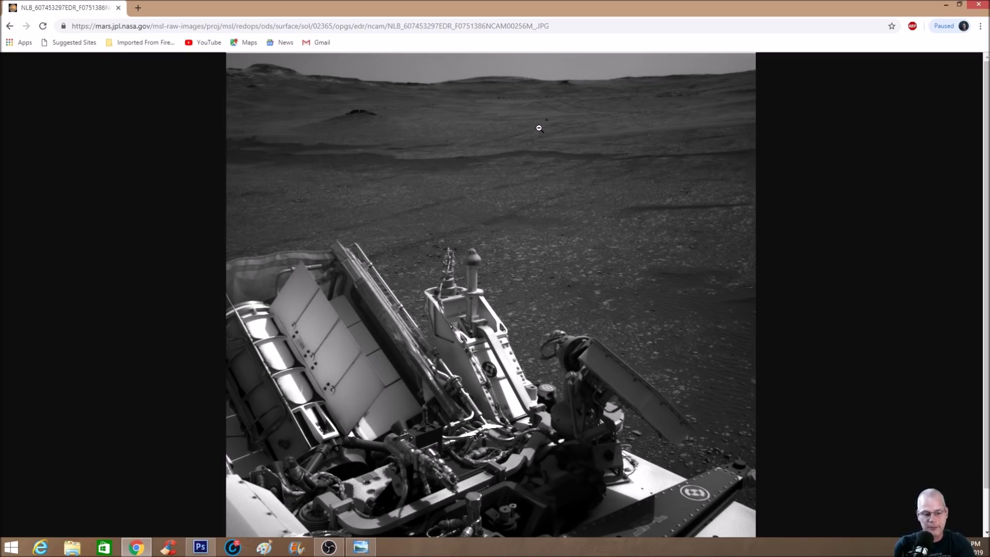
Step: Examine the dark mound and the hill on the distant terrain at high magnification, and restore the page zoom to 100%
key(ctrl+plus)
key(ctrl+plus)
key(ctrl+plus)
key(ctrl+plus)
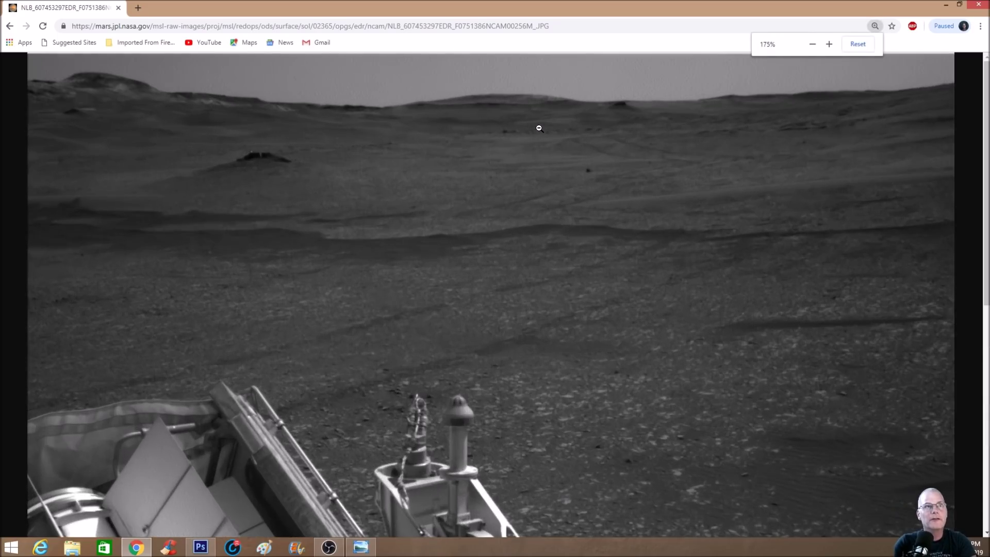
click(539, 128)
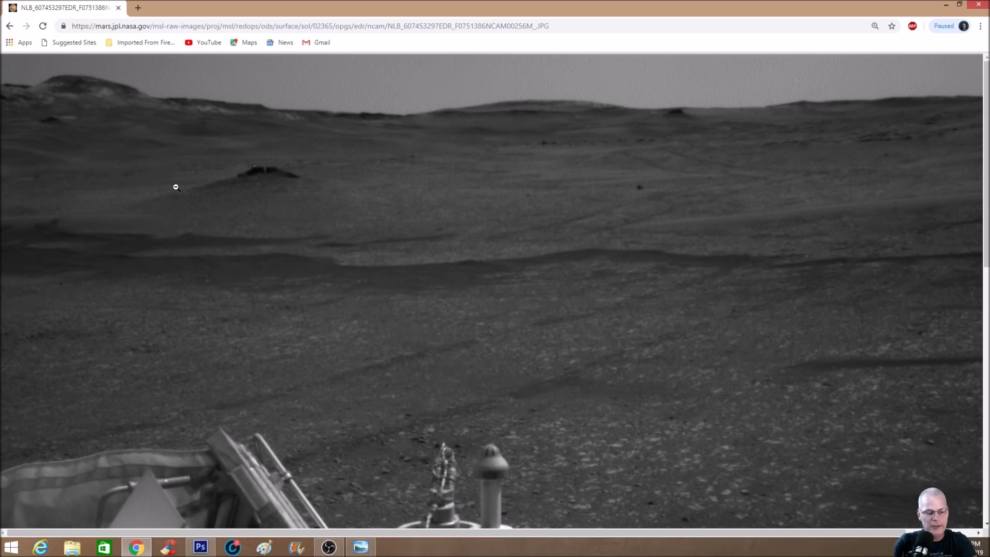
scroll(177, 186, up, 4)
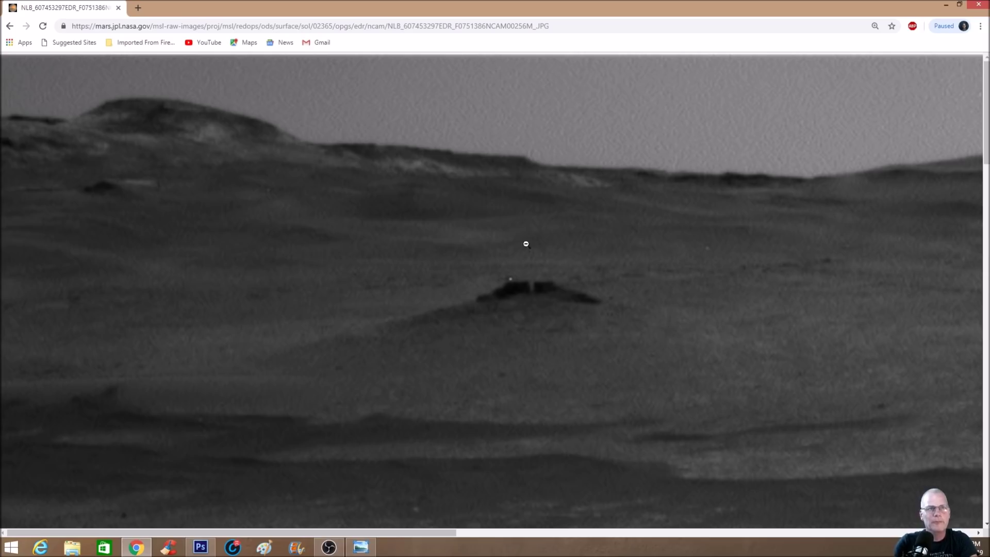
key(ctrl+minus)
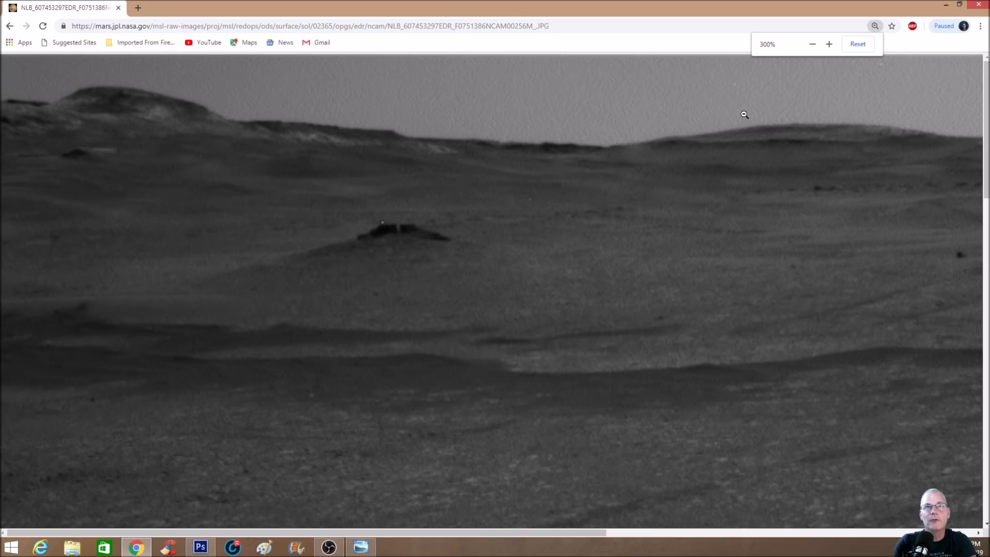
click(856, 45)
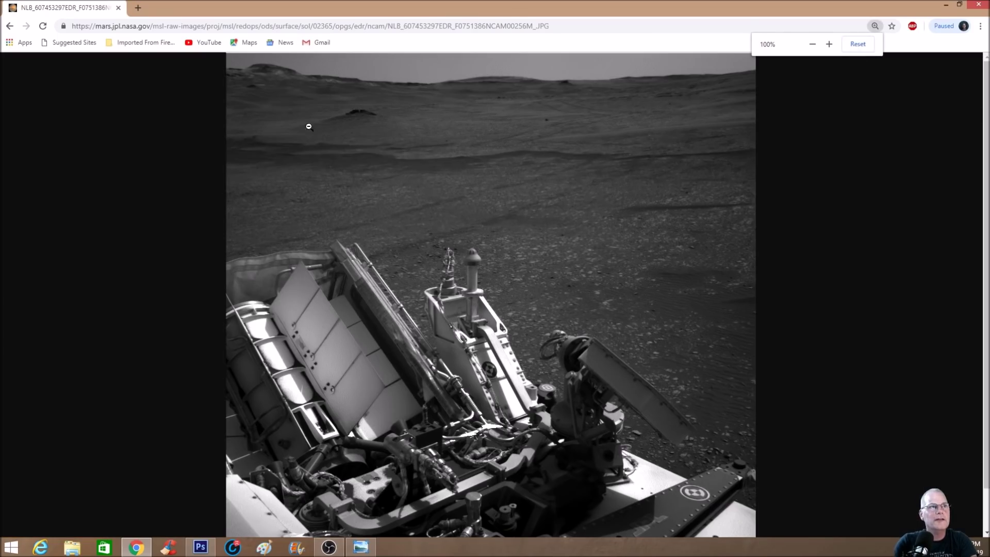
Step: Examine the far horizon and the dark features along the right-hand ridge at up to 500% magnification, and restore the zoom to 100%
click(351, 163)
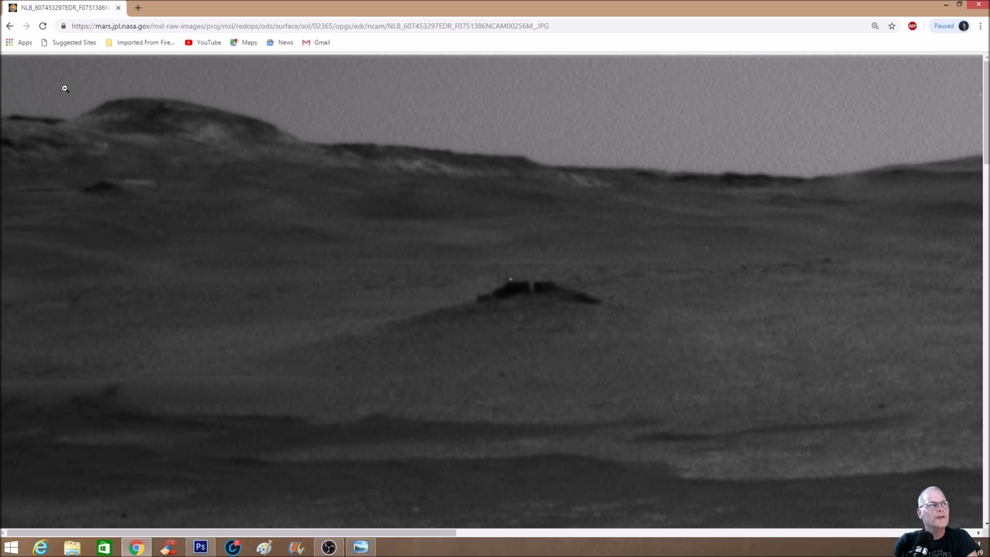
drag(426, 533, 868, 490)
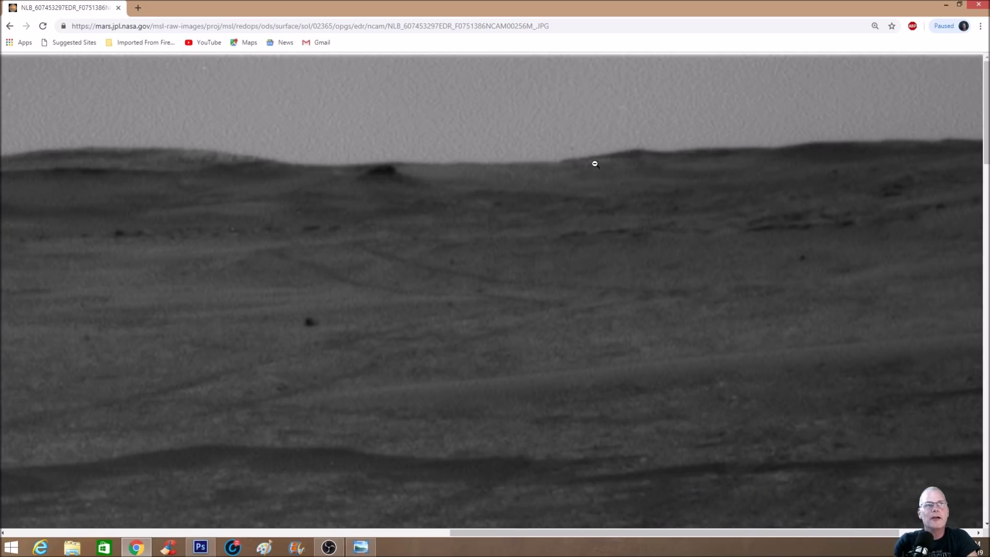
key(ctrl+plus)
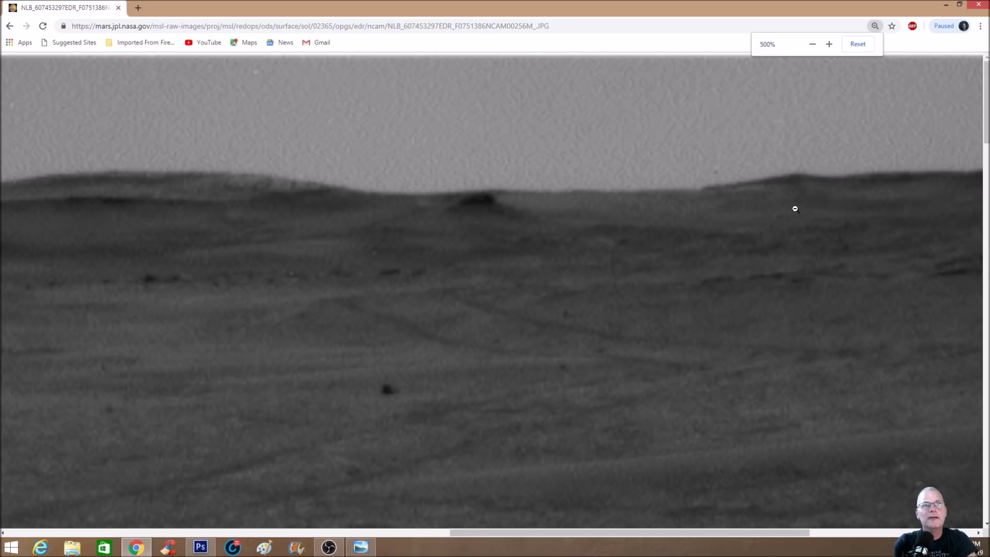
drag(541, 533, 648, 534)
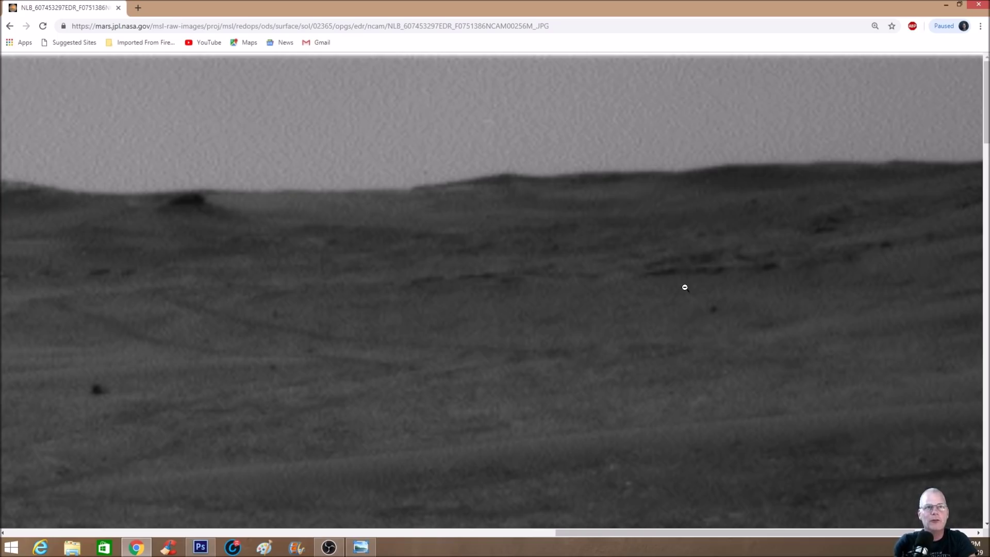
key(ctrl+minus)
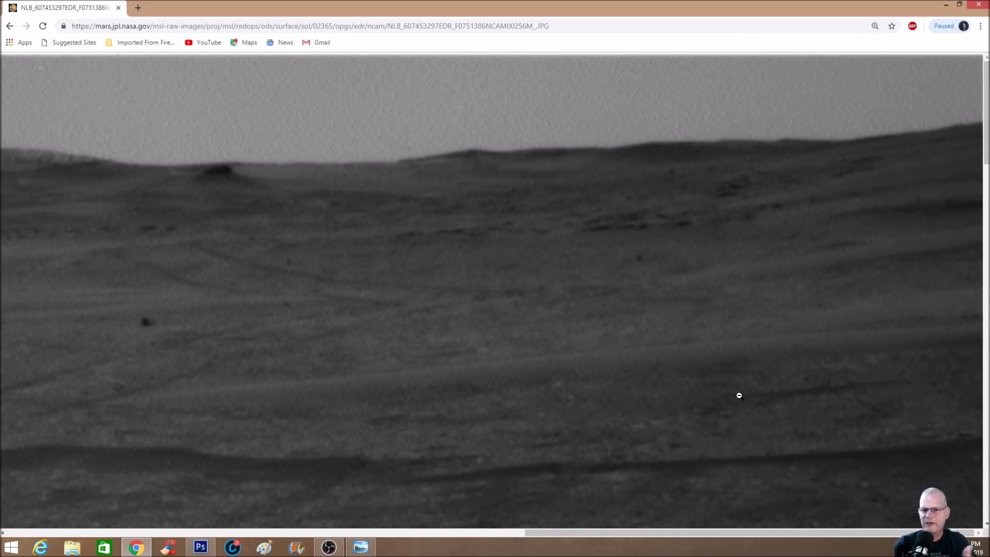
key(ctrl+minus)
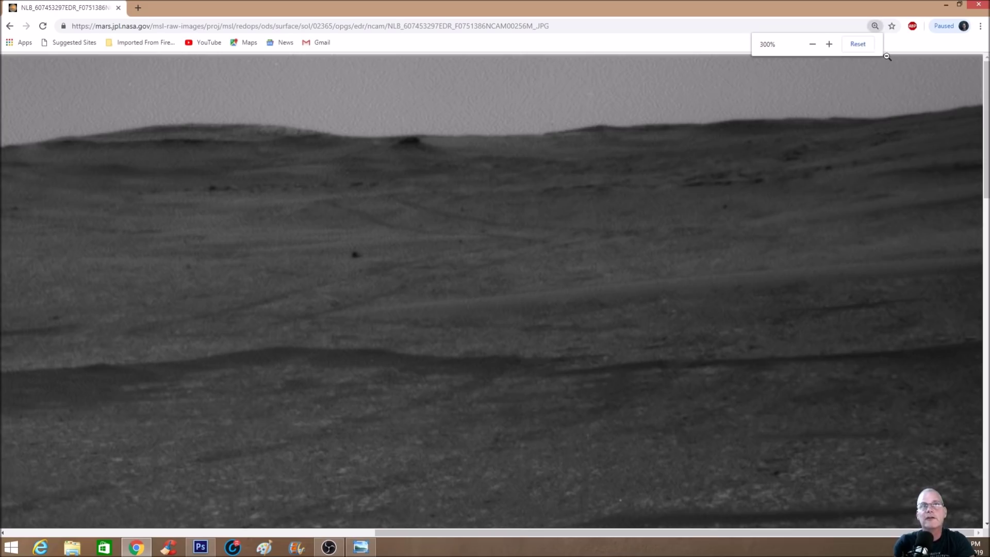
click(872, 45)
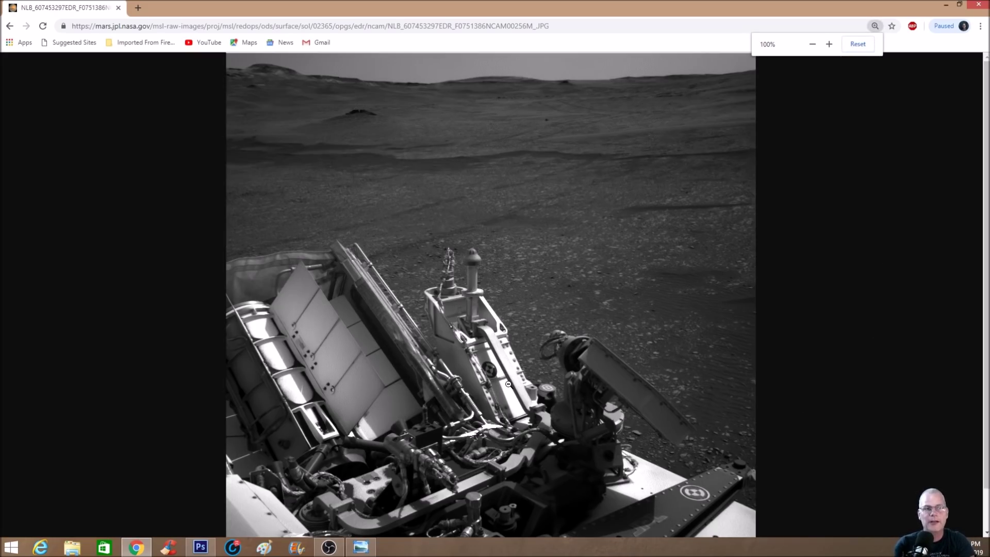
Step: Switch to Photoshop and compare the original rover image with the enlarged version in Snapshot 1
click(201, 547)
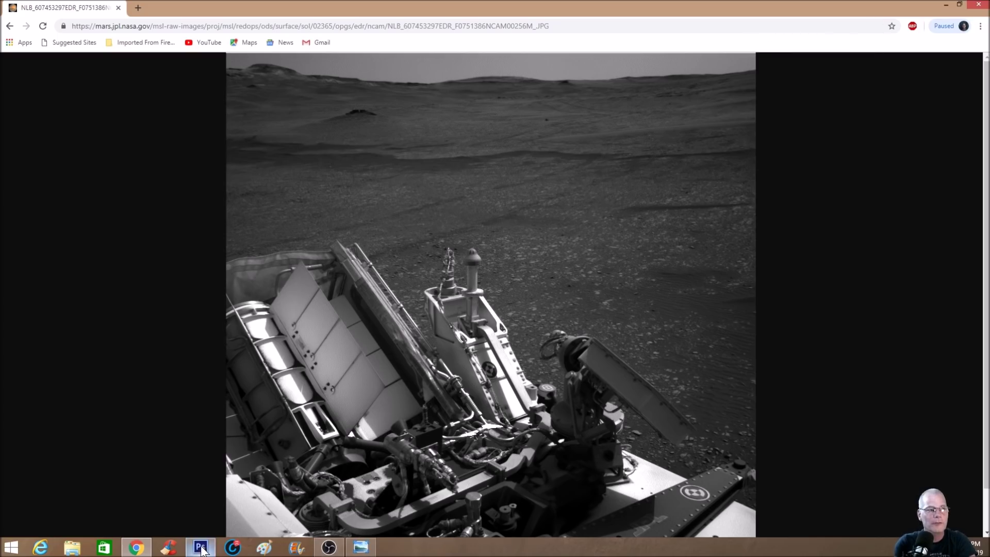
scroll(212, 161, up, 2)
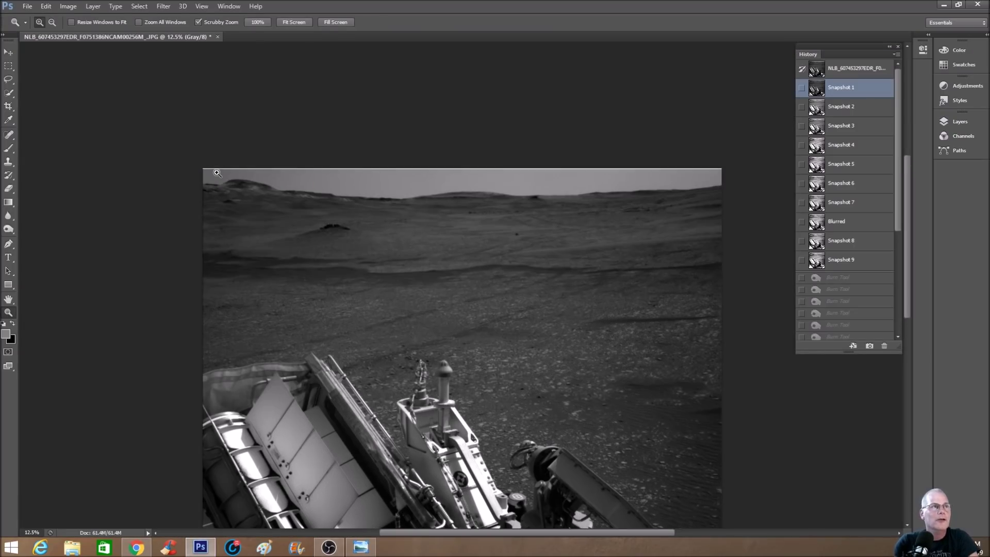
click(827, 75)
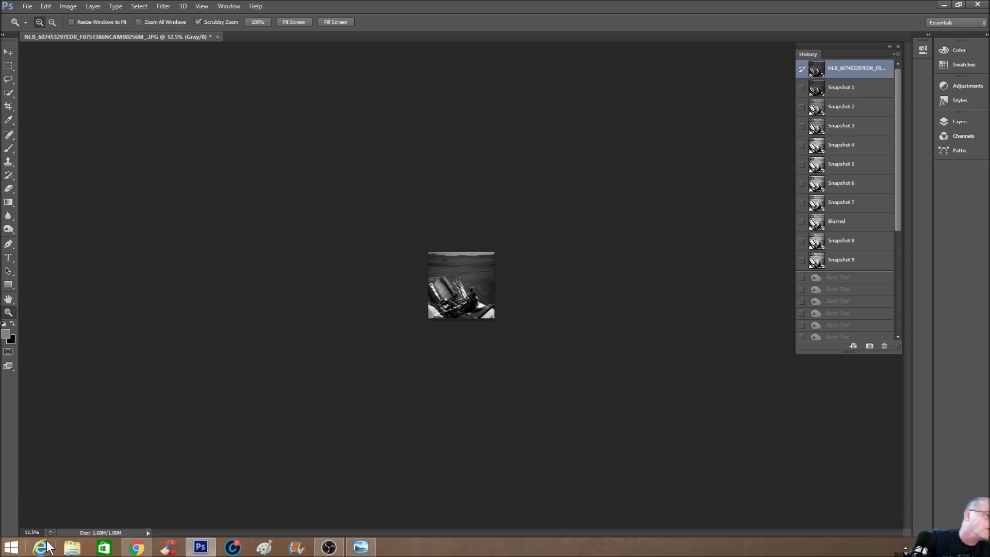
click(849, 97)
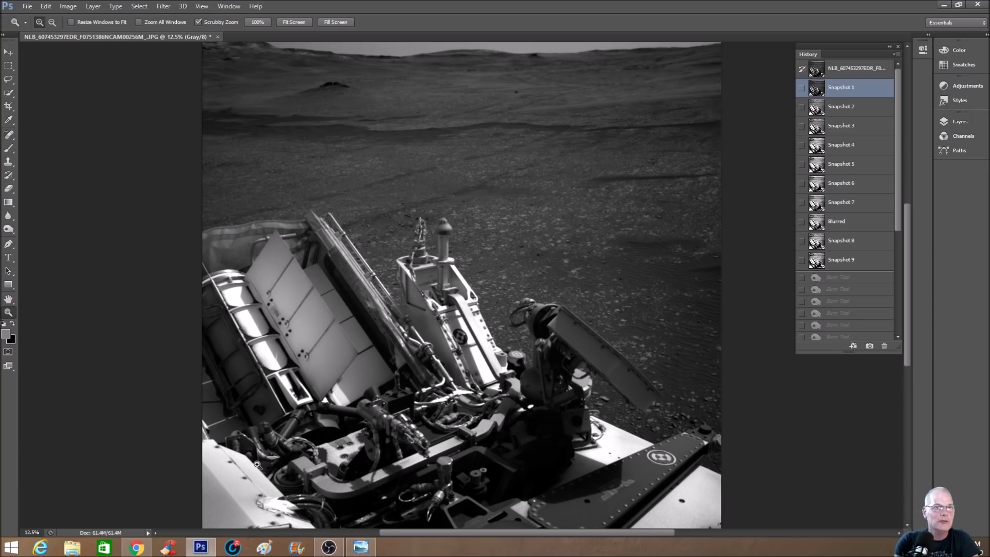
scroll(252, 336, up, 5)
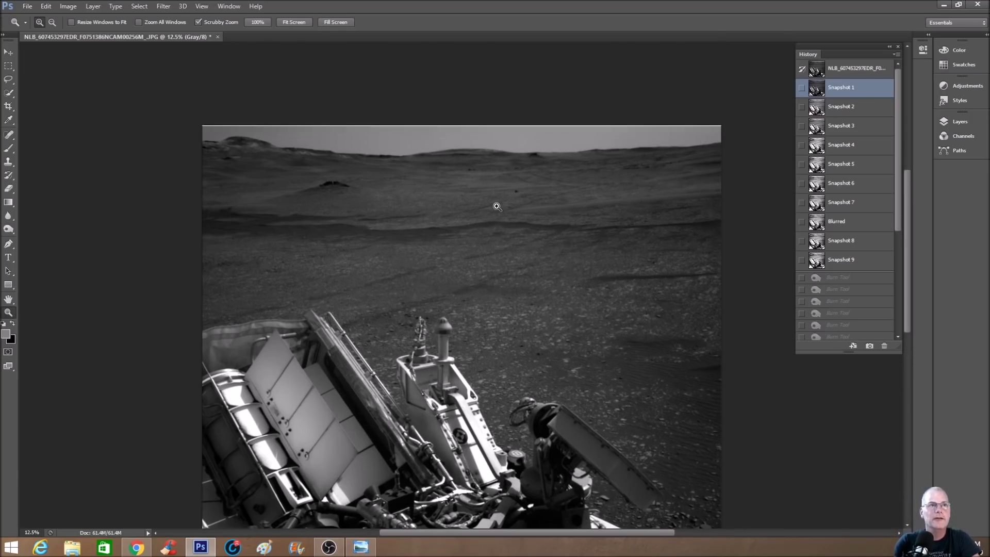
Step: Run the recorded action that converts the image to RGB Color, takes a history snapshot and sets the foreground colour to red
drag(214, 157, 336, 148)
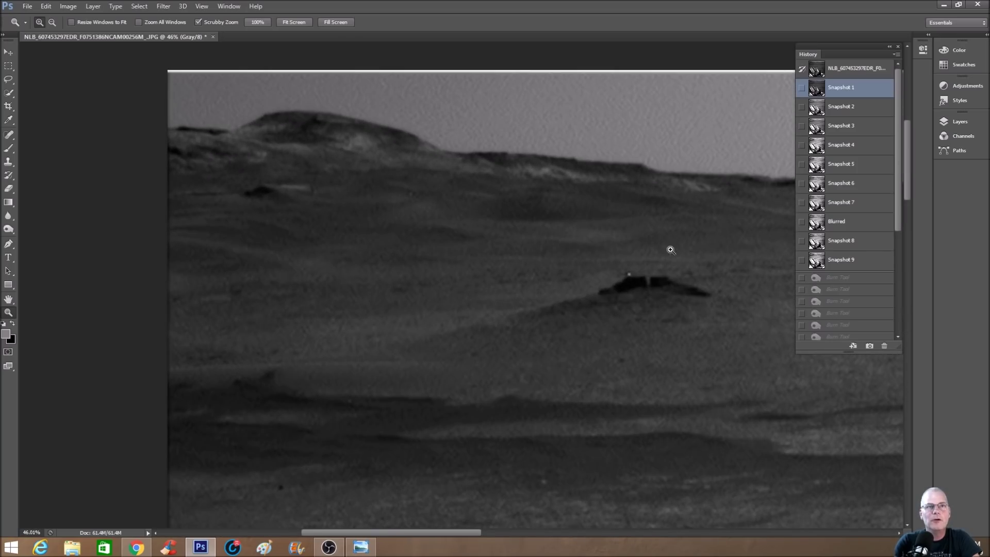
scroll(411, 252, up, 3)
drag(268, 187, 296, 165)
key(F2)
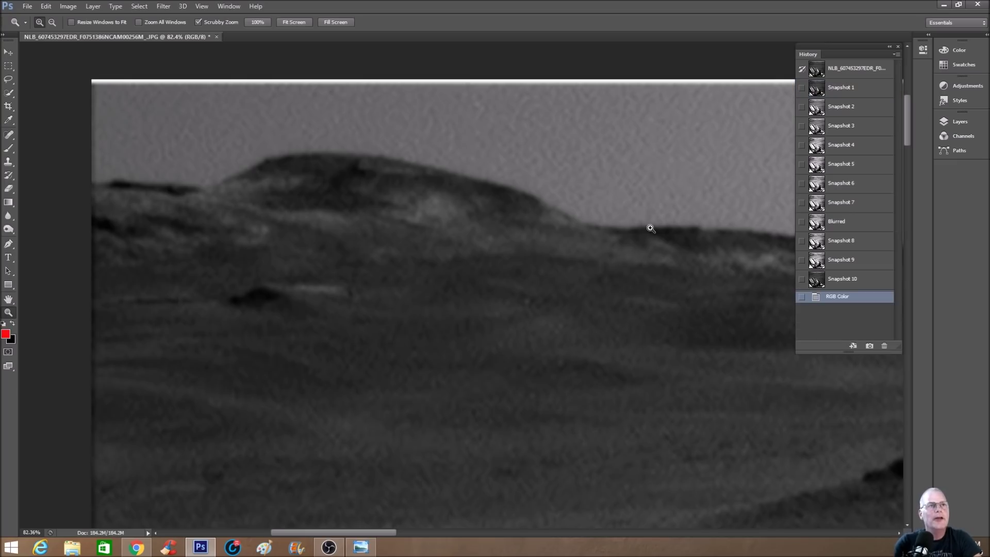
Step: Trace the crest of the hill on the horizon with the red Brush, reverting to Snapshot 10 to redo the outline
click(9, 148)
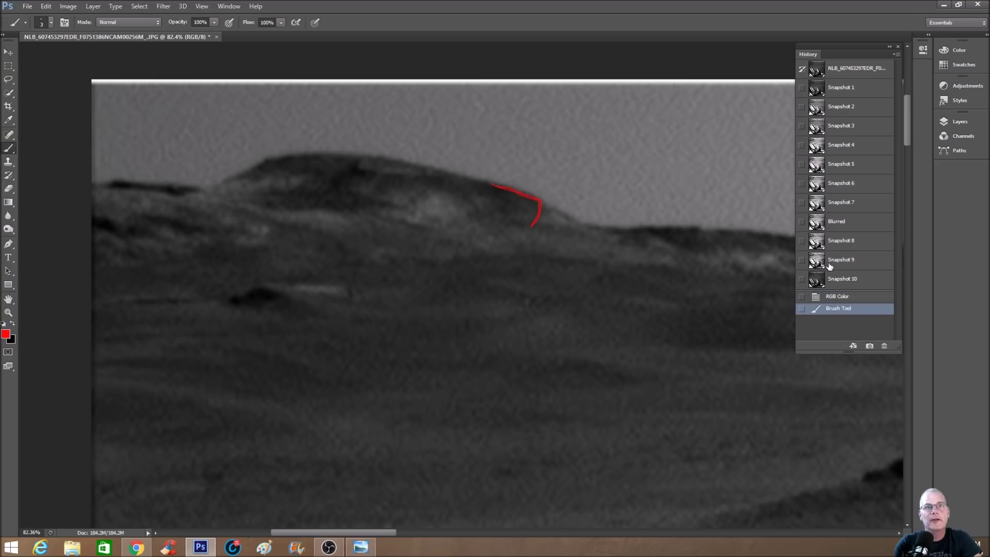
click(836, 280)
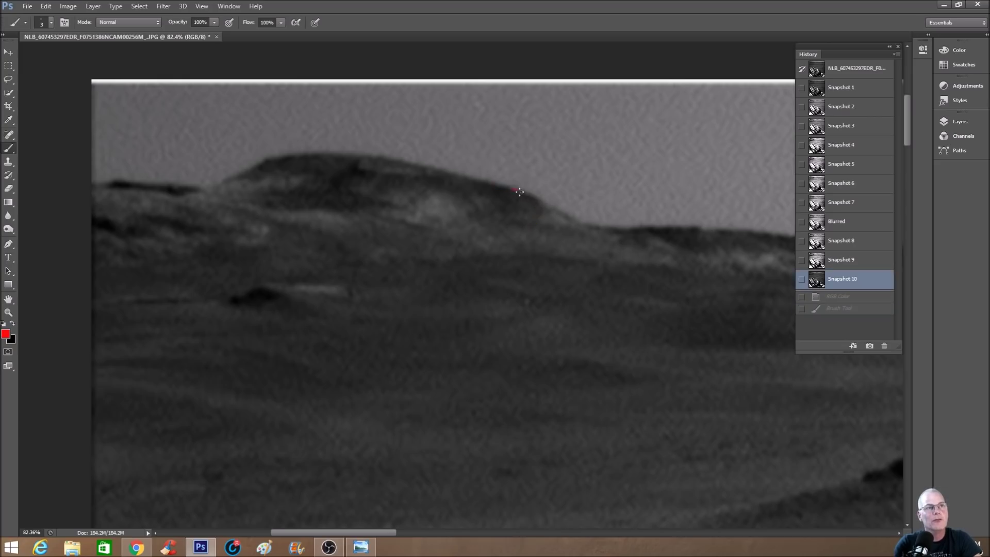
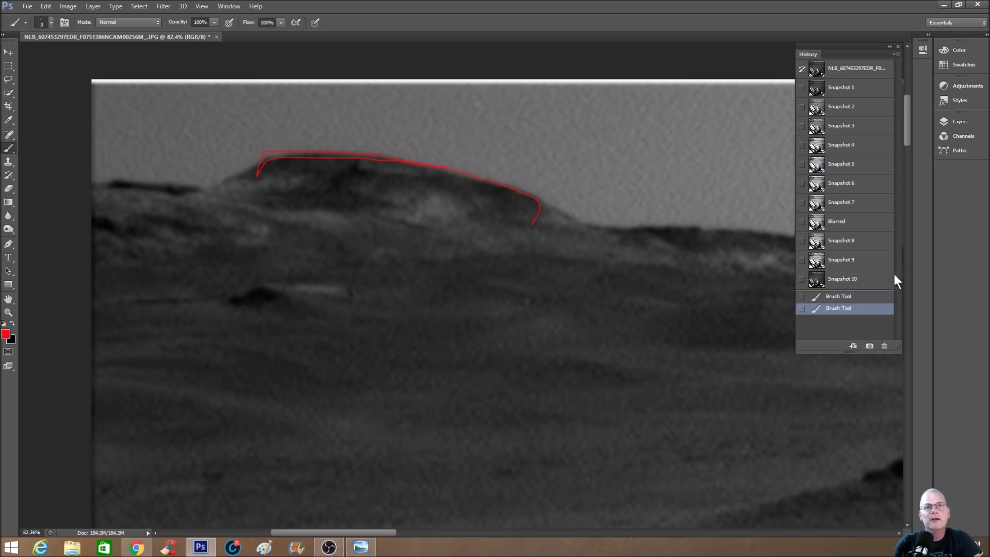
click(875, 281)
mouse_move(254, 179)
mouse_down()
mouse_move(271, 156)
mouse_move(302, 154)
mouse_up()
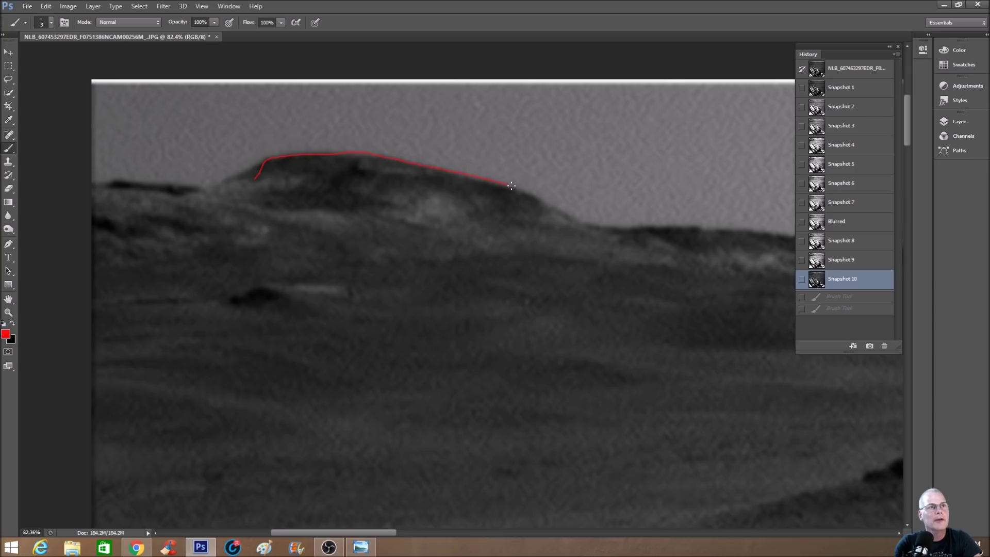
drag(541, 212, 533, 225)
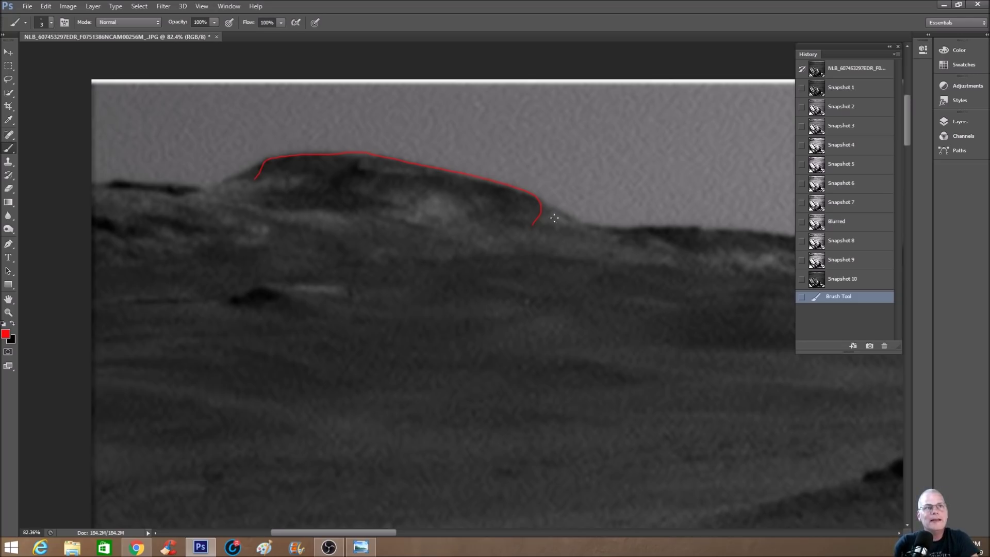
Step: Extend the red outline down both side slopes of the hill to the surrounding terrain with the Brush
drag(541, 202, 606, 231)
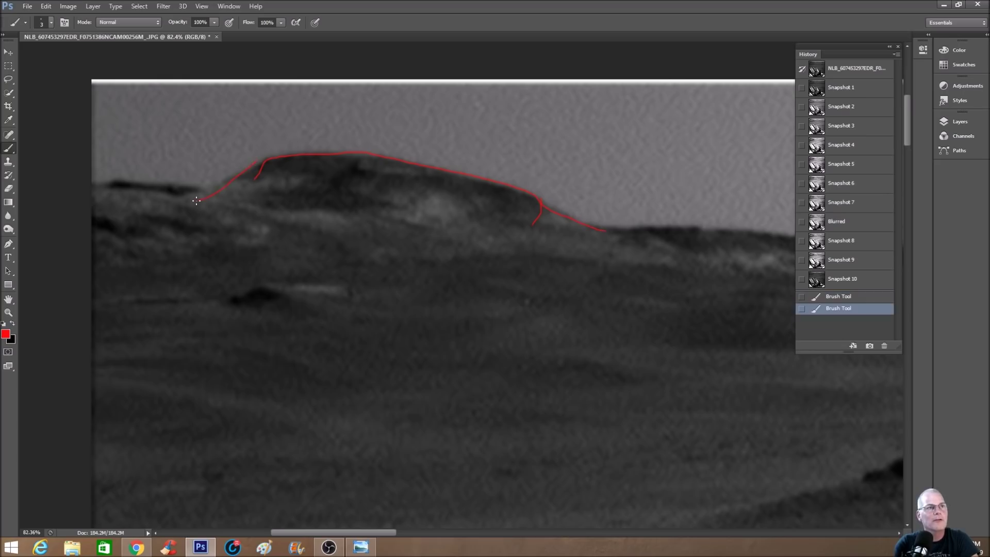
drag(196, 201, 197, 201)
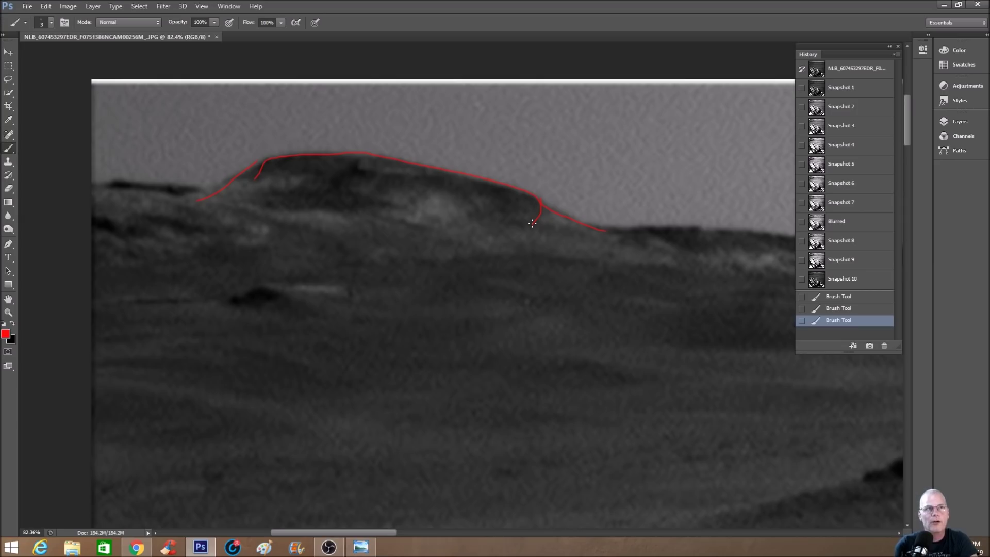
drag(554, 215, 557, 217)
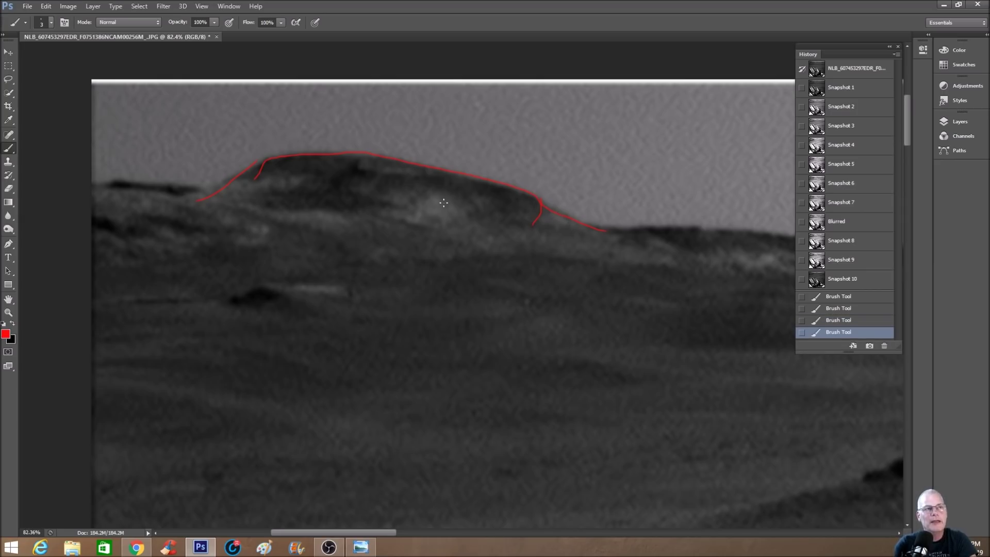
mouse_move(292, 154)
mouse_down()
mouse_move(515, 188)
mouse_move(655, 249)
mouse_up()
Step: Revert the image to Snapshot 1 and bring the wider landscape into view at 16.67% zoom
key(ctrl+minus)
click(841, 77)
key(ctrl+minus)
key(ctrl+minus)
key(ctrl+minus)
key(ctrl+minus)
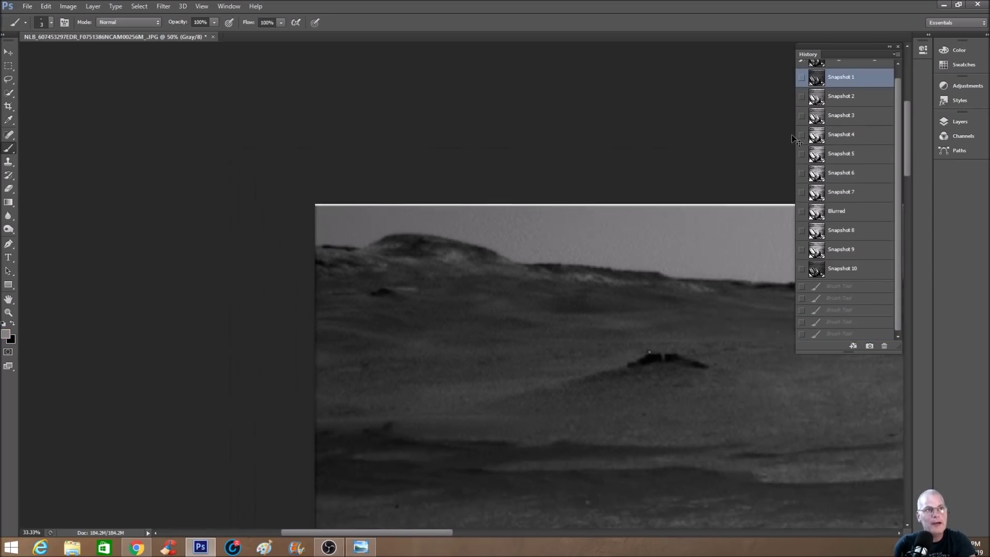
drag(515, 533, 600, 530)
scroll(446, 308, down, 1)
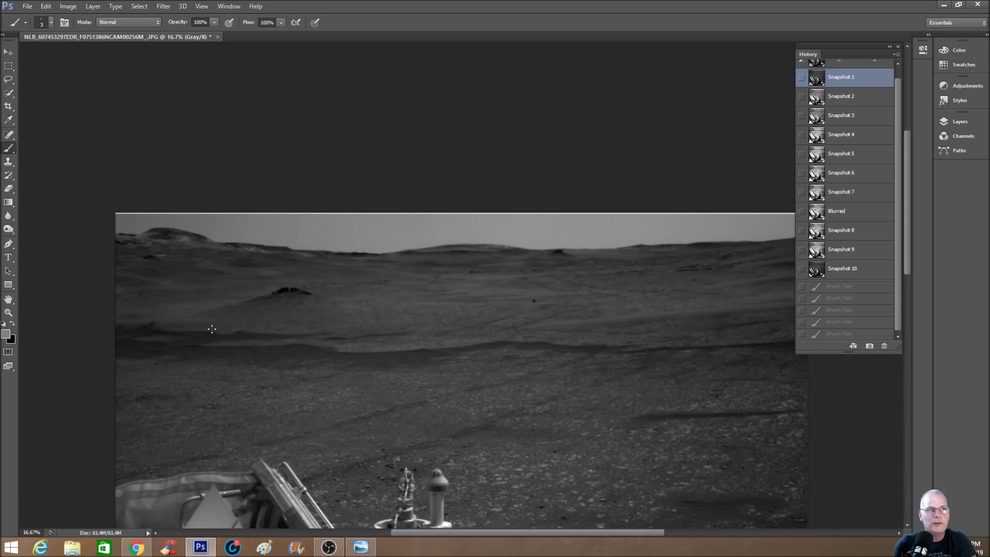
Step: On Snapshot 10, trace both side slopes of the horizon hill in red with the Brush and point an arrow at the right slope
click(856, 96)
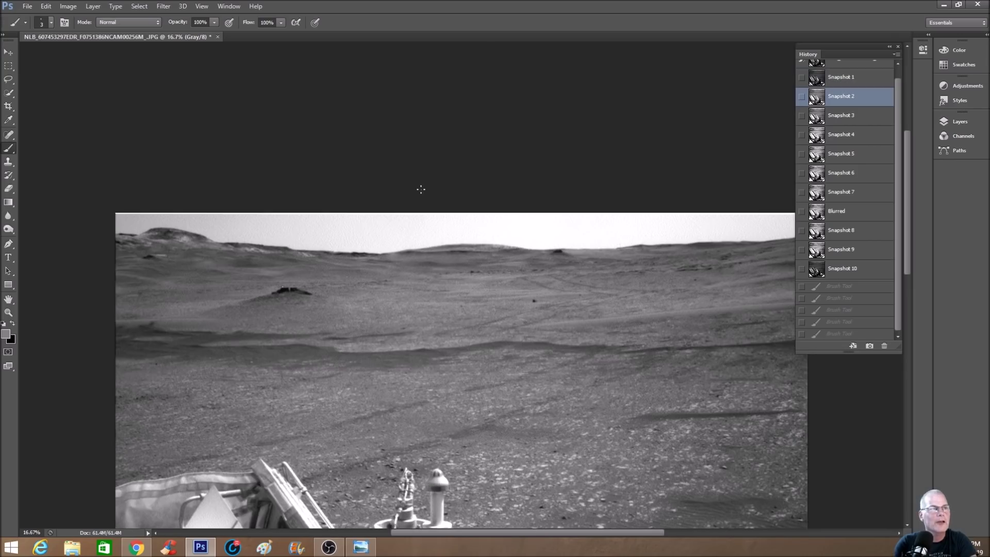
key(ctrl+plus)
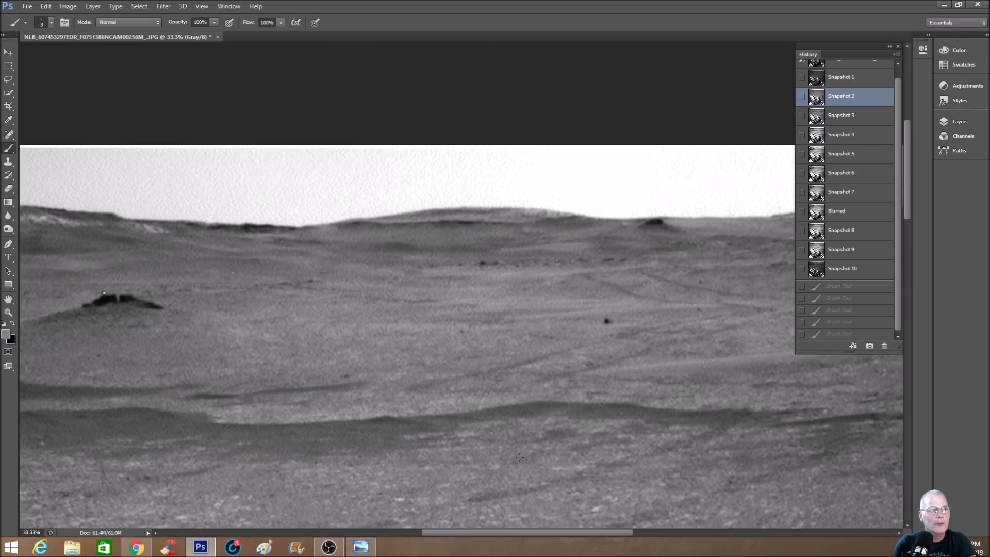
drag(542, 531, 409, 534)
key(ctrl+plus)
mouse_move(616, 218)
mouse_down()
mouse_move(571, 256)
mouse_move(583, 243)
mouse_up()
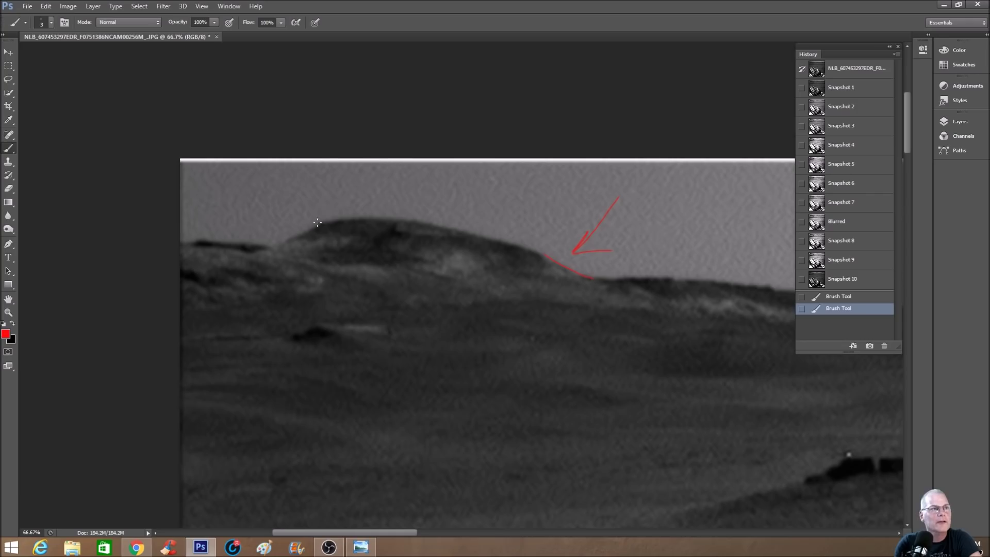
drag(248, 253, 249, 253)
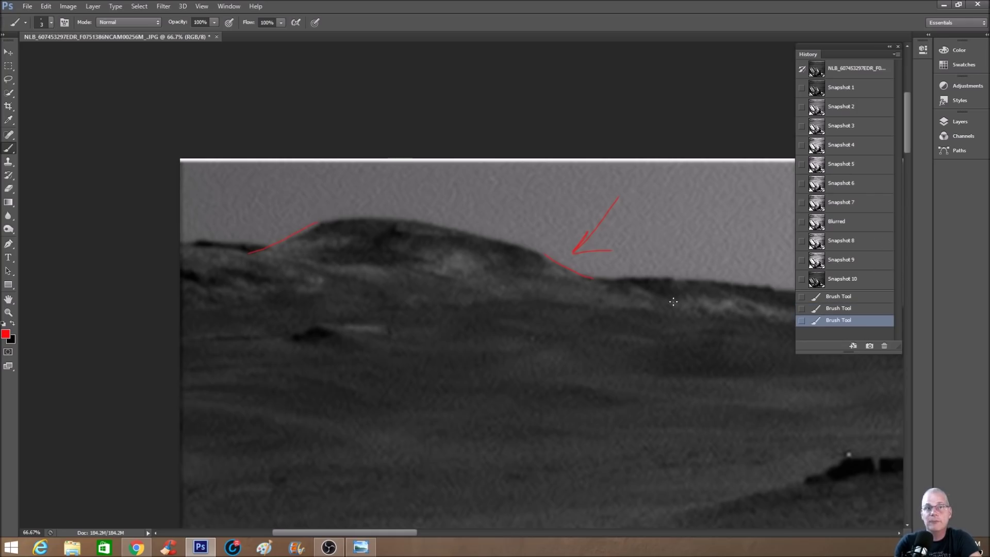
Step: Compare the hill in Snapshots 2 and 3, examining its outline at 66.67% and 100% zoom and pointing a Brush arrow at its right slope
click(843, 107)
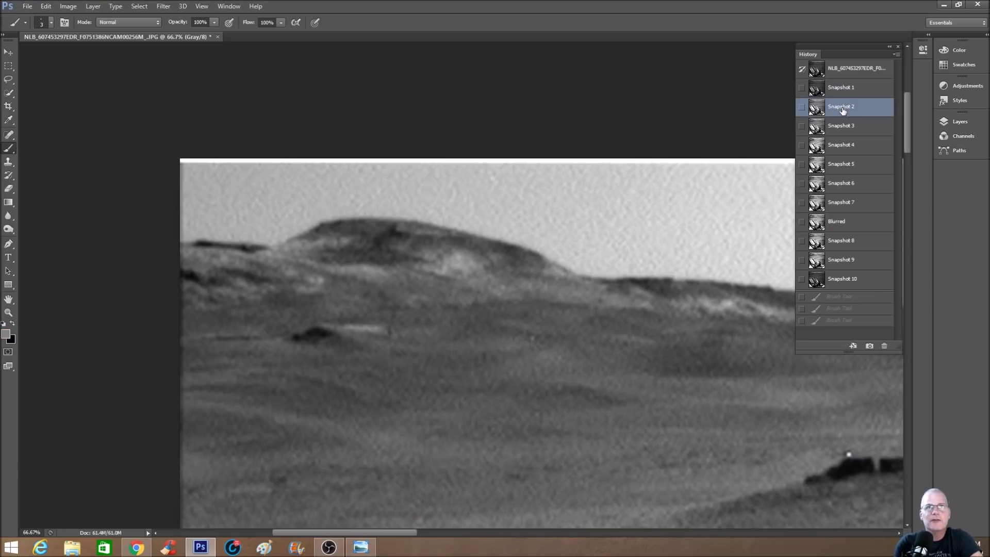
click(844, 129)
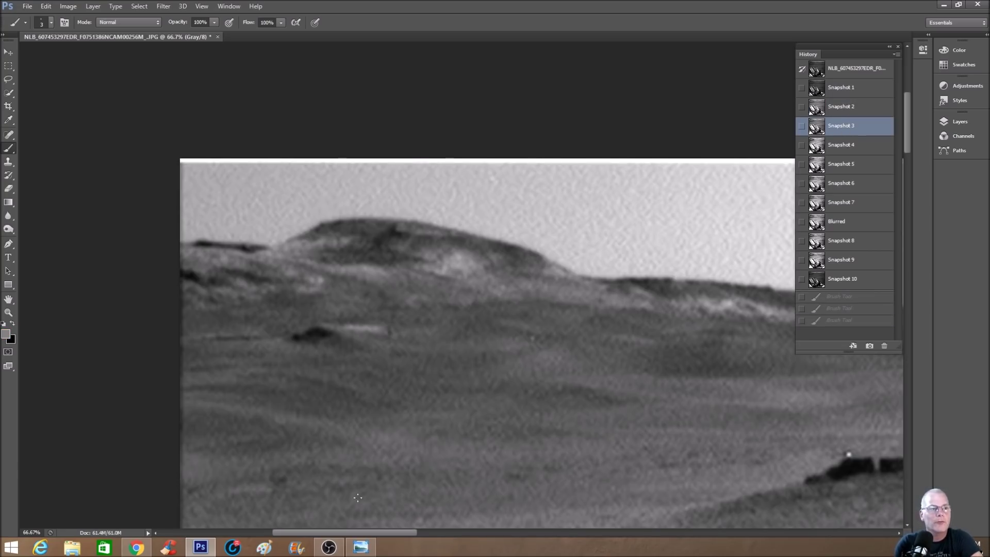
mouse_move(354, 528)
mouse_down()
mouse_move(400, 531)
mouse_move(360, 528)
mouse_up()
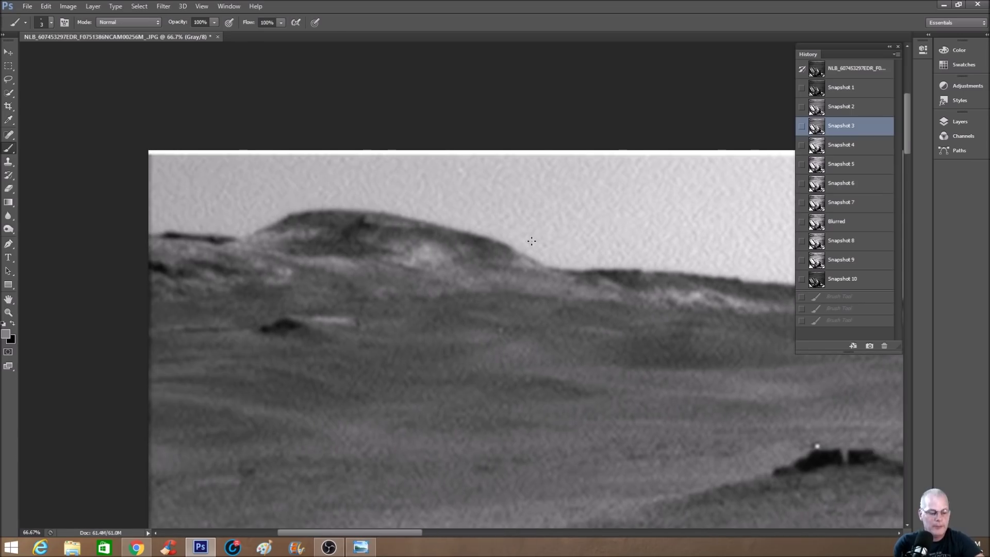
key(ctrl+plus)
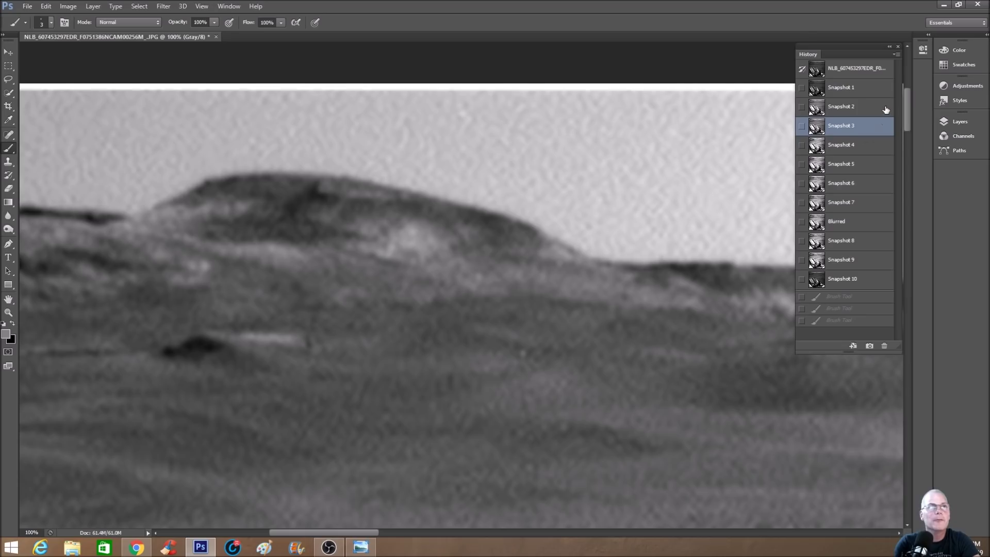
click(885, 109)
click(873, 131)
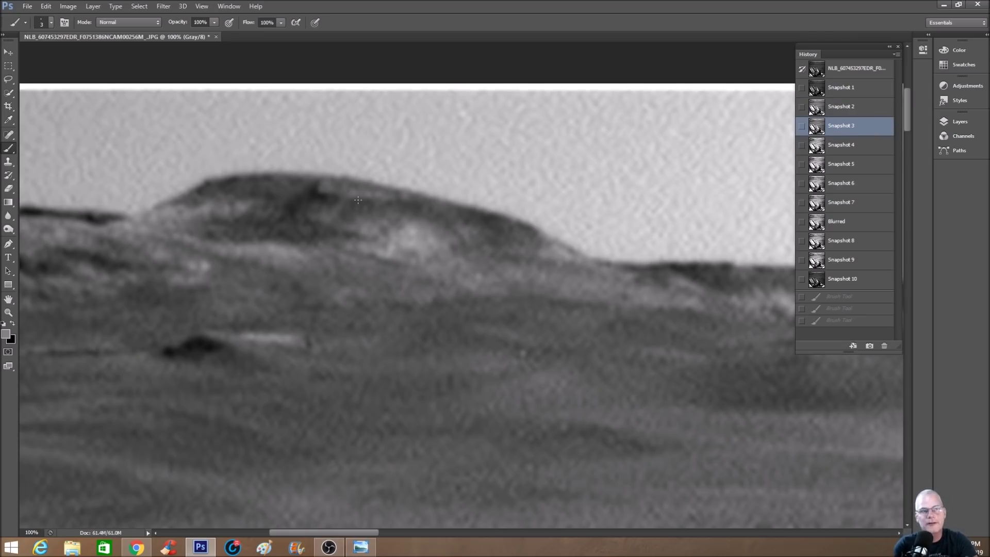
scroll(358, 199, up, 1)
key(ctrl+minus)
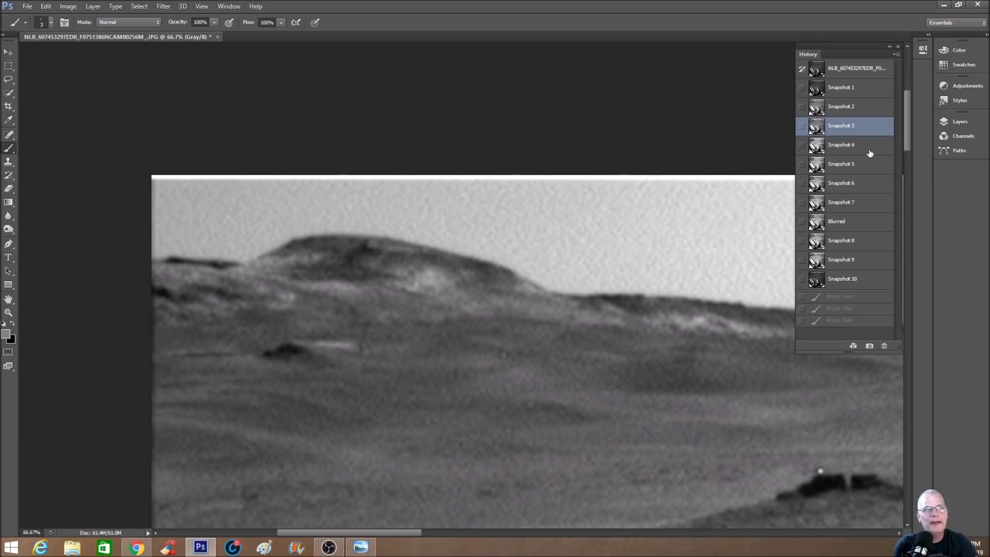
drag(595, 223, 551, 269)
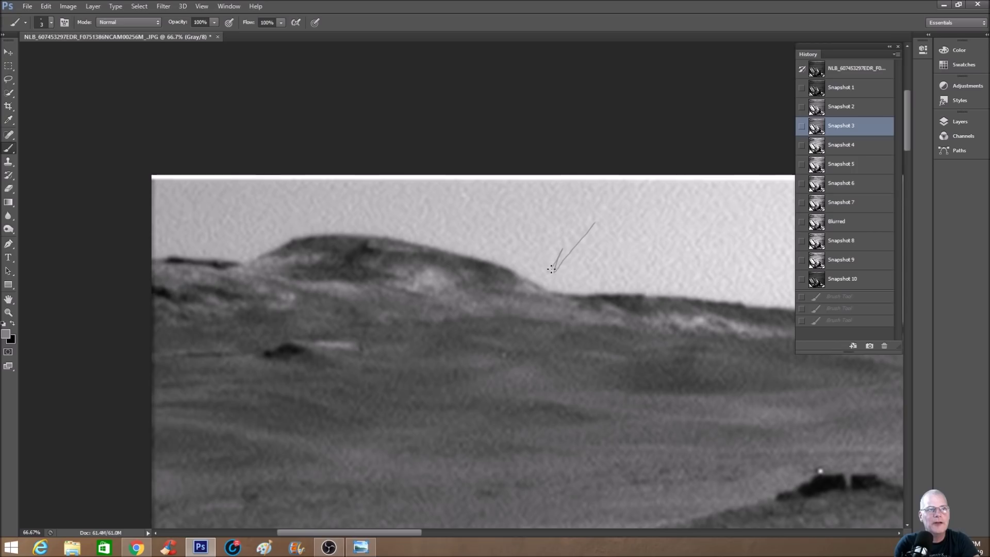
click(854, 130)
Step: On Snapshot 4 at 100% zoom, trace the hill's two side slopes with the Brush and point arrows at the slopes and the crest
click(854, 145)
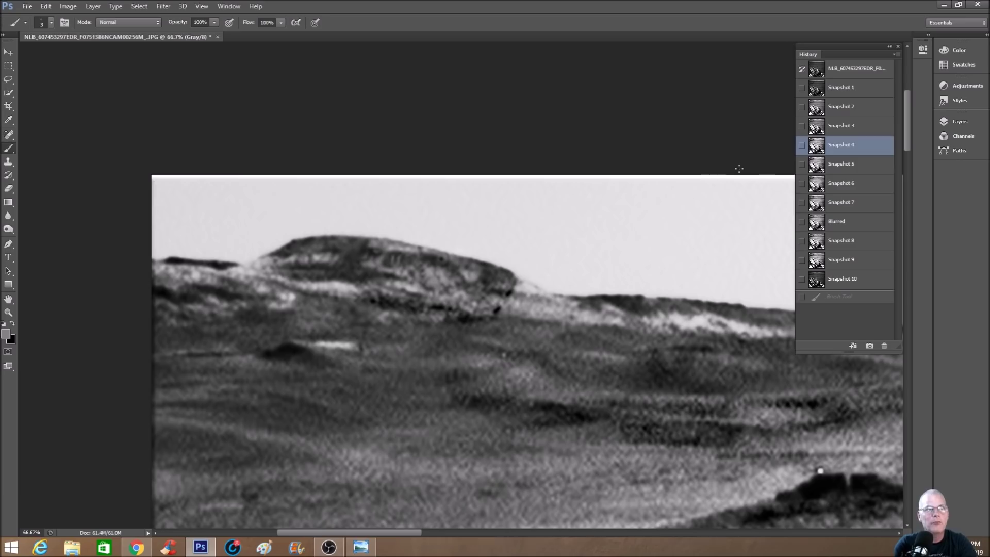
key(ctrl+plus)
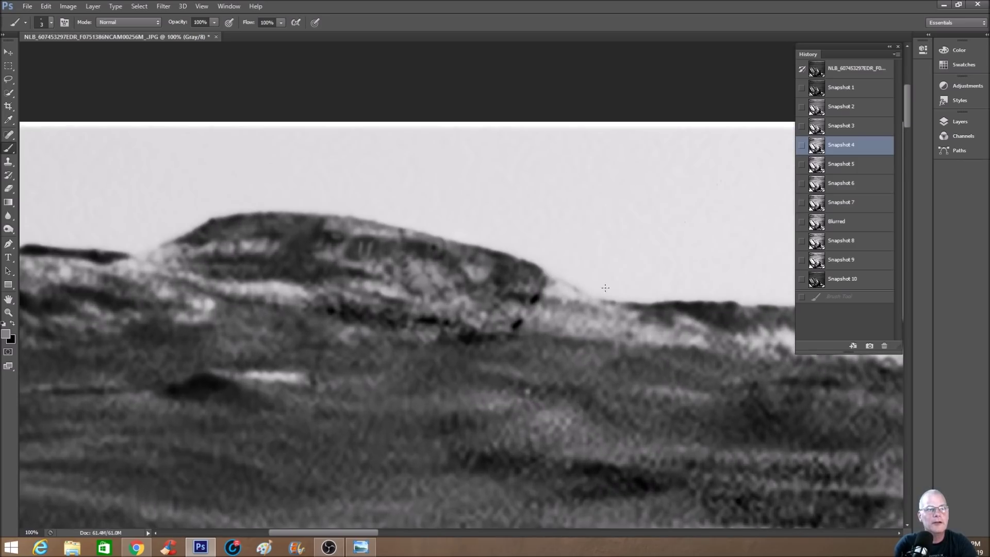
mouse_move(632, 207)
mouse_down()
mouse_move(581, 277)
mouse_move(588, 251)
mouse_move(582, 277)
mouse_move(600, 267)
mouse_move(631, 298)
mouse_up()
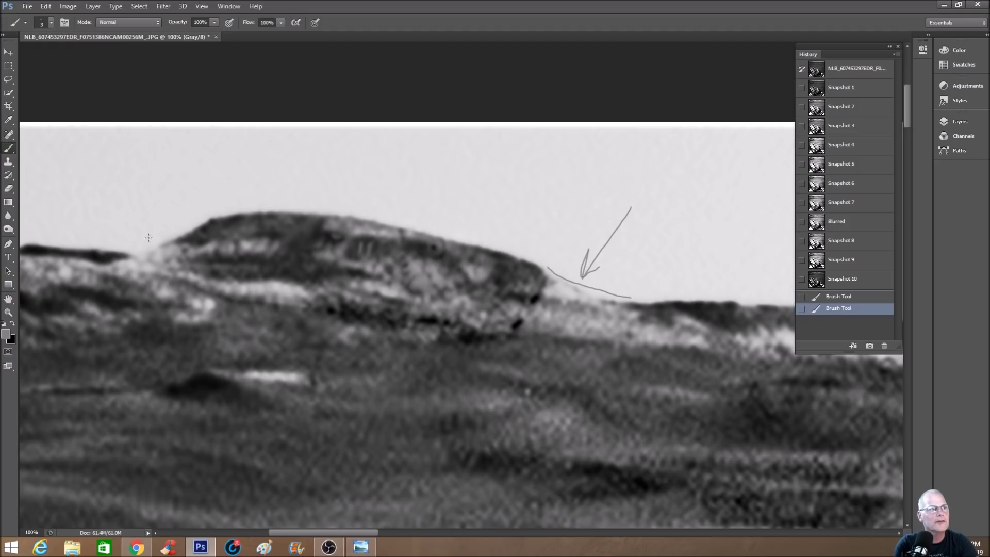
drag(187, 226, 111, 264)
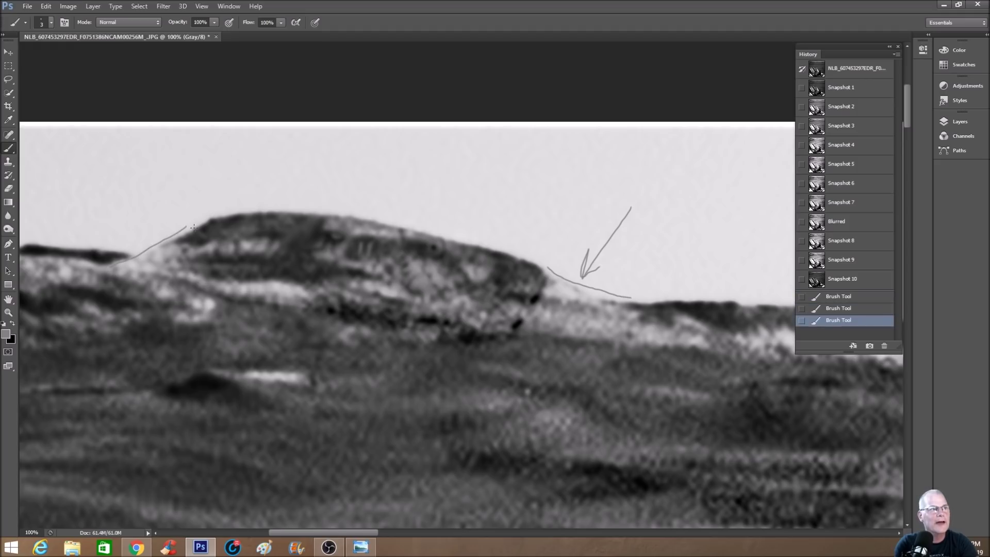
drag(177, 238, 152, 250)
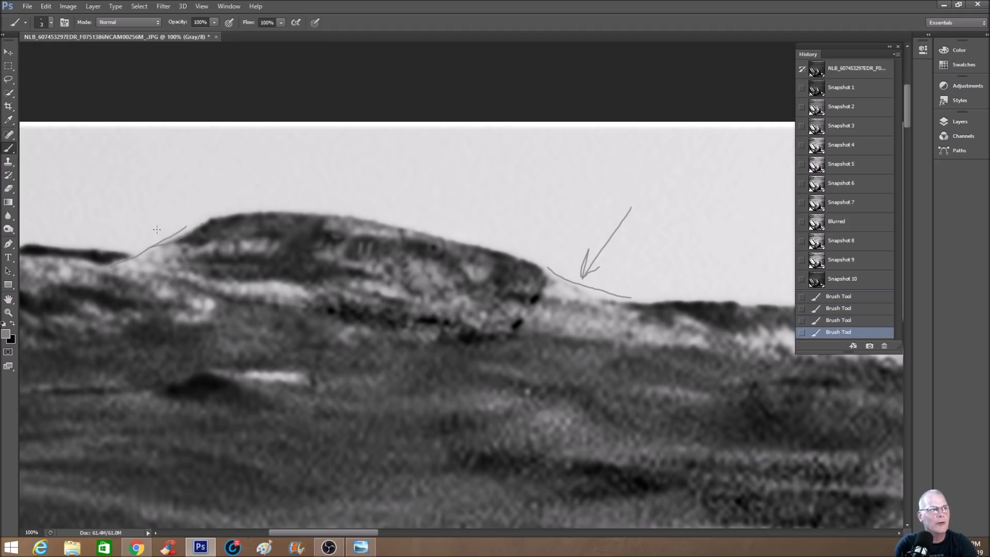
mouse_move(127, 163)
mouse_down()
mouse_move(161, 225)
mouse_move(135, 209)
mouse_move(165, 198)
mouse_up()
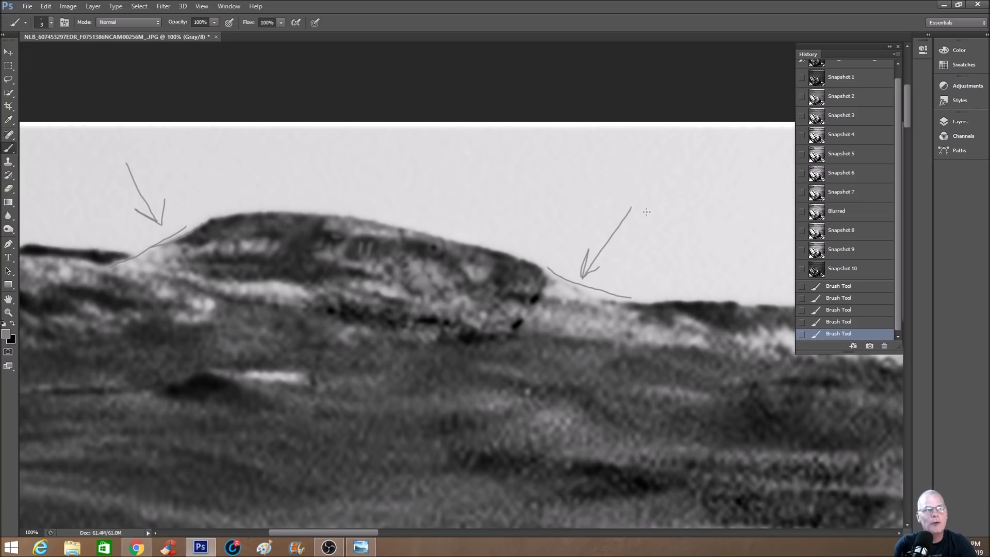
mouse_move(493, 165)
mouse_down()
mouse_move(440, 229)
mouse_move(444, 199)
mouse_move(467, 217)
mouse_move(454, 230)
mouse_move(472, 234)
mouse_up()
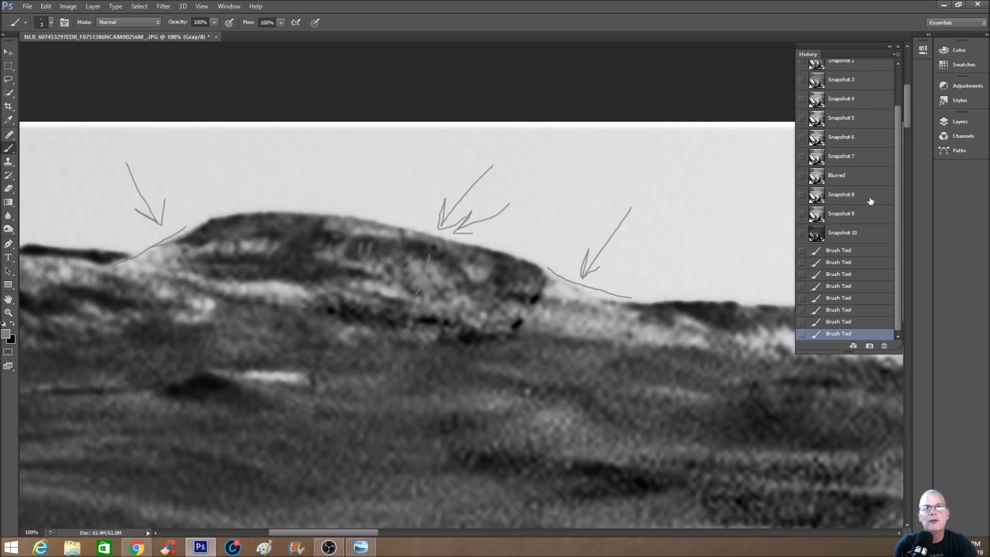
Step: Restore Snapshot 4, run the recorded RGB and red foreground action, and circle the two dark spots at the hill's right end
click(873, 100)
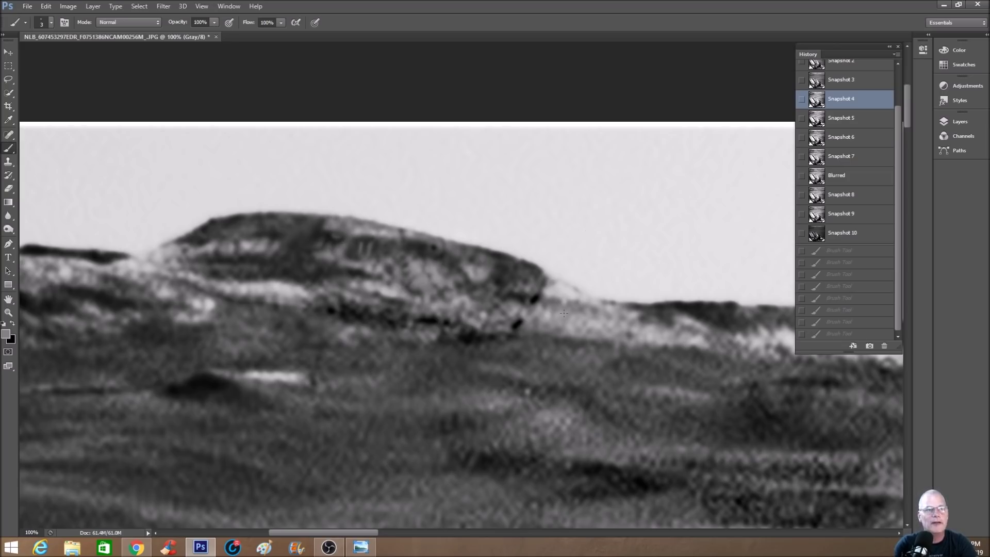
key(F2)
mouse_move(506, 290)
mouse_down()
mouse_move(516, 309)
mouse_move(553, 290)
mouse_move(534, 276)
mouse_move(526, 309)
mouse_up()
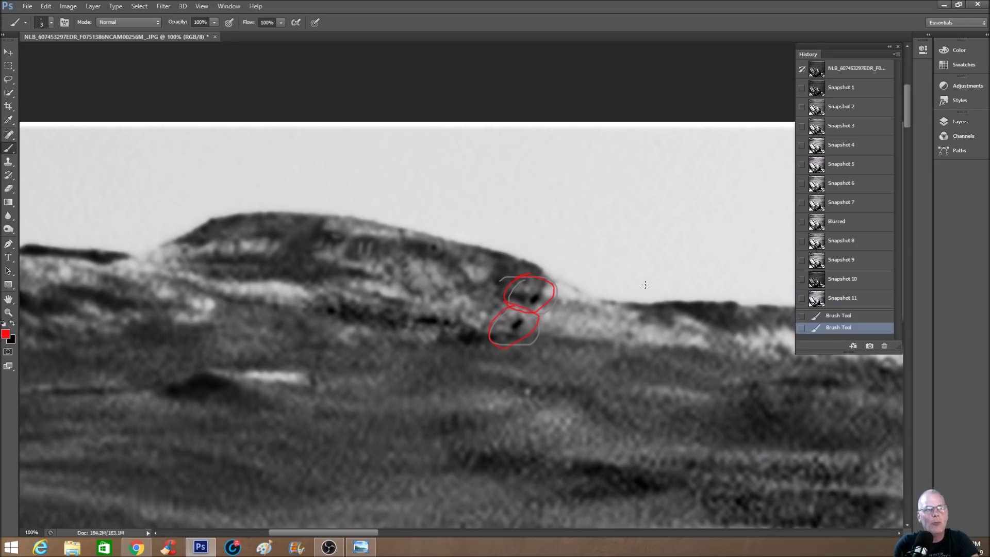
Step: Clear the red circles and compare the hill between Snapshot 11 and Snapshot 4
click(838, 299)
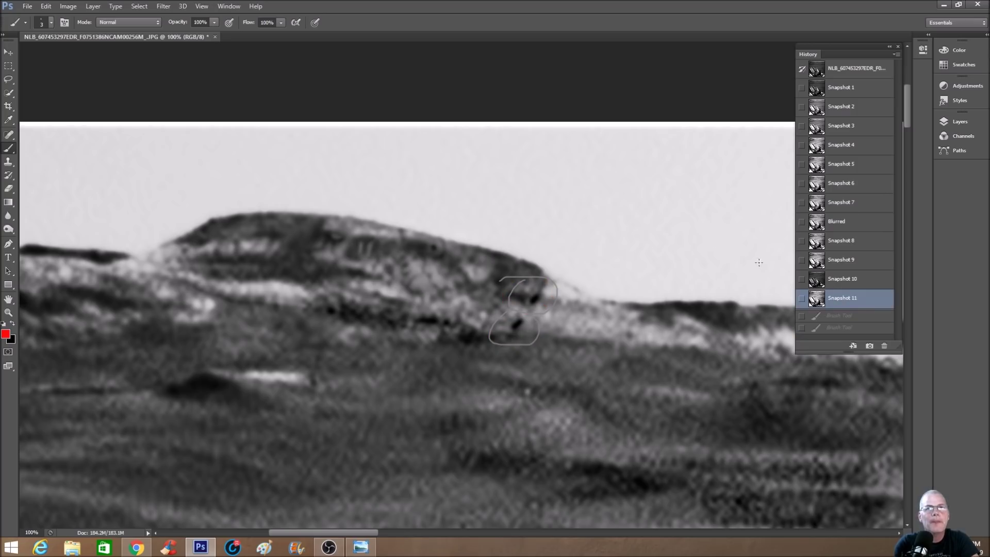
click(844, 145)
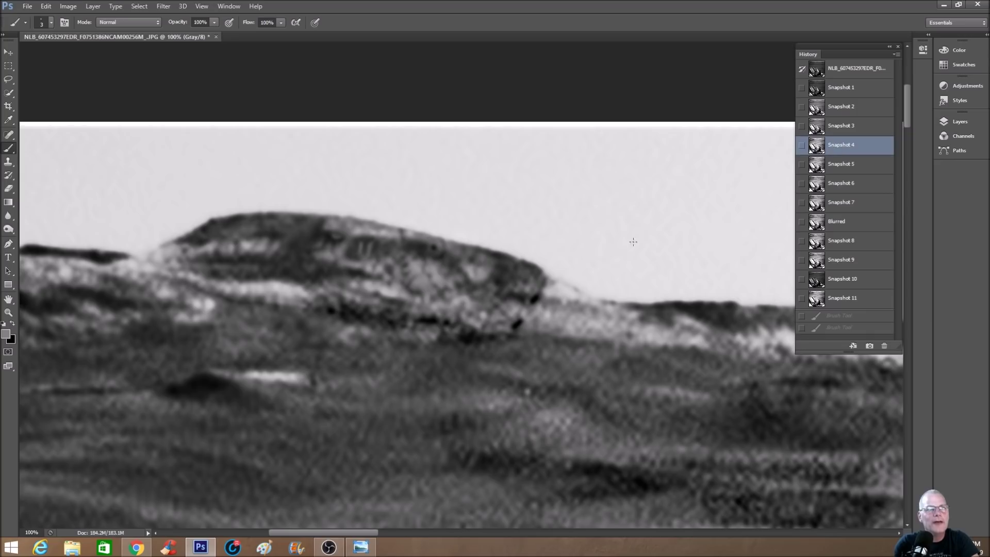
click(877, 304)
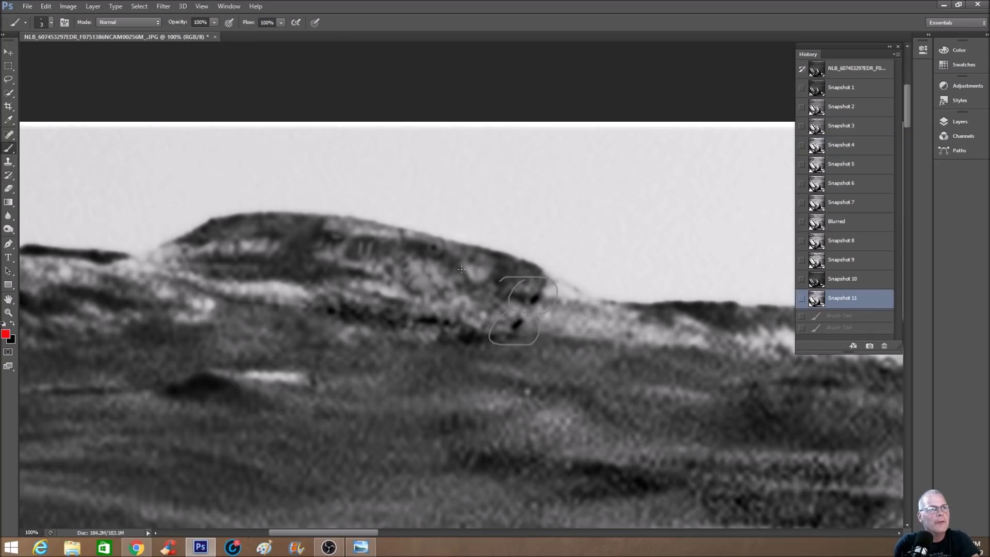
Step: Mark the short light lines and circle the small dark dot below the hill's crest in red, reverting to Snapshot 11 after each attempt
mouse_move(355, 236)
mouse_down()
mouse_move(347, 243)
mouse_move(355, 259)
mouse_move(370, 250)
mouse_move(367, 259)
mouse_up()
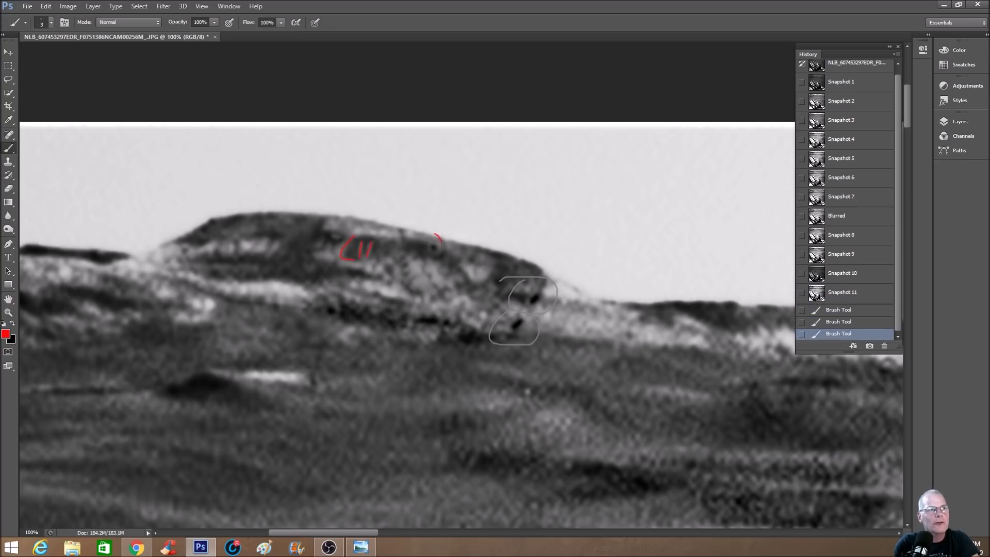
click(858, 283)
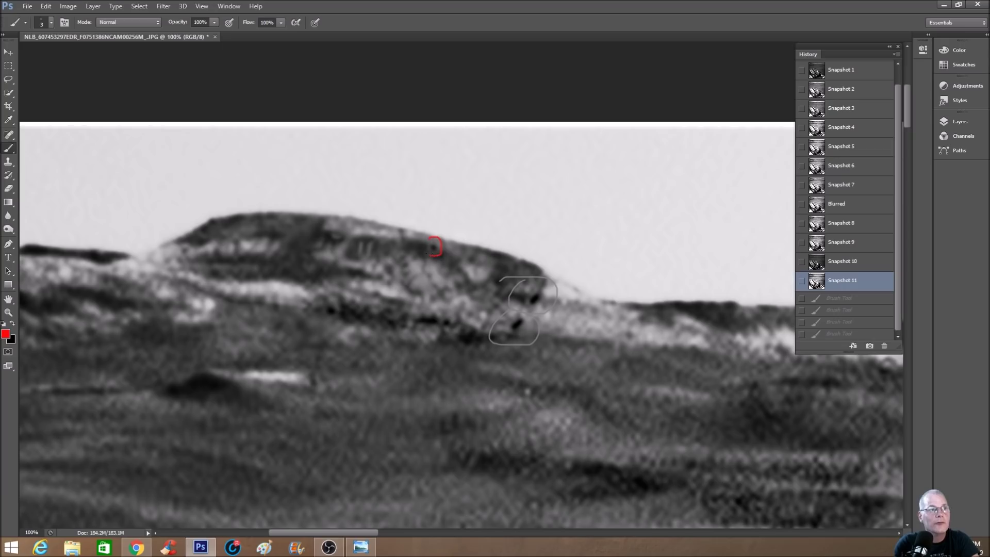
click(433, 247)
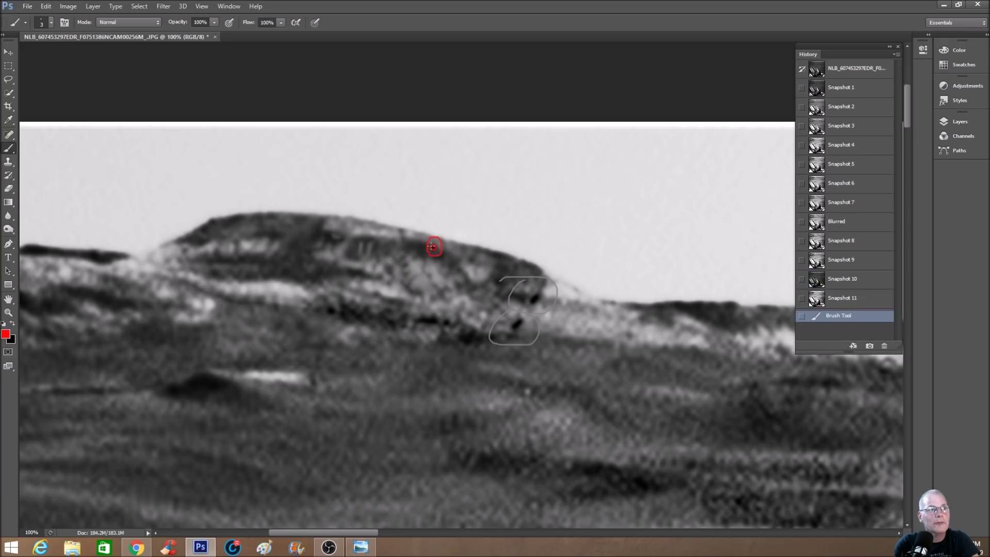
click(433, 248)
click(858, 302)
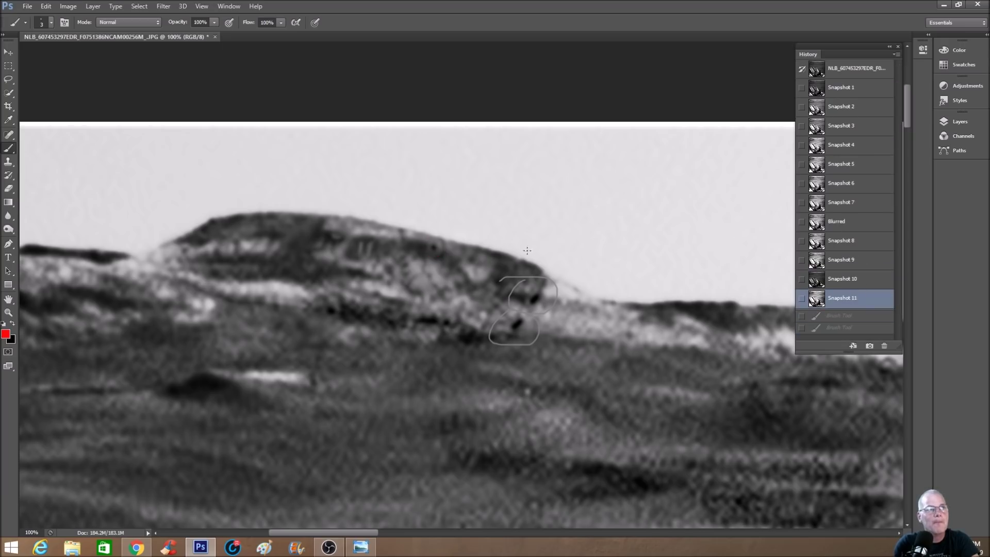
Step: Outline the hill's rounded right edge, light left band, two short lines and upper-face features in red with the Brush
drag(360, 241, 367, 259)
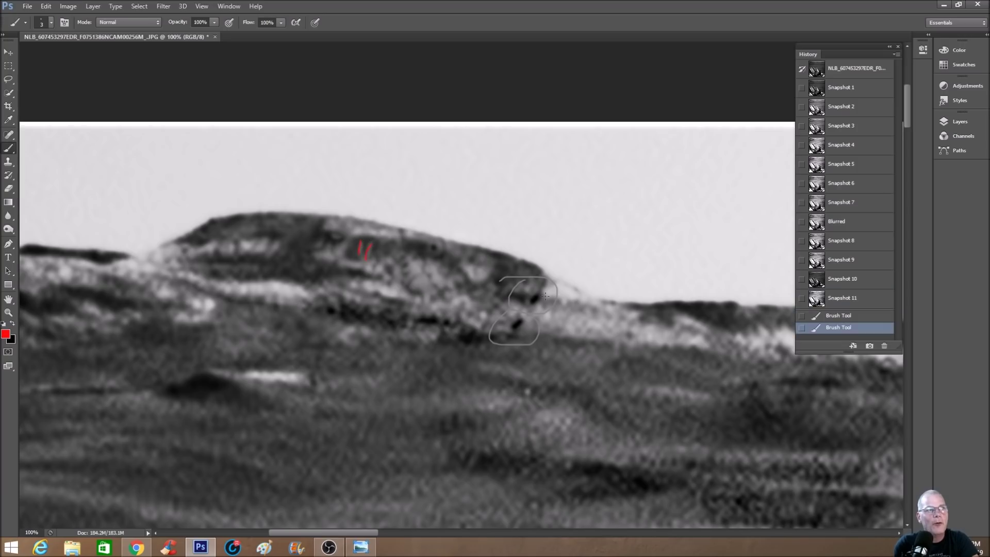
mouse_move(483, 244)
mouse_down()
mouse_move(546, 270)
mouse_move(542, 290)
mouse_up()
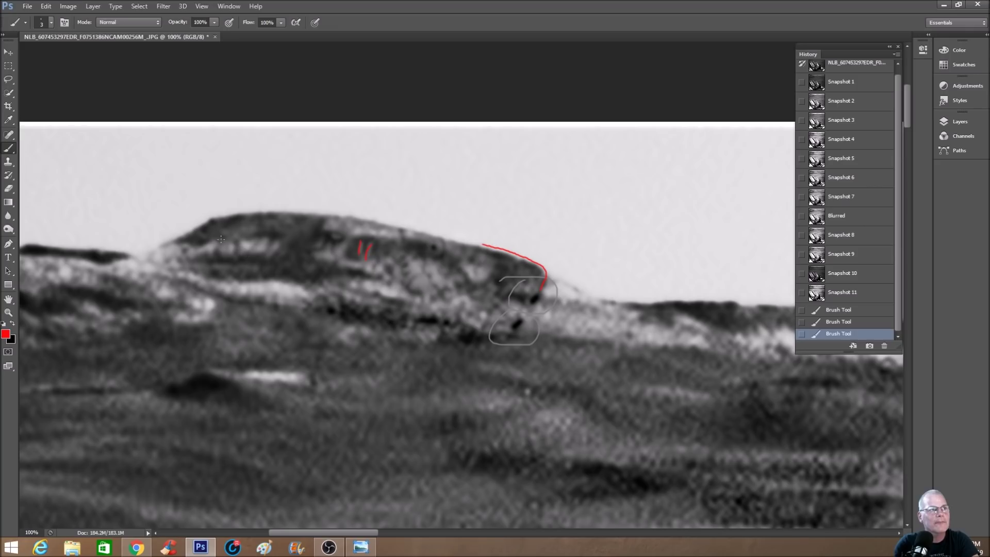
mouse_move(230, 235)
mouse_down()
mouse_move(278, 238)
mouse_move(269, 261)
mouse_move(185, 261)
mouse_up()
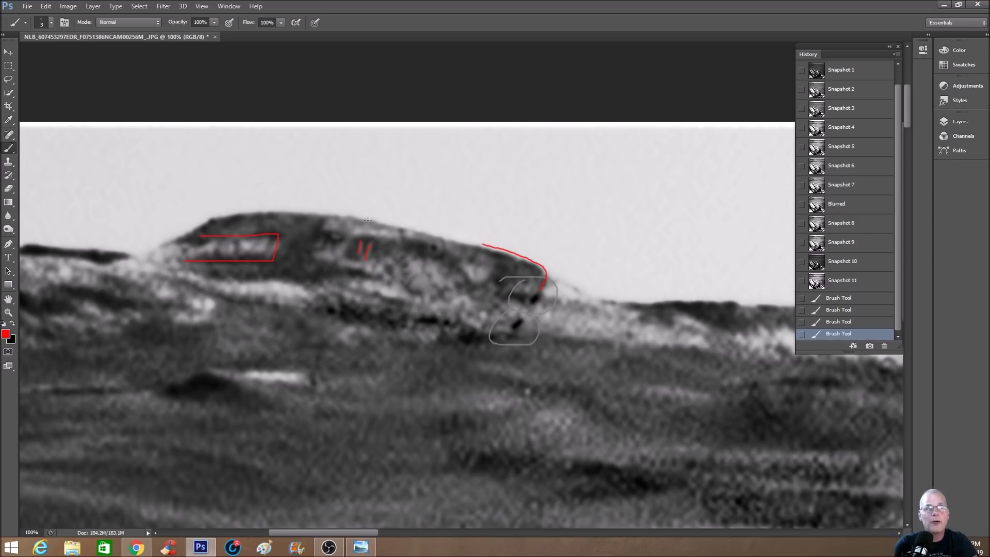
mouse_move(418, 225)
mouse_down()
mouse_move(438, 268)
mouse_move(420, 226)
mouse_up()
mouse_move(361, 259)
mouse_down()
mouse_move(438, 253)
mouse_move(472, 284)
mouse_up()
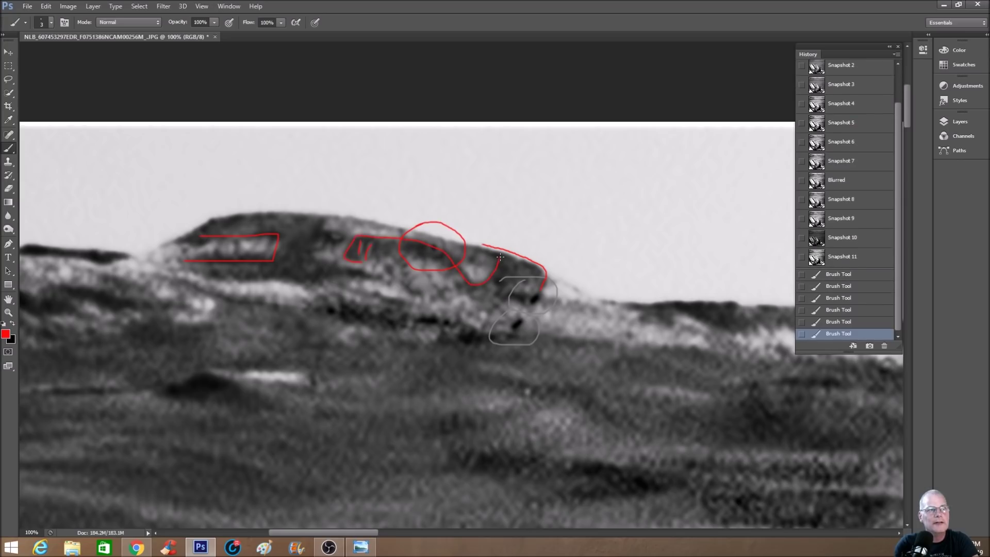
Step: Restore Snapshot 4, examine the ridge to the right of the hill at 66.67% zoom, and switch to Snapshot 1 for comparison
click(841, 92)
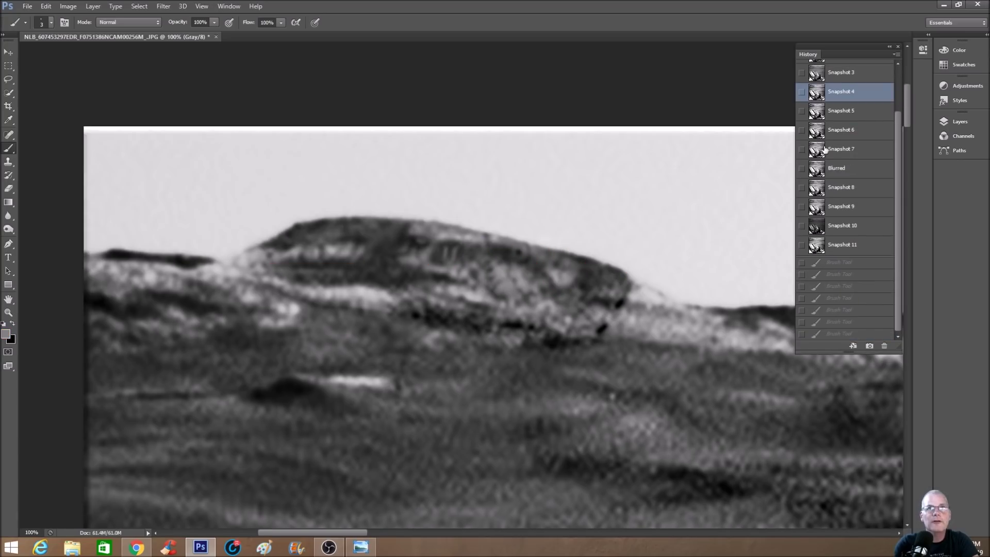
drag(358, 533, 427, 534)
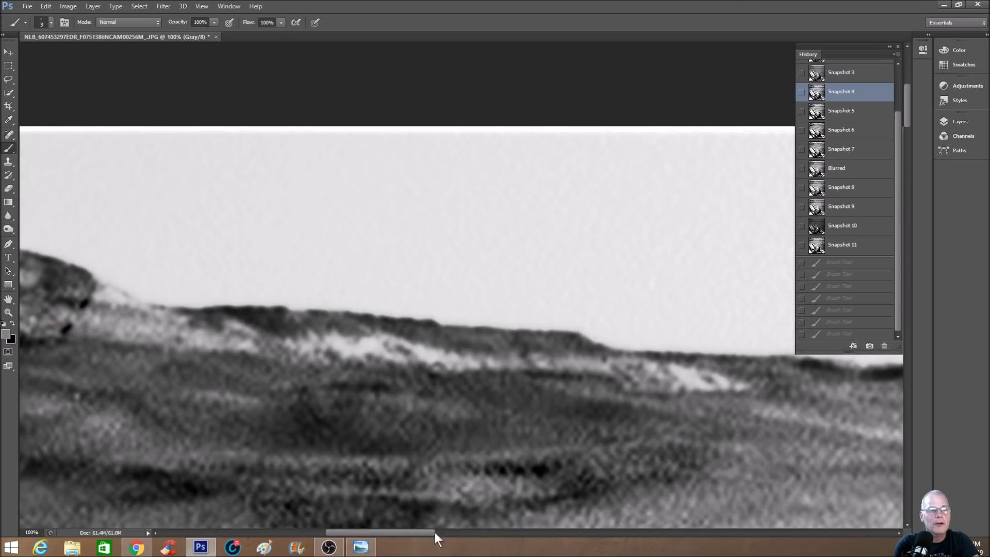
scroll(505, 490, down, 2)
key(ctrl+minus)
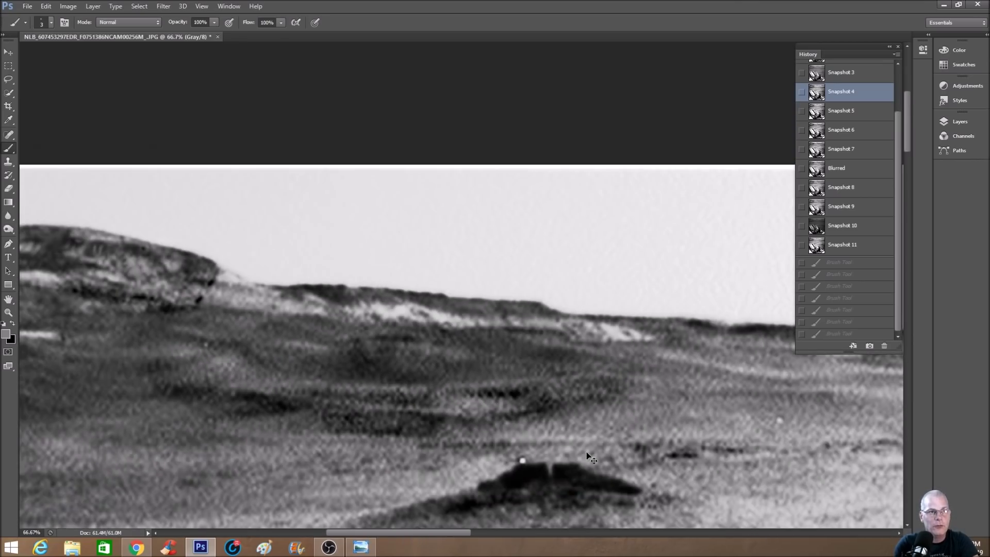
scroll(865, 84, up, 3)
click(865, 84)
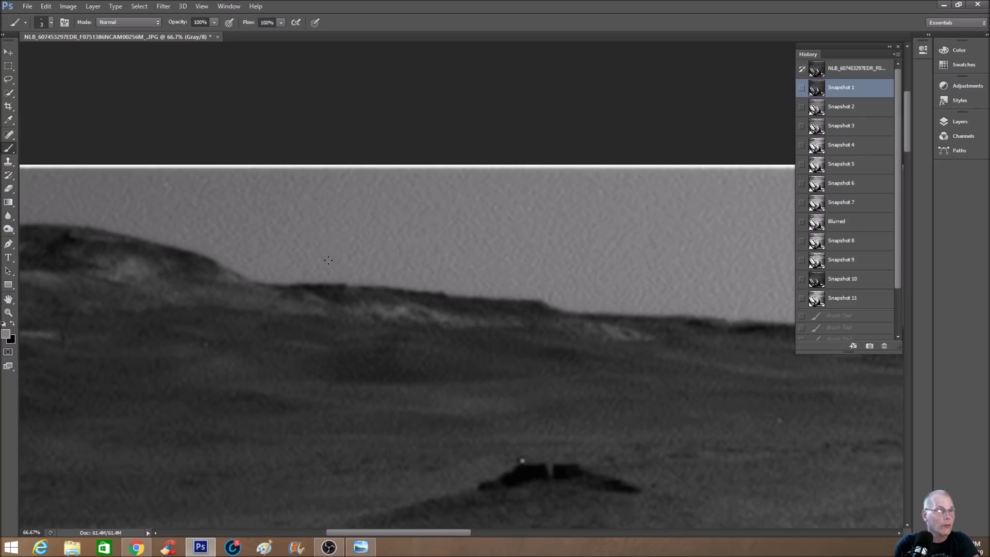
Step: Circle the whole ridge on Snapshot 1 and the light patch at its right end on Snapshot 3 at 100% zoom
mouse_move(298, 259)
mouse_down()
mouse_move(324, 328)
mouse_move(454, 350)
mouse_move(643, 360)
mouse_move(658, 317)
mouse_up()
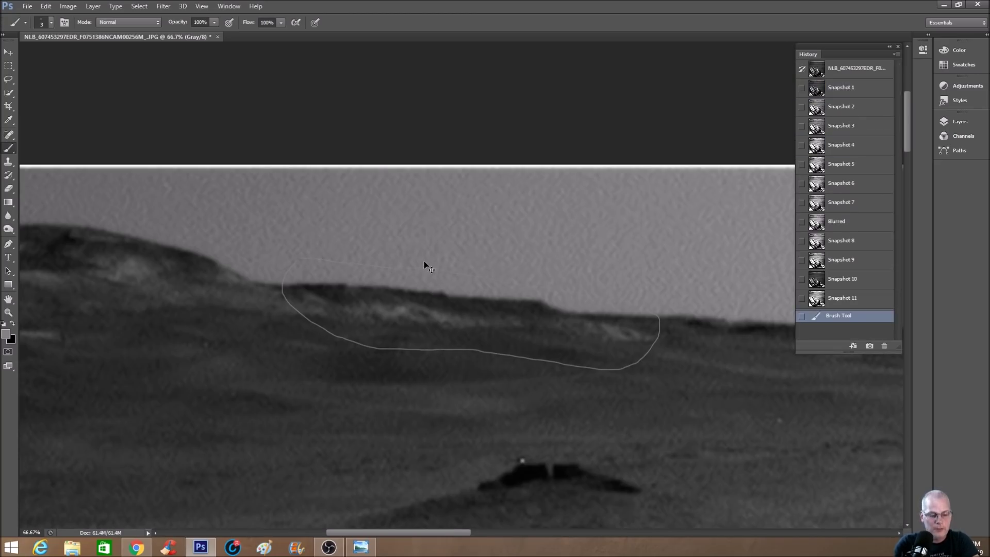
click(860, 114)
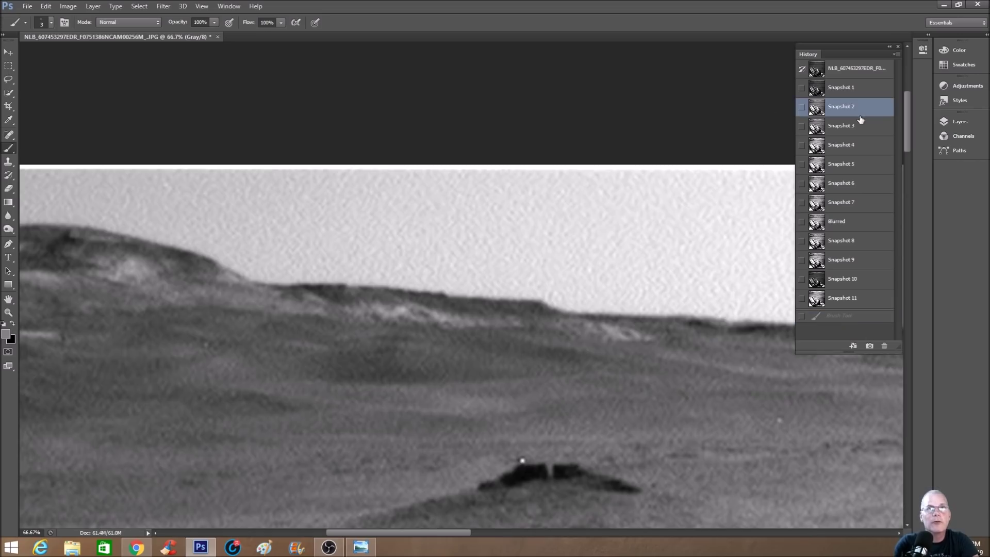
click(856, 136)
key(ctrl+plus)
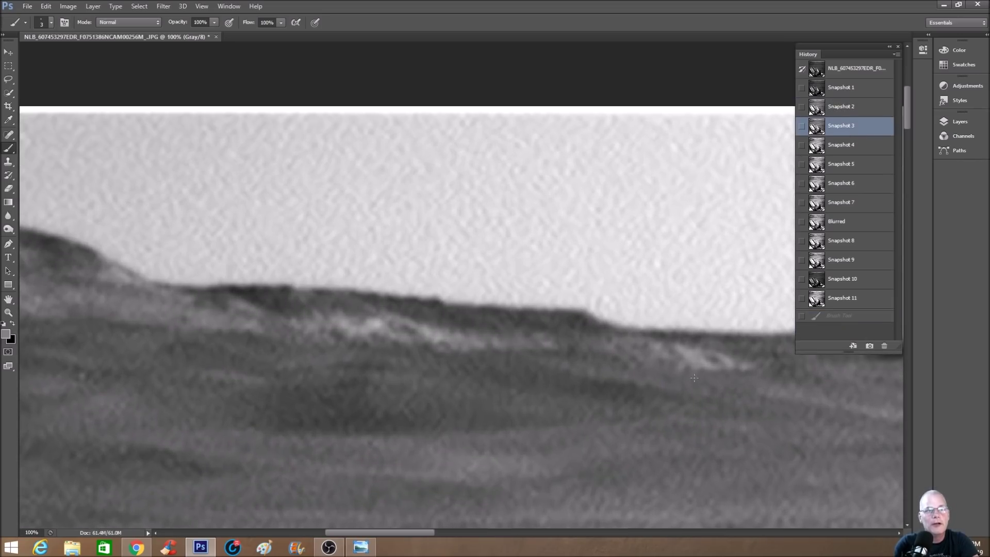
mouse_move(688, 370)
mouse_down()
mouse_move(670, 339)
mouse_move(747, 358)
mouse_move(731, 379)
mouse_move(693, 379)
mouse_up()
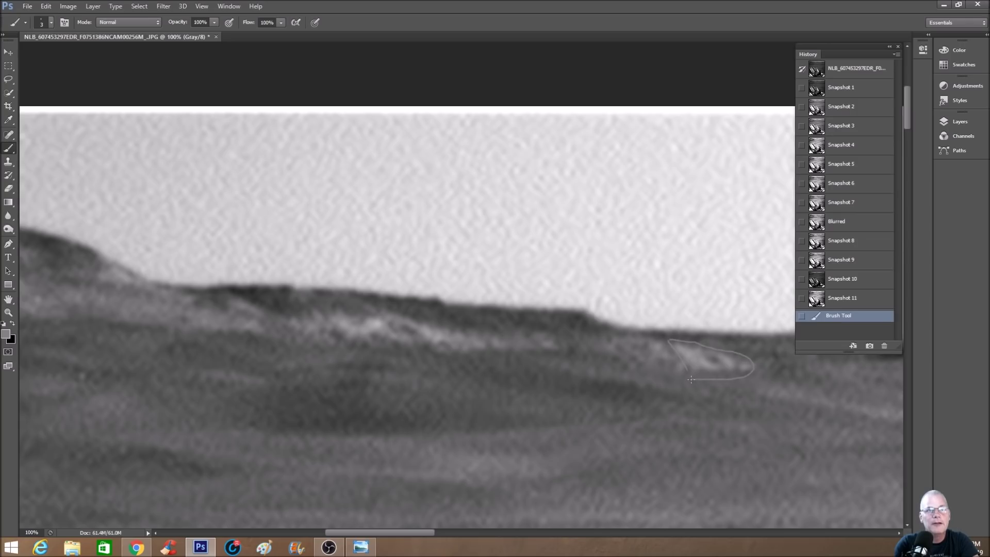
Step: On Snapshot 11, outline the ridge's right-end light patch and adjoining band in red, and circle the small spot beside them with an arrow
click(831, 301)
mouse_move(674, 338)
mouse_down()
mouse_move(686, 370)
mouse_move(732, 356)
mouse_move(743, 368)
mouse_up()
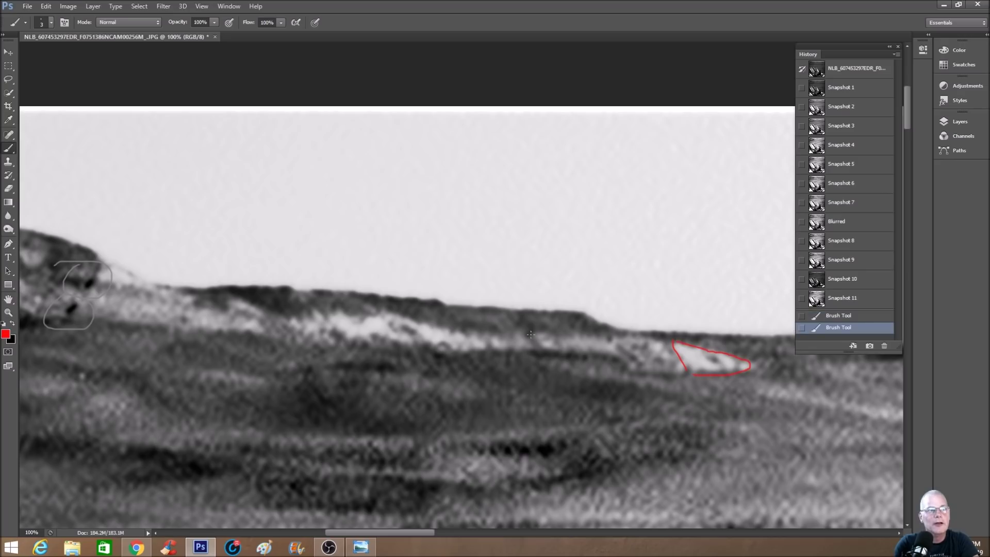
drag(537, 353, 592, 352)
drag(674, 374, 686, 374)
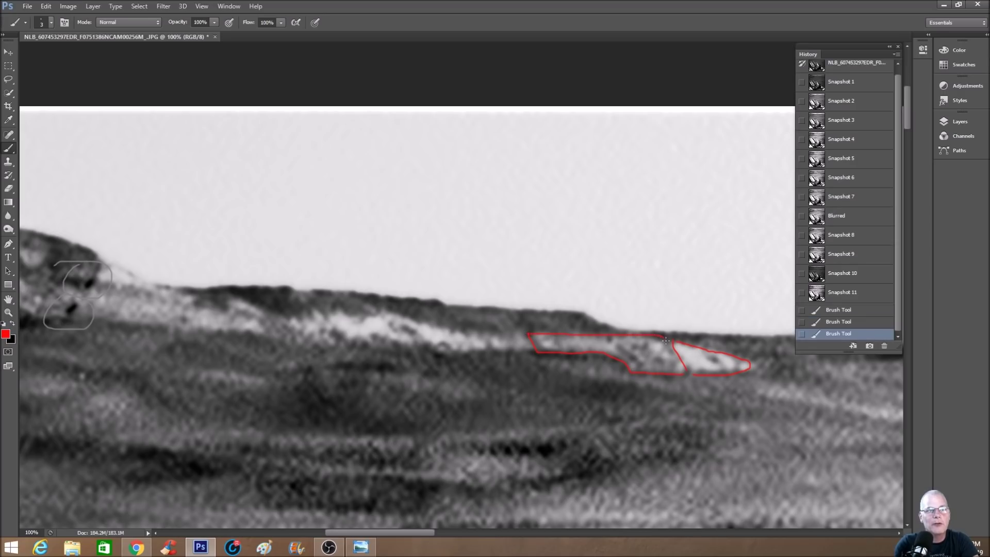
drag(675, 365, 679, 373)
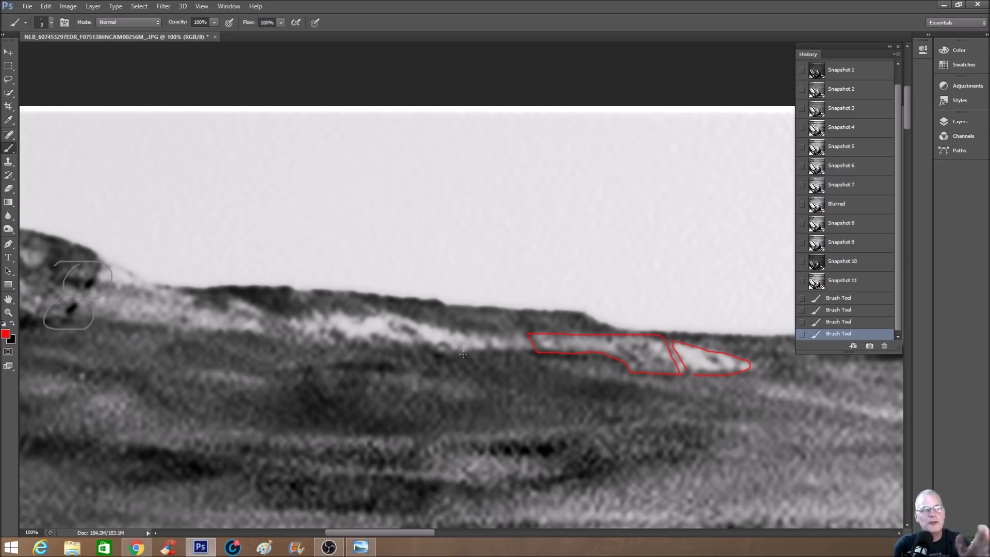
mouse_move(482, 292)
mouse_down()
mouse_move(445, 333)
mouse_move(437, 364)
mouse_move(446, 332)
mouse_move(439, 350)
mouse_up()
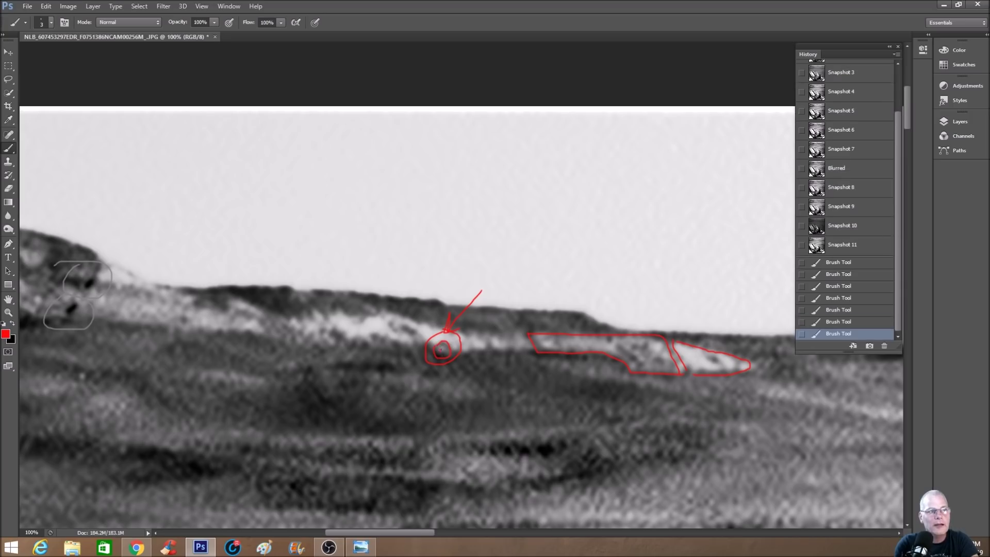
Step: Clear the marks with Snapshot 11 and trace the ridge's slanted left edge, base line, upper line and section dividers in red
click(846, 235)
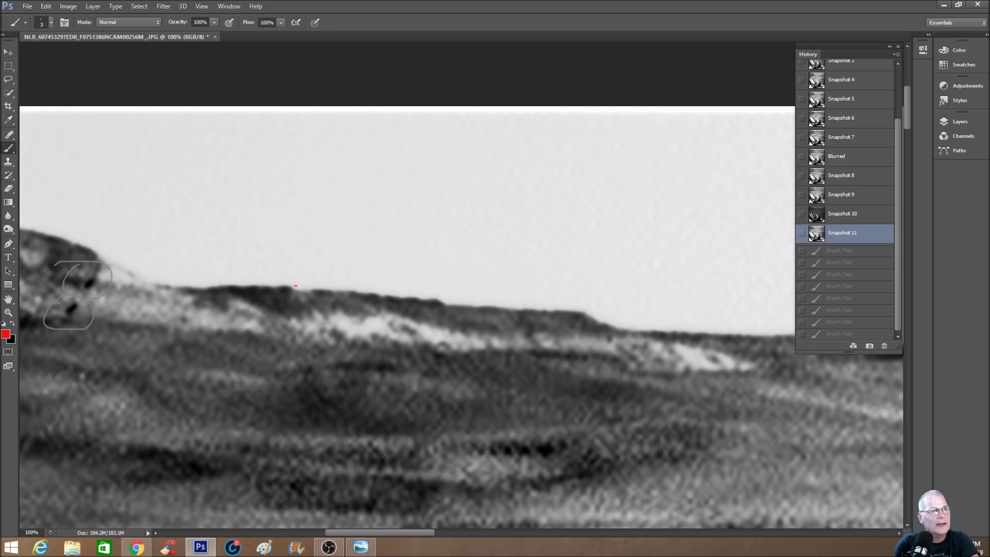
mouse_move(345, 353)
mouse_down()
mouse_move(380, 368)
mouse_move(377, 338)
mouse_up()
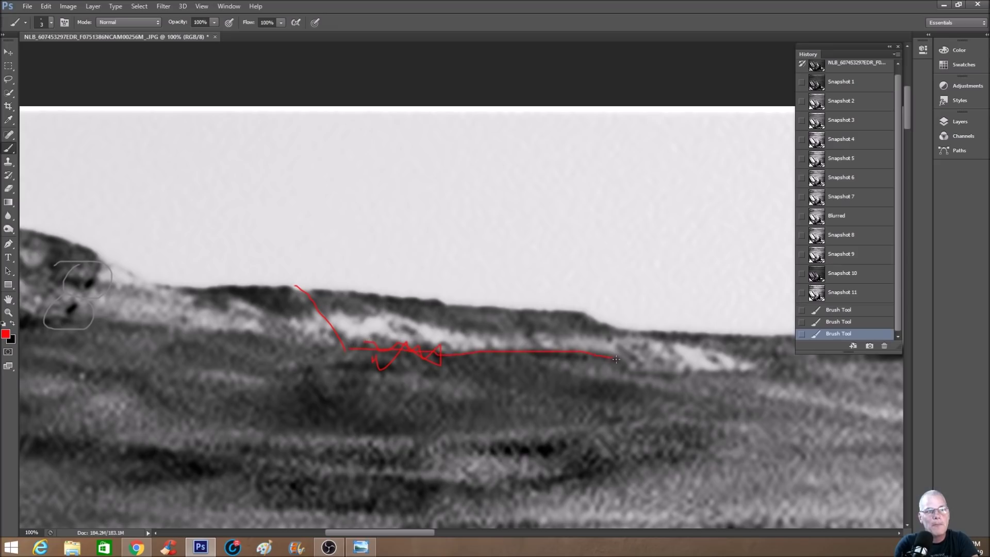
mouse_move(685, 361)
mouse_down()
mouse_move(671, 342)
mouse_move(757, 366)
mouse_up()
drag(670, 341, 534, 329)
drag(592, 322, 573, 296)
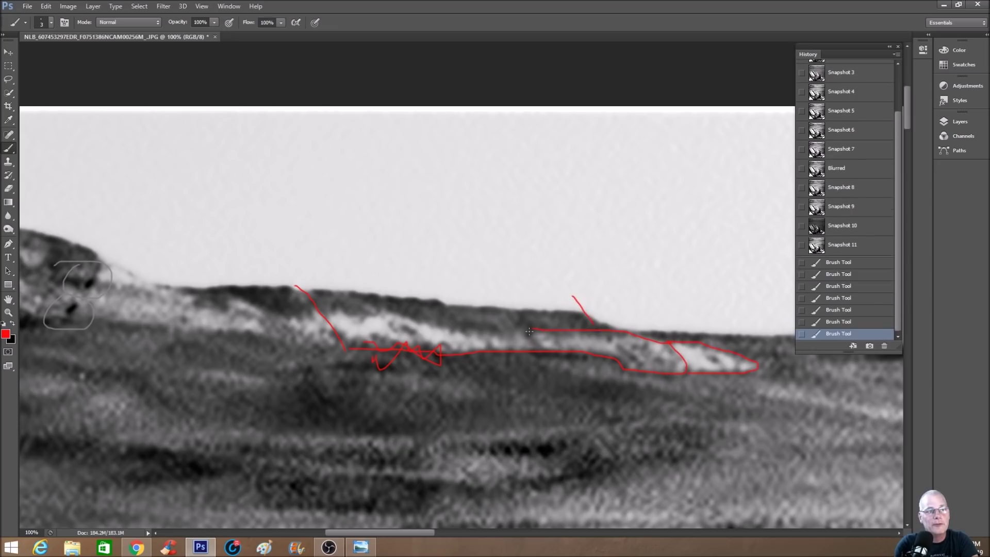
drag(539, 351, 538, 329)
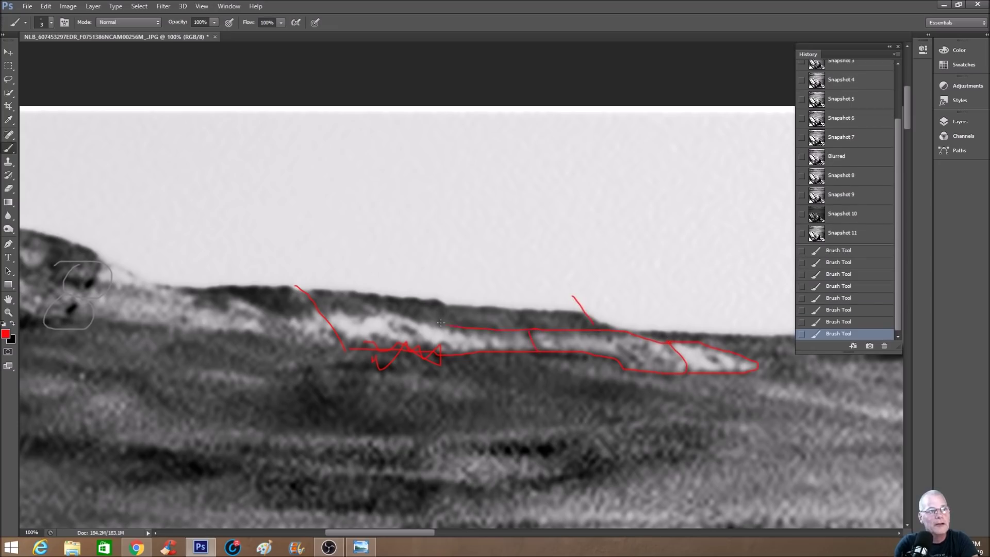
drag(387, 304, 375, 300)
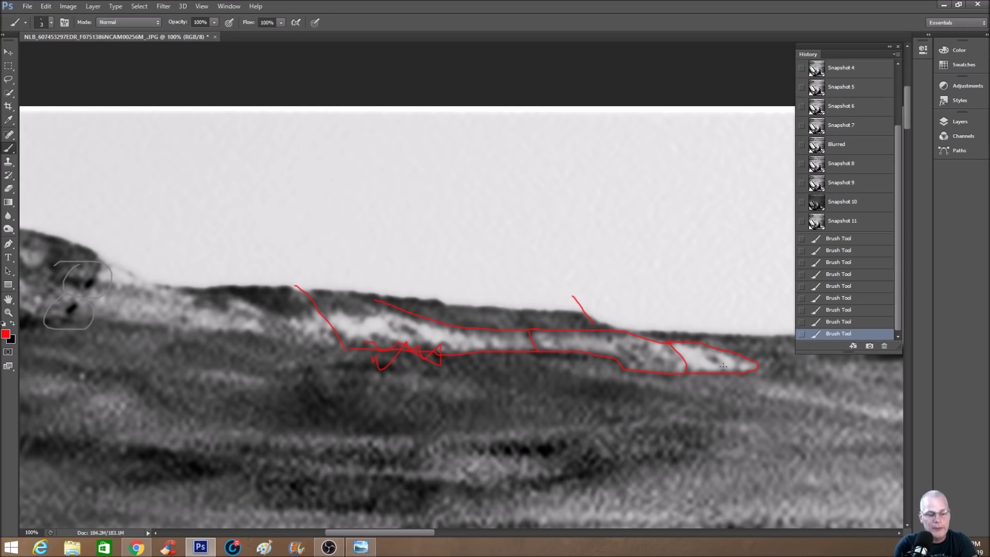
Step: Restore Snapshot 1 and examine the unmarked ridge at 100% zoom
key(ctrl+minus)
scroll(821, 67, up, 3)
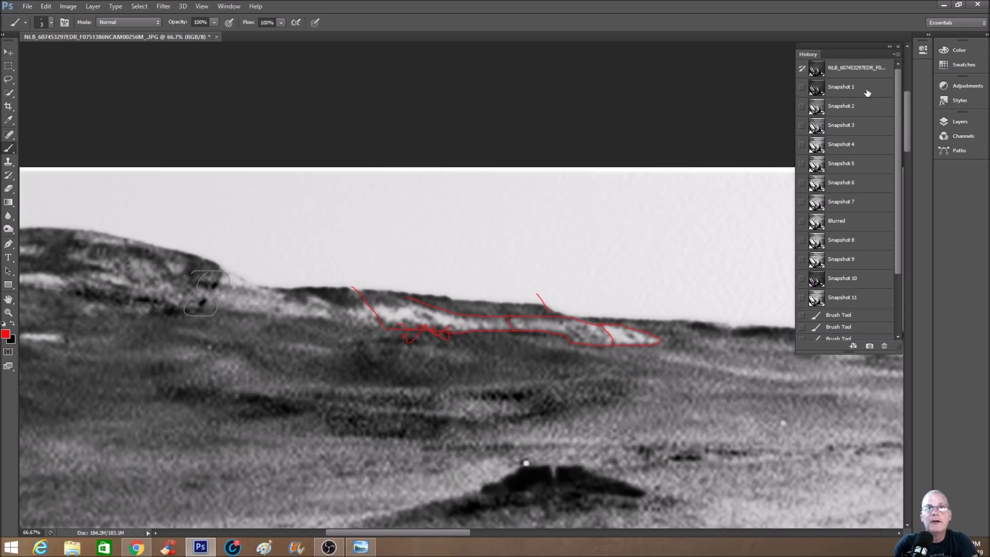
click(841, 87)
key(ctrl+plus)
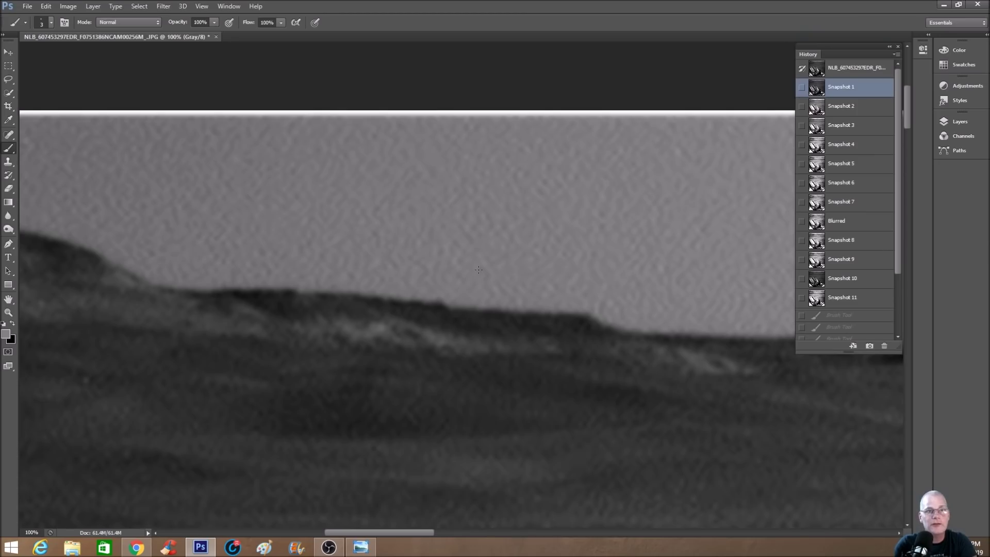
Step: Examine the horizon farther to the right at 66.67% zoom, switching to Snapshot 2 and Snapshot 3
key(ctrl+minus)
key(ctrl+minus)
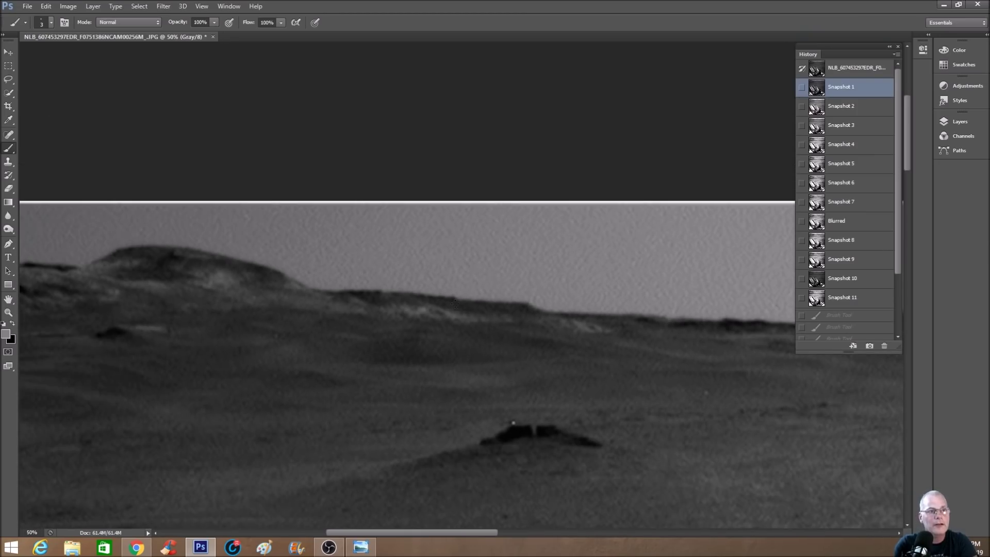
drag(447, 533, 657, 541)
key(ctrl+plus)
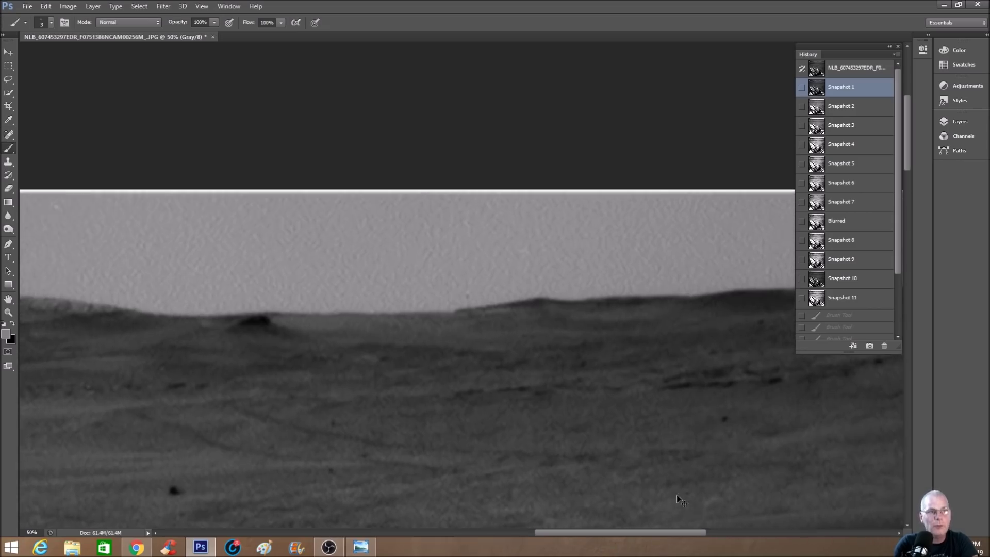
click(871, 107)
click(870, 127)
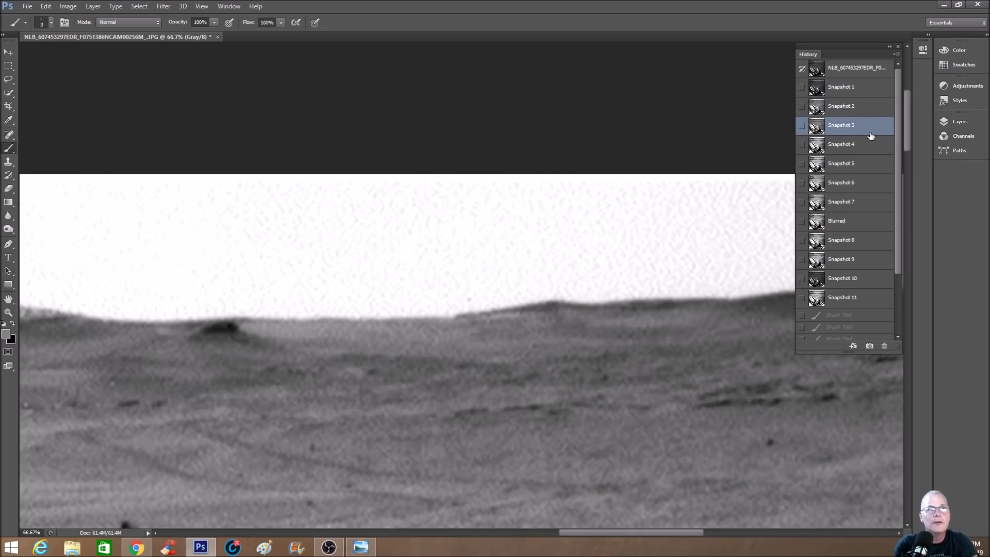
Step: Circle the low rise on the right-hand horizon with the Brush on Snapshot 3 and again on Snapshot 11
mouse_move(459, 311)
mouse_down()
mouse_move(547, 364)
mouse_move(761, 309)
mouse_move(588, 277)
mouse_up()
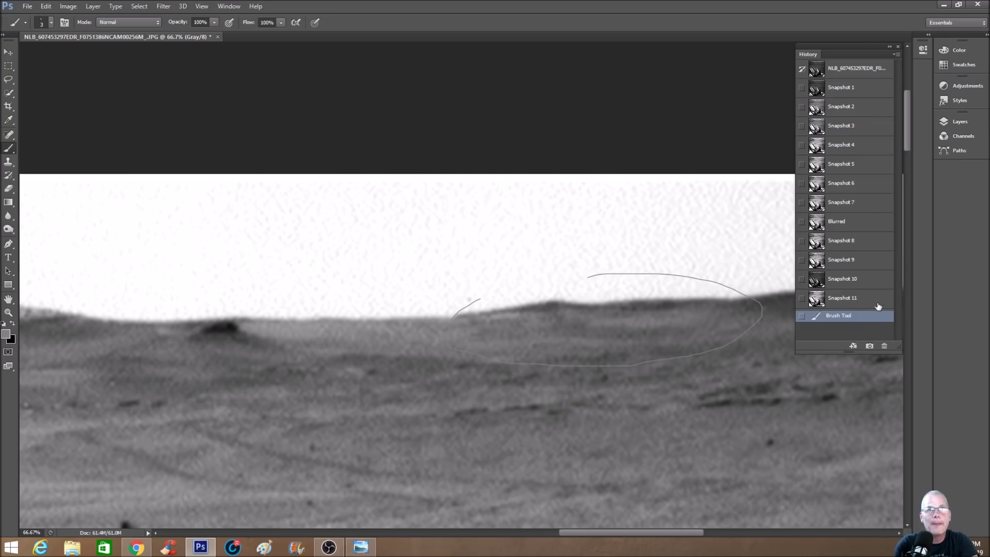
click(878, 304)
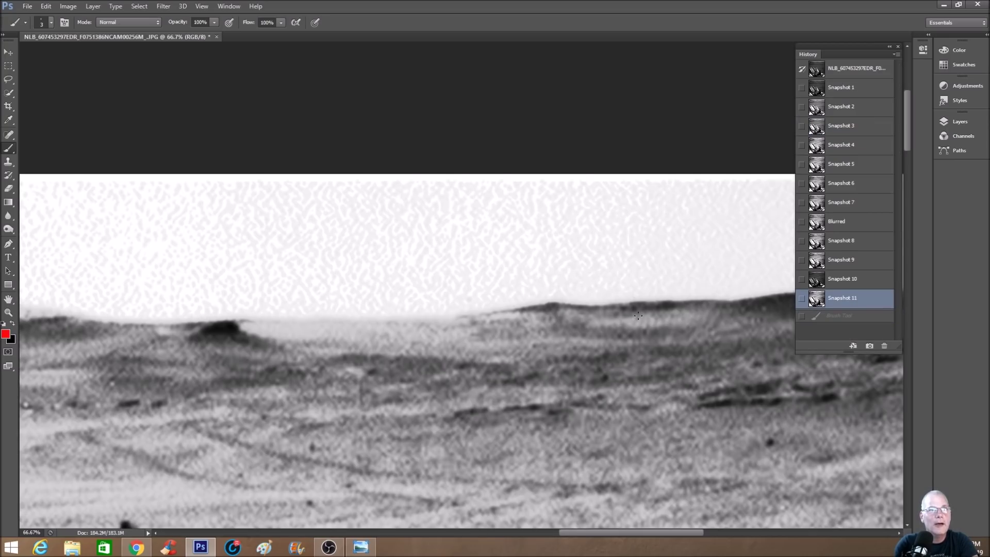
mouse_move(494, 288)
mouse_down()
mouse_move(445, 312)
mouse_move(492, 346)
mouse_move(709, 333)
mouse_move(588, 272)
mouse_up()
Step: Compare the low rise on the horizon in Snapshots 5, 6, 7, Blurred and 9
click(871, 165)
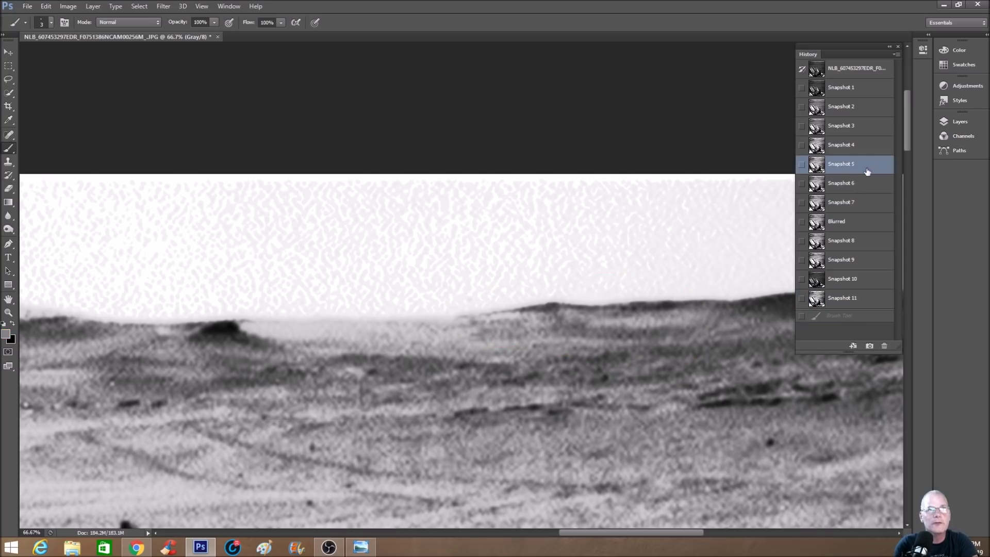
click(864, 185)
click(867, 202)
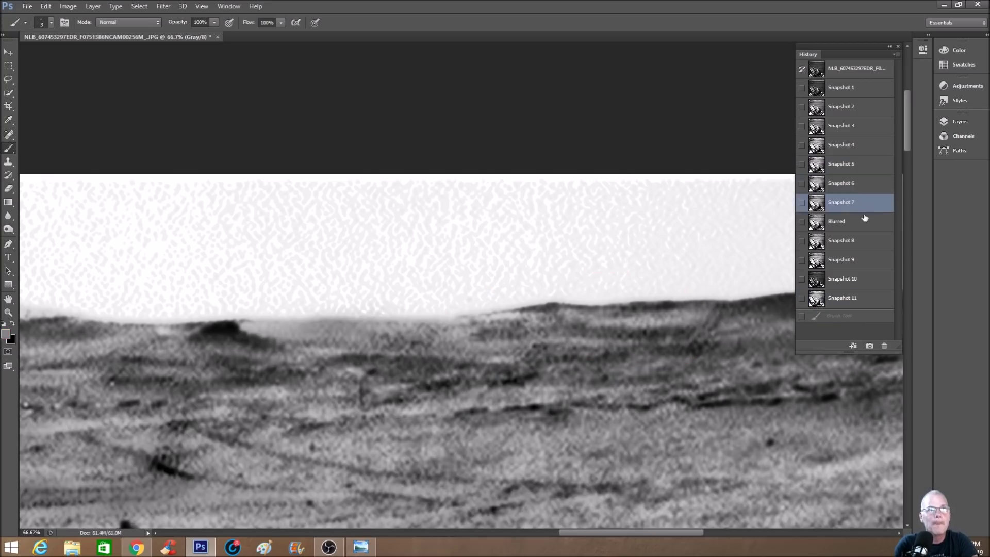
click(866, 222)
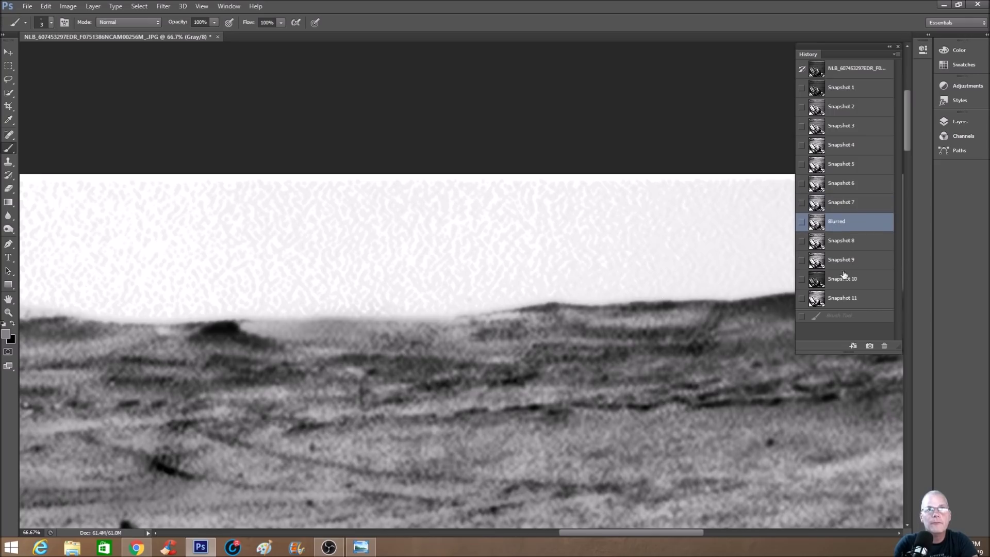
click(857, 262)
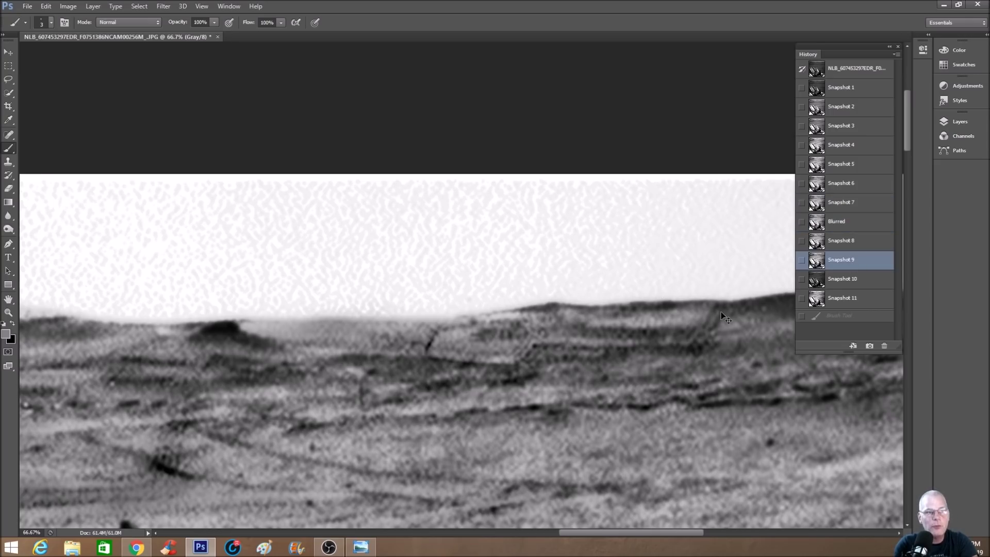
drag(617, 534, 623, 536)
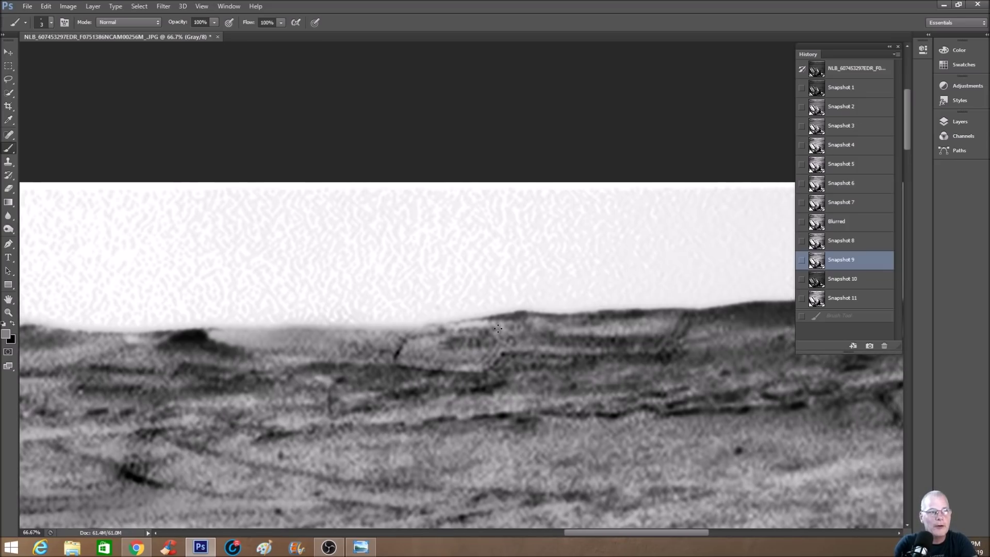
Step: Mark the rise's left edge on Snapshot 9, and trace its angular base, two slanted bands and small circular feature in red on Snapshot 11
mouse_move(411, 314)
mouse_down()
mouse_move(390, 333)
mouse_move(385, 369)
mouse_up()
click(847, 303)
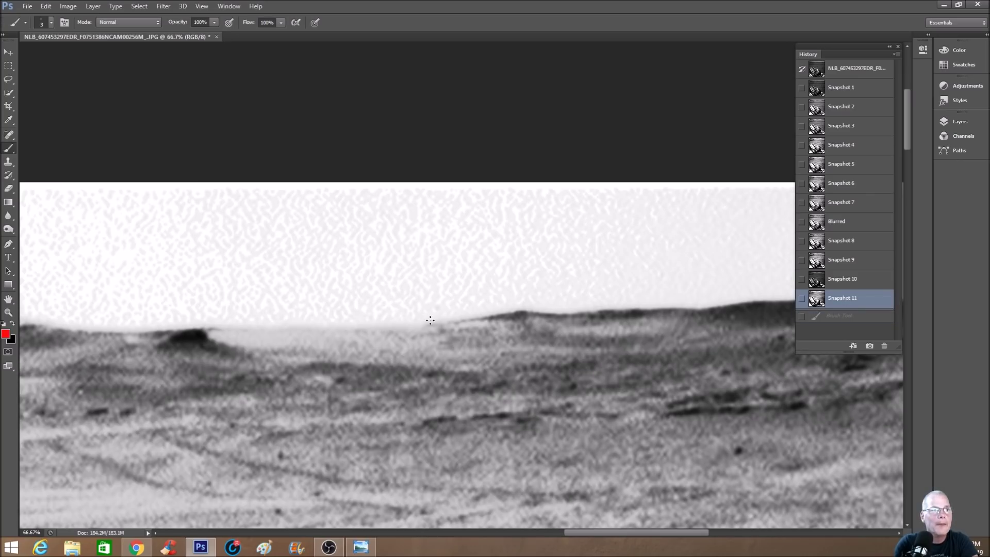
drag(423, 326, 400, 360)
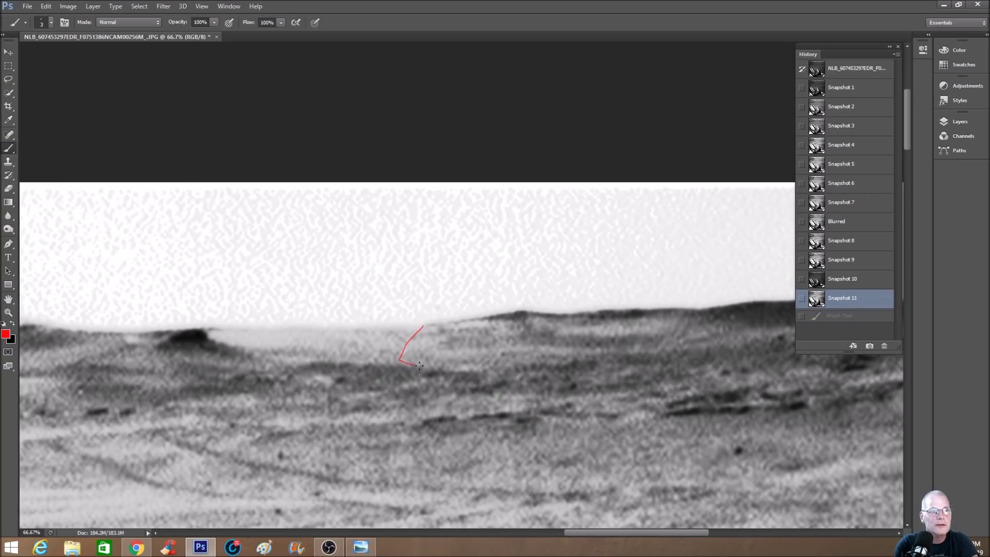
drag(510, 354, 572, 353)
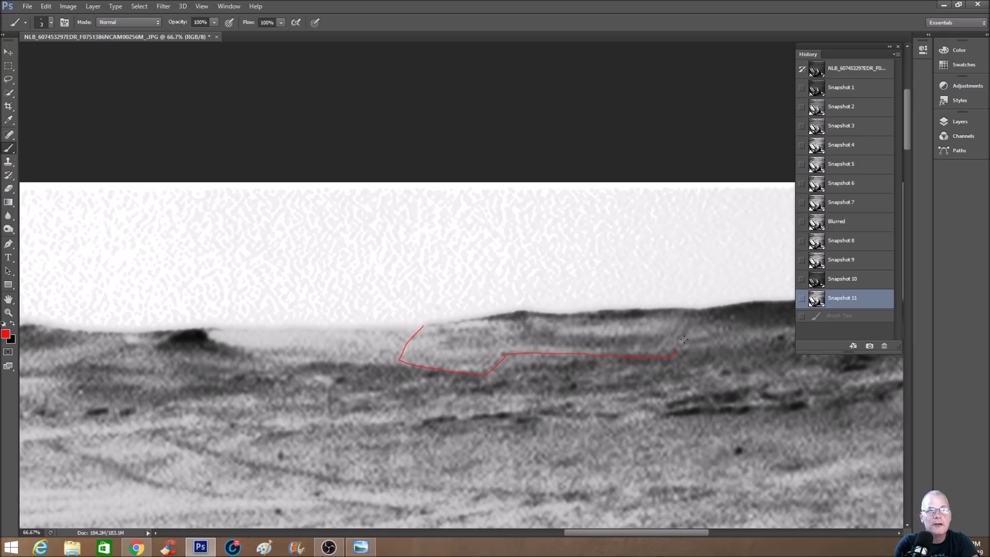
drag(706, 309, 707, 308)
drag(672, 340, 658, 355)
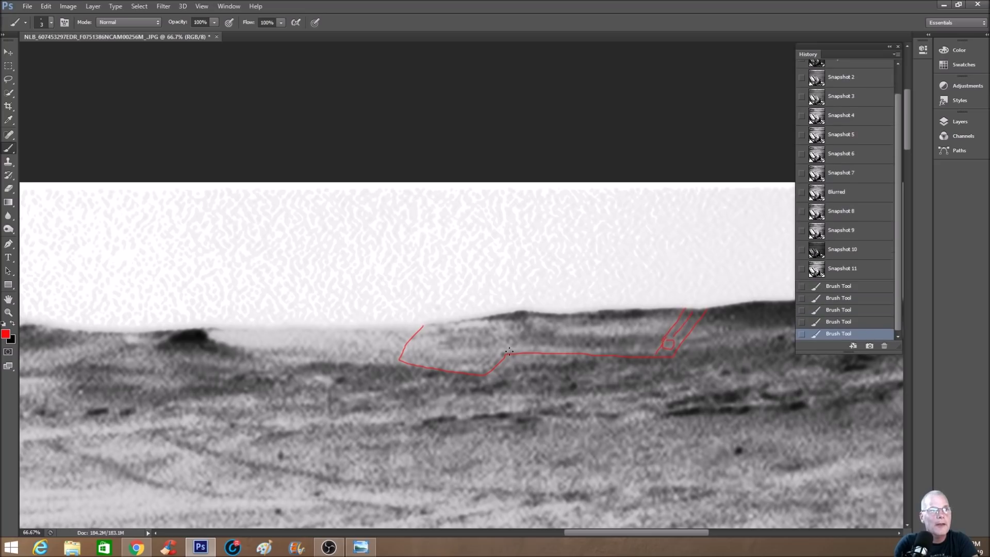
drag(497, 339, 476, 372)
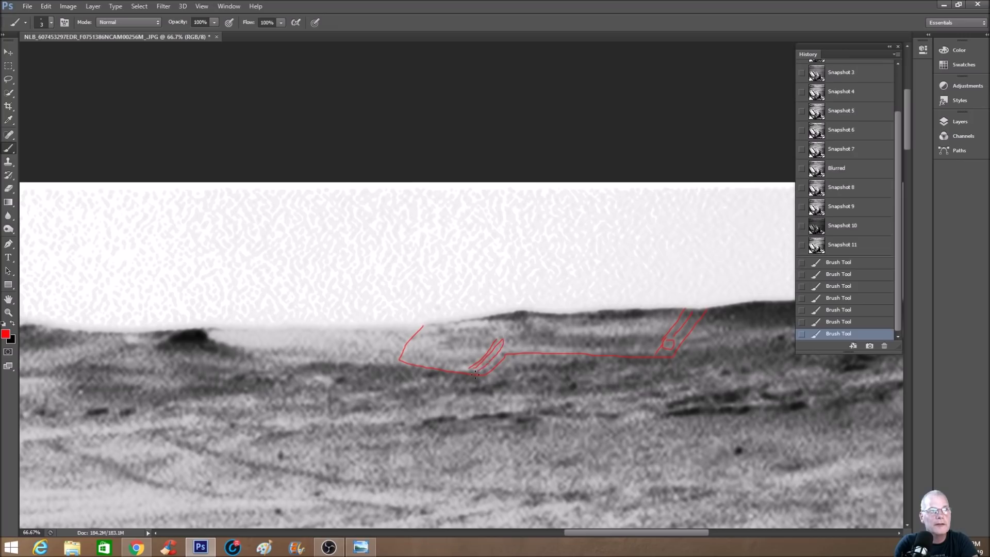
drag(511, 339, 508, 343)
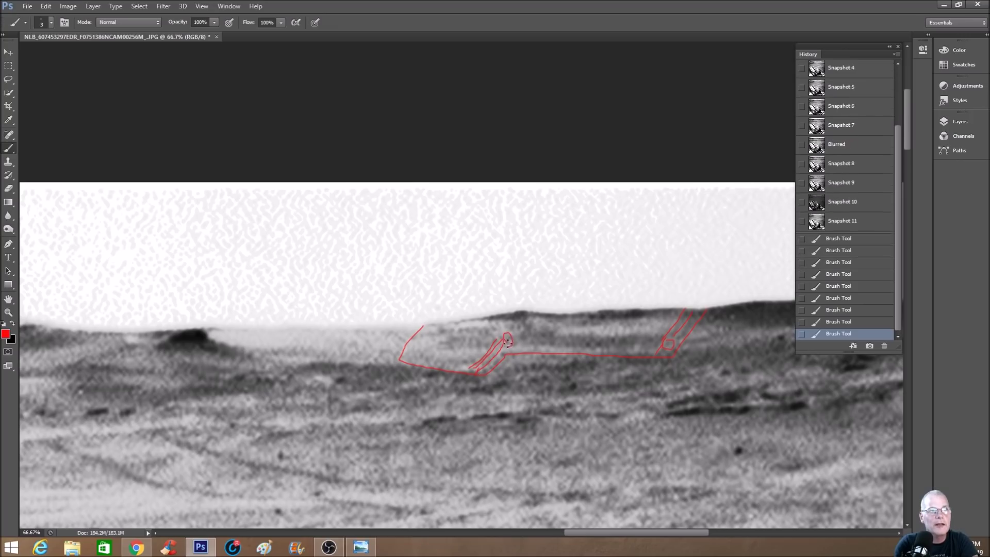
Step: Replace the last three strokes with red arcs over the rise's two upper sections, and return to Snapshot 9 for comparison
key(ctrl+alt+z)
key(ctrl+alt+z)
key(ctrl+alt+z)
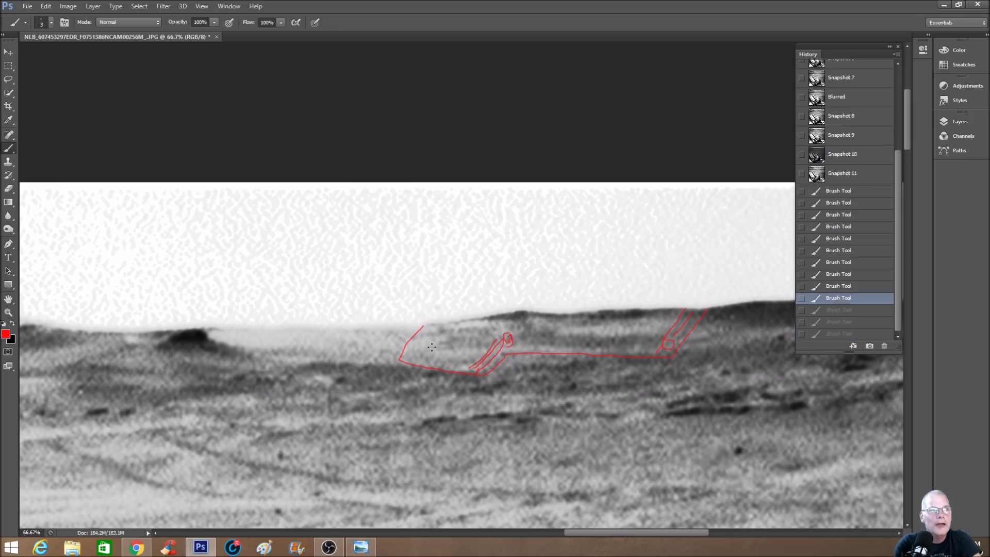
mouse_move(436, 349)
mouse_down()
mouse_move(437, 321)
mouse_move(504, 316)
mouse_move(506, 341)
mouse_up()
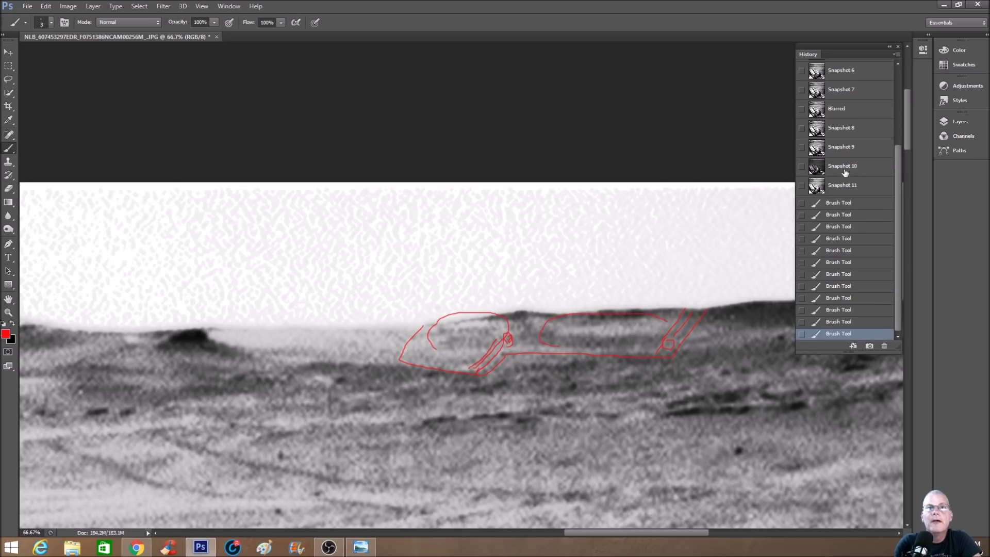
click(861, 149)
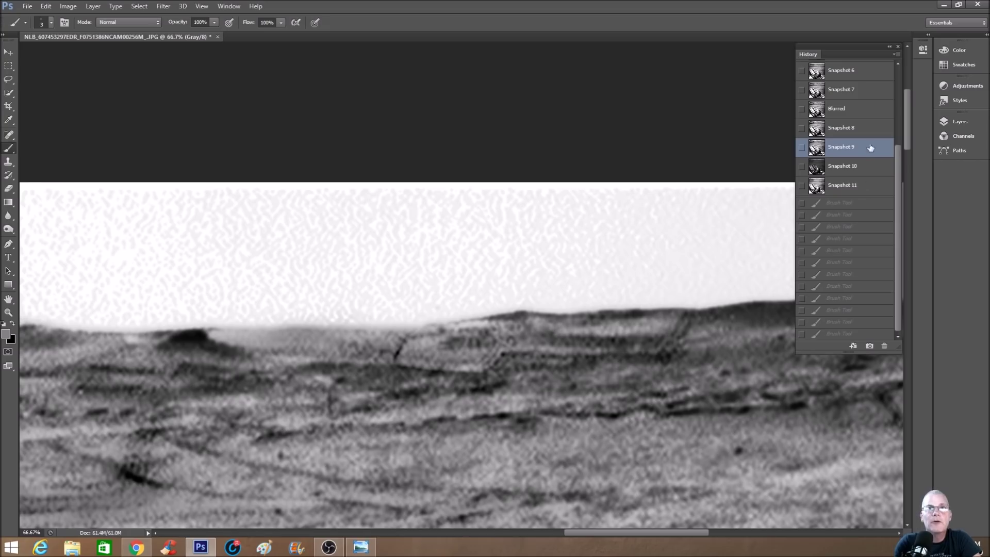
scroll(870, 160, up, 3)
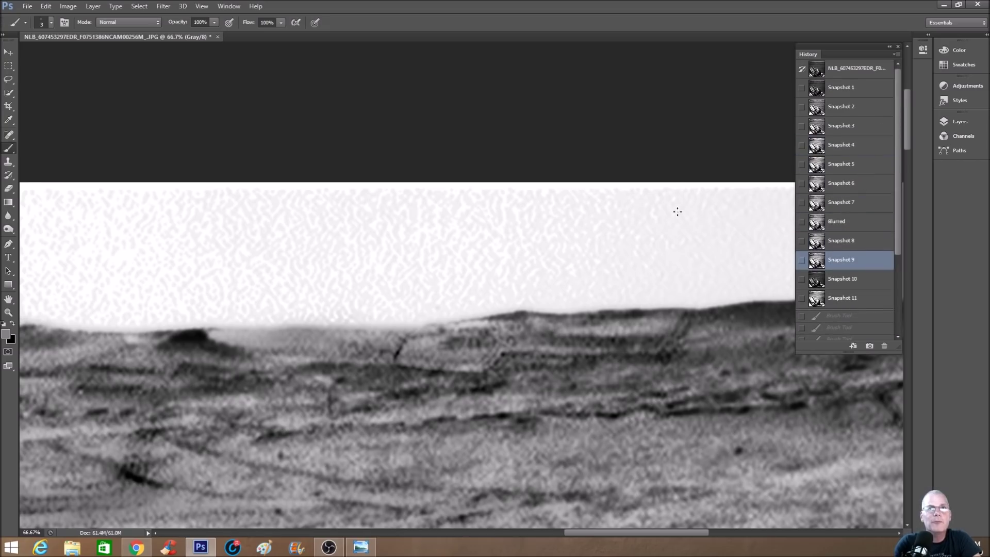
Step: Compare Snapshots 2 and 9, and mark the low rise on Snapshot 9 with an arc over its left section and two downward arrows
click(860, 114)
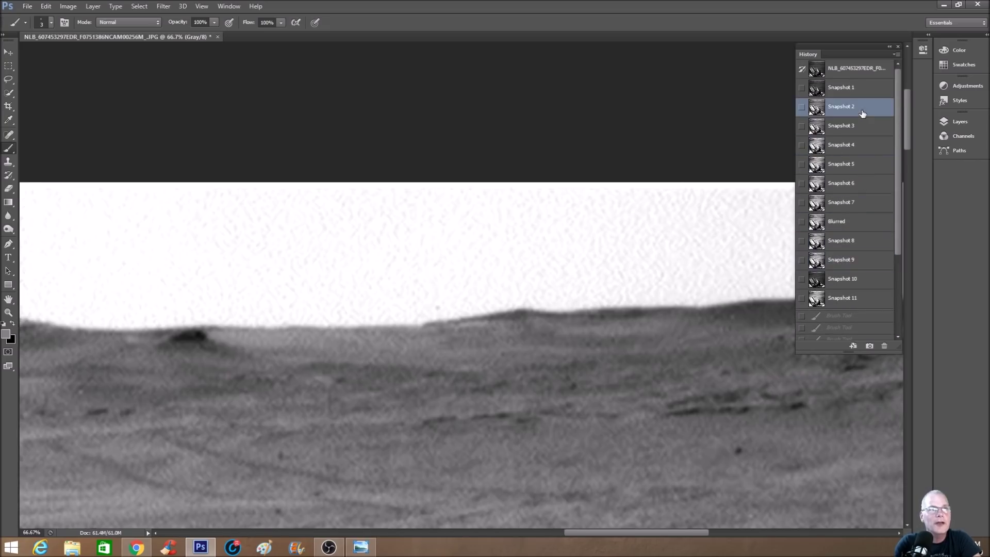
click(855, 262)
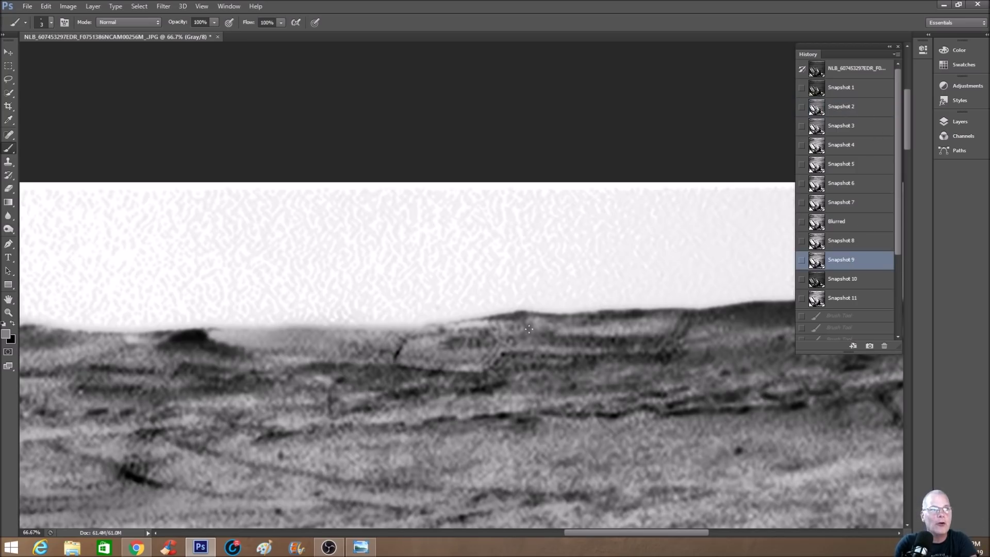
mouse_move(461, 308)
mouse_down()
mouse_move(429, 328)
mouse_move(516, 320)
mouse_up()
mouse_move(475, 221)
mouse_down()
mouse_move(464, 295)
mouse_move(497, 269)
mouse_up()
mouse_move(560, 238)
mouse_down()
mouse_move(569, 283)
mouse_move(559, 301)
mouse_up()
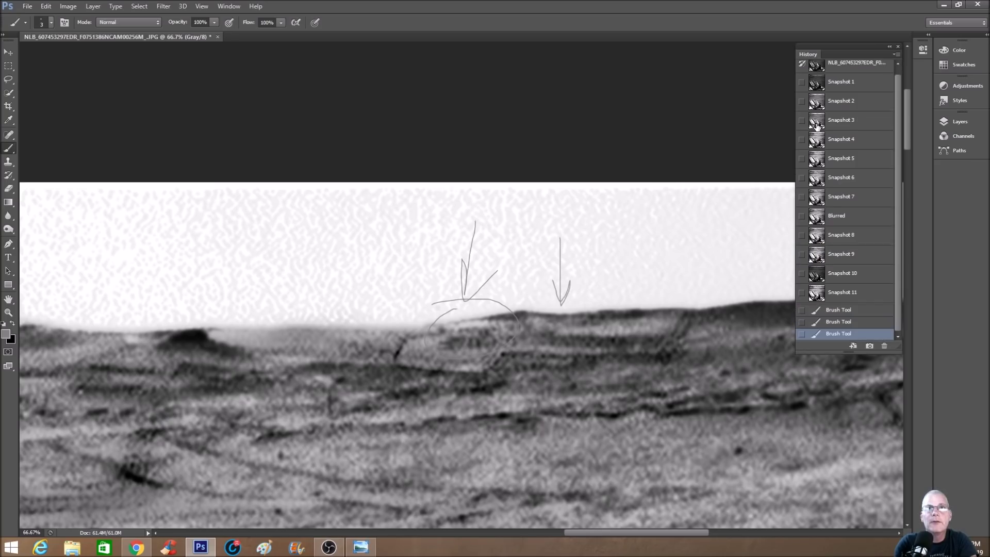
Step: Compare the low rise on the horizon by alternating repeatedly between Snapshot 2 and Snapshot 9
click(846, 106)
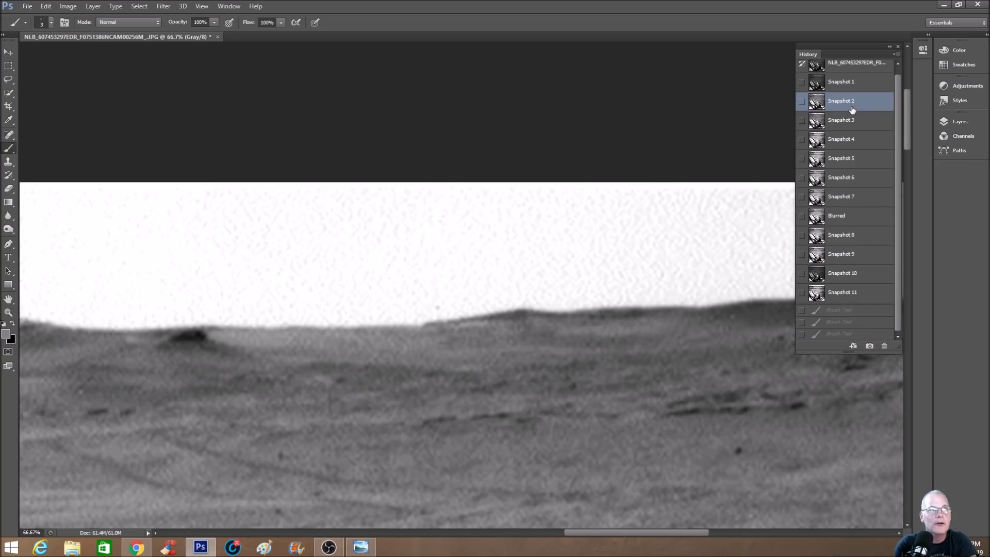
click(865, 259)
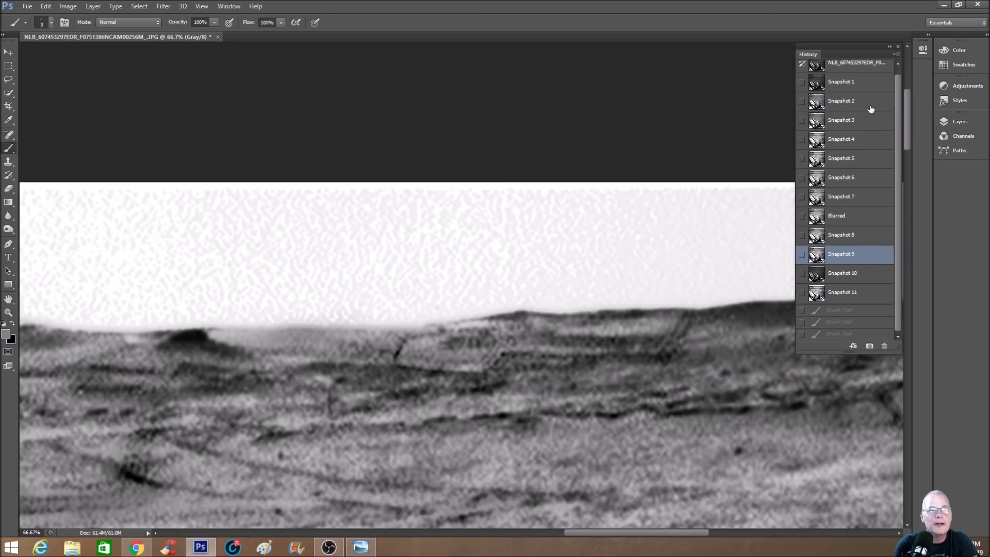
click(871, 109)
click(851, 261)
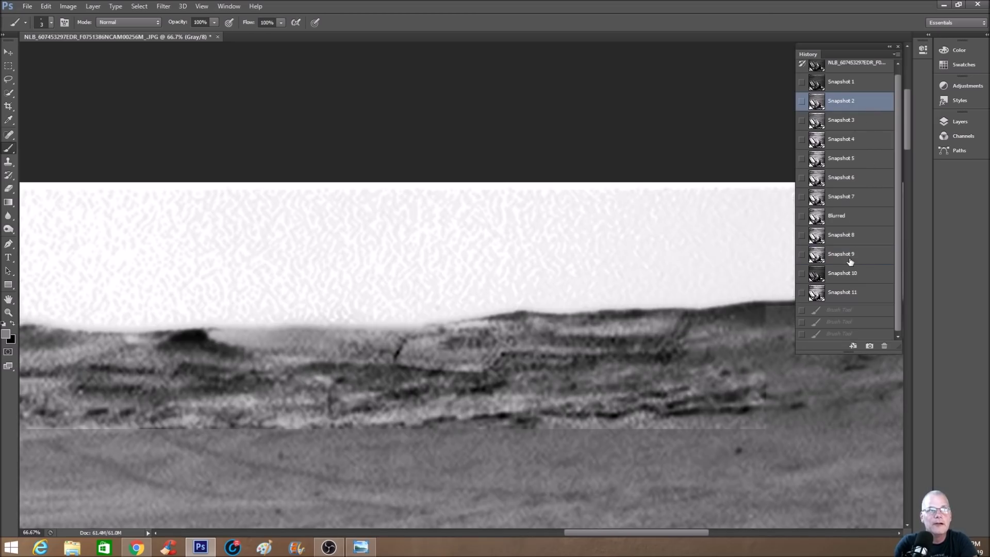
click(870, 105)
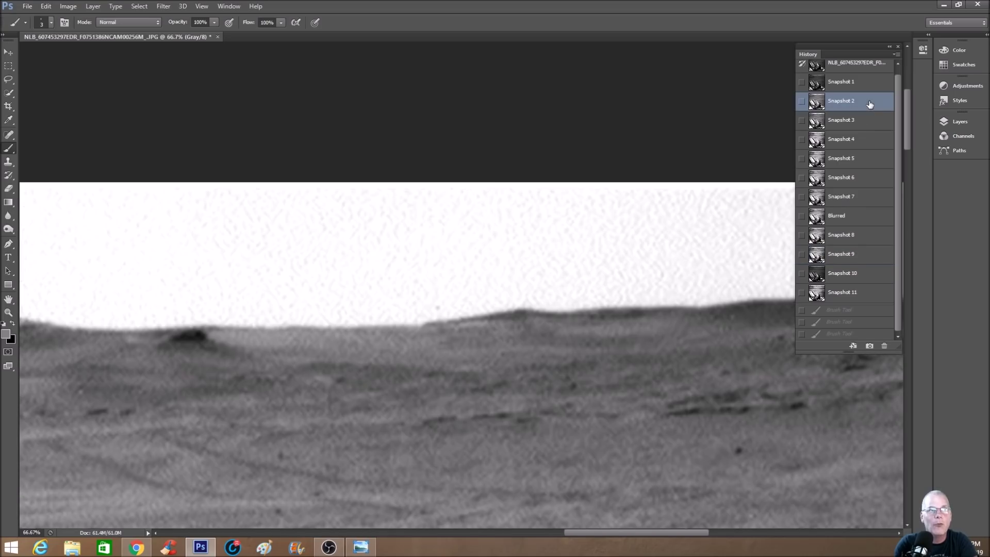
click(856, 256)
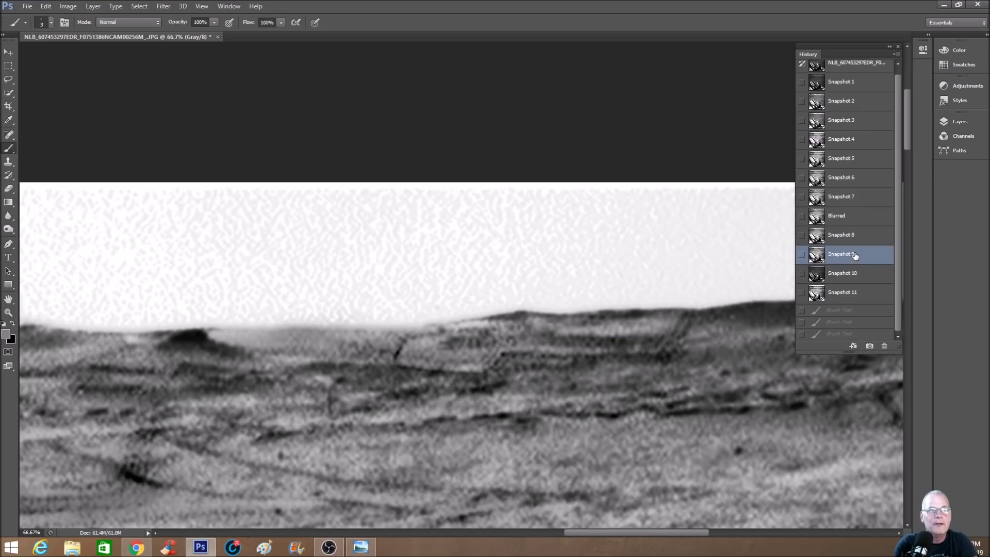
click(867, 106)
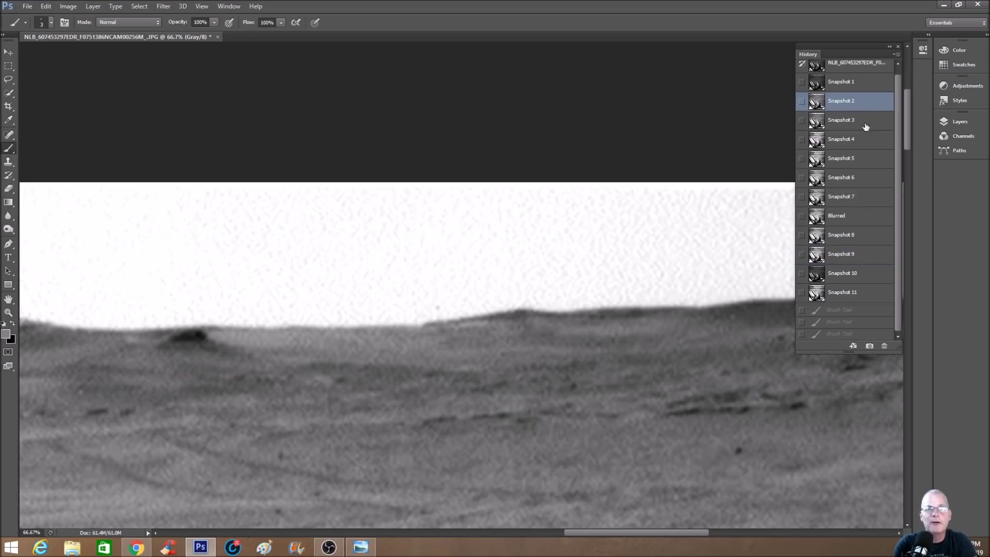
click(858, 257)
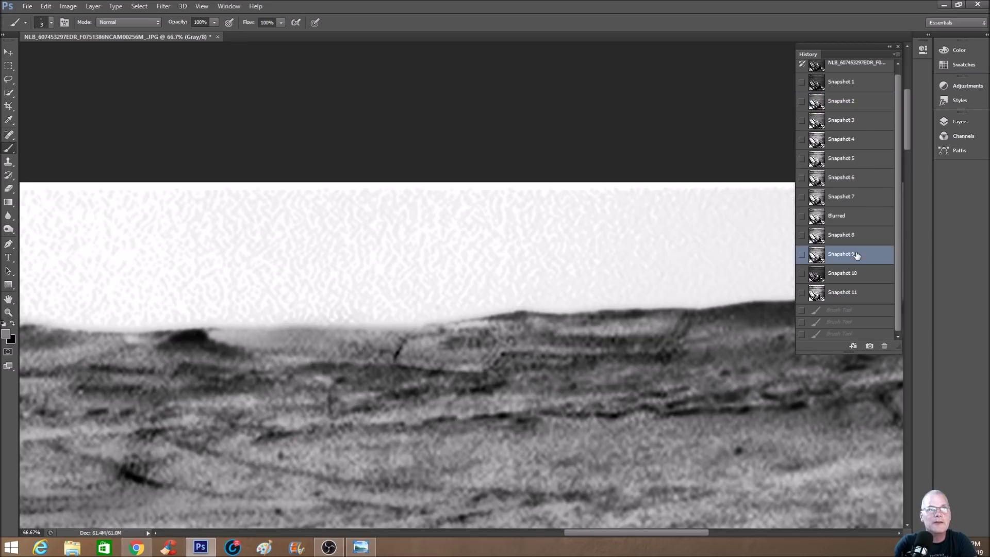
click(869, 102)
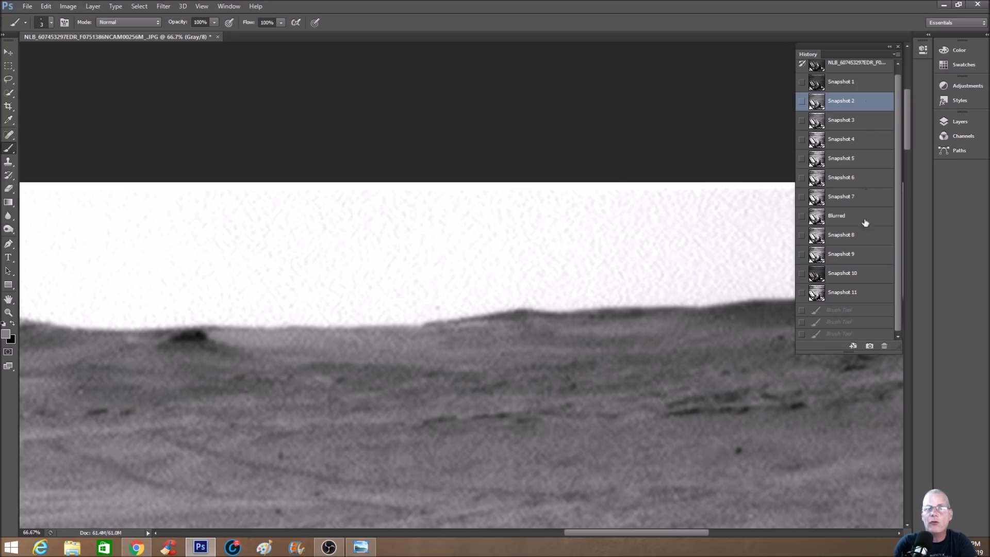
click(866, 256)
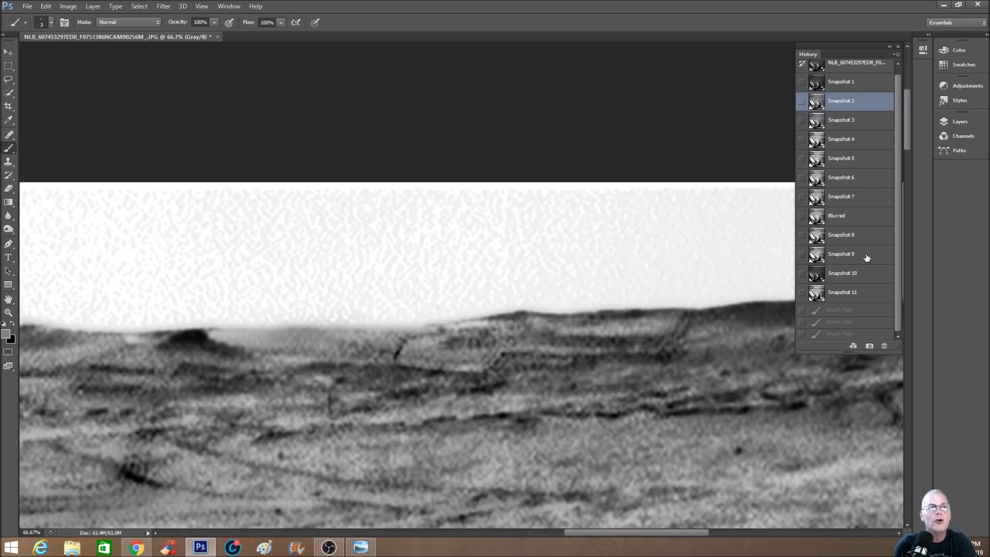
Step: On Snapshot 2, draw an arrow at the rise's right end on the skyline and another at the slope below its left section
click(875, 106)
mouse_move(761, 247)
mouse_down()
mouse_move(725, 298)
mouse_move(744, 293)
mouse_up()
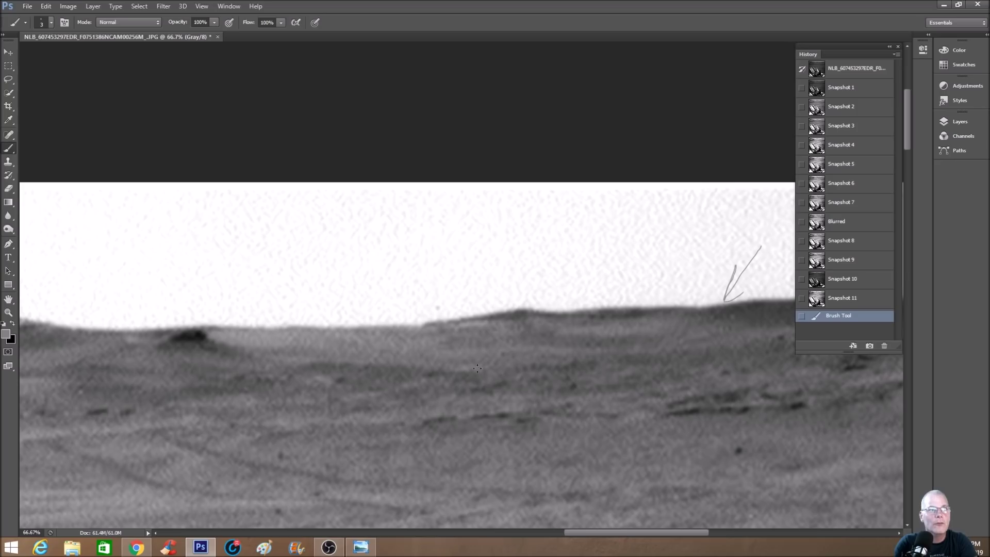
drag(579, 410, 496, 367)
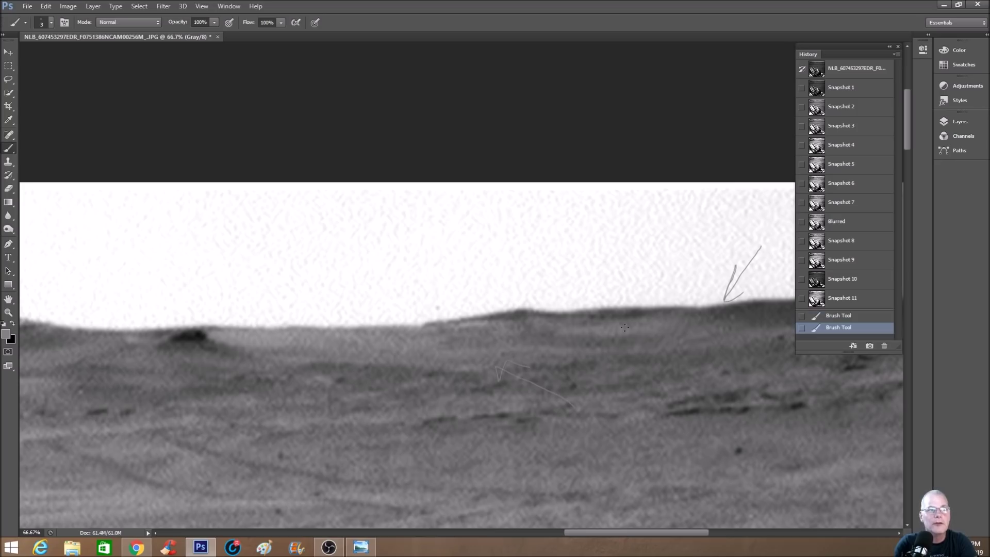
Step: Compare the low rise's structure in Snapshots 11, 2 and 9
click(871, 298)
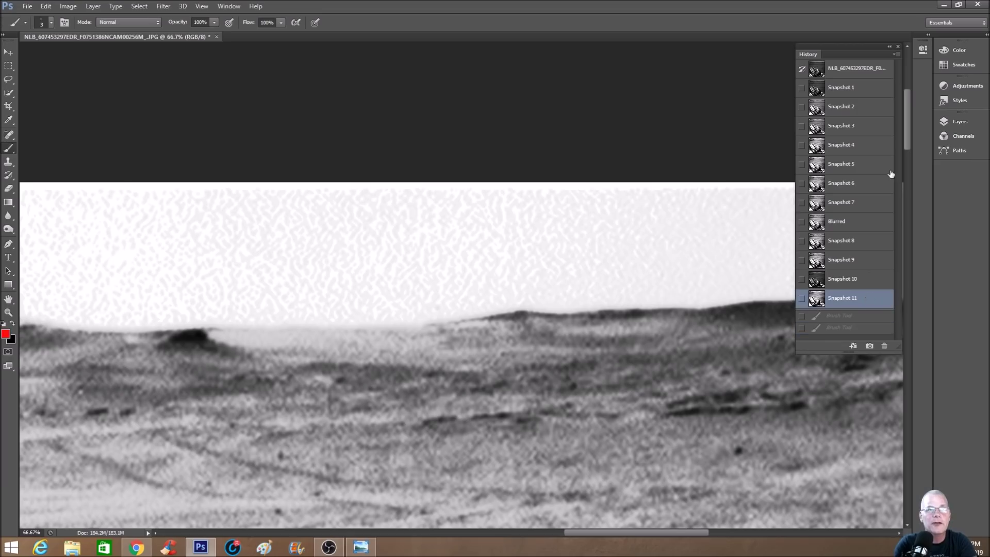
click(877, 106)
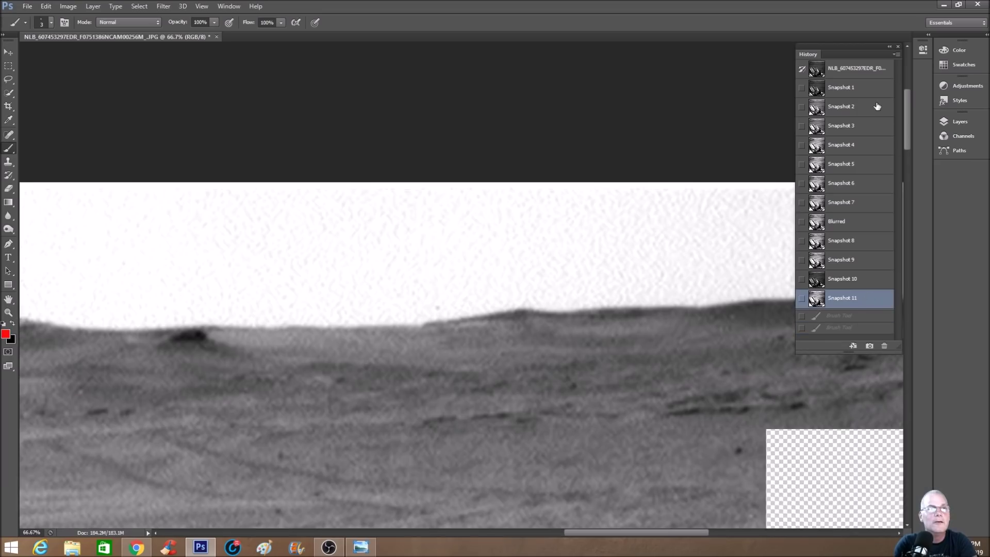
click(860, 260)
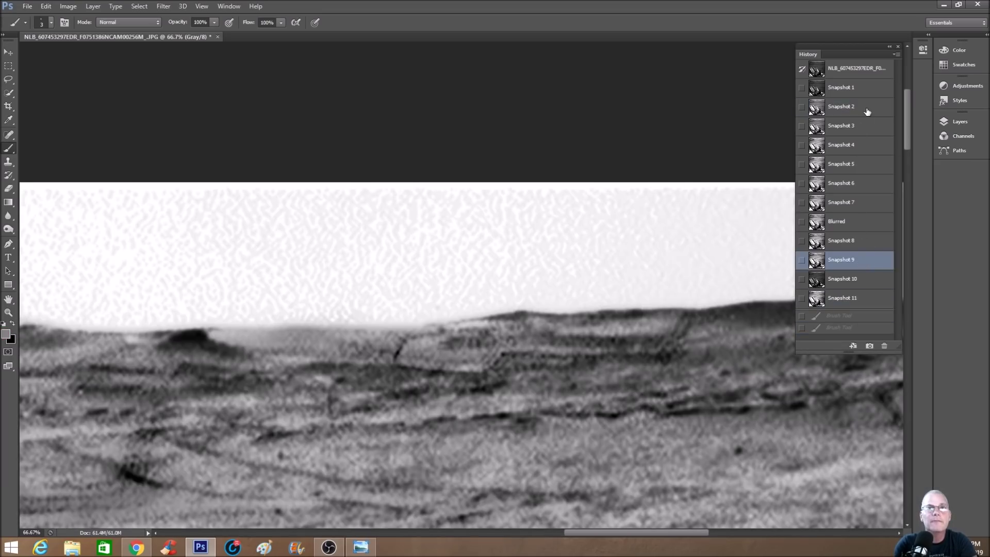
click(867, 109)
click(872, 261)
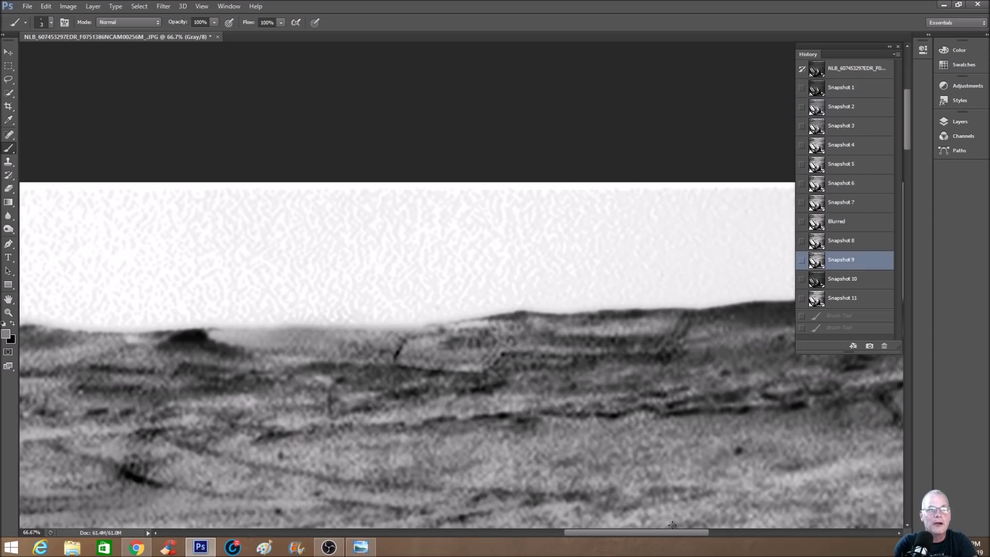
Step: On Snapshot 11, circle in red the dark patch of ground just below the small dark peak on the horizon
drag(670, 531, 631, 540)
key(ctrl+minus)
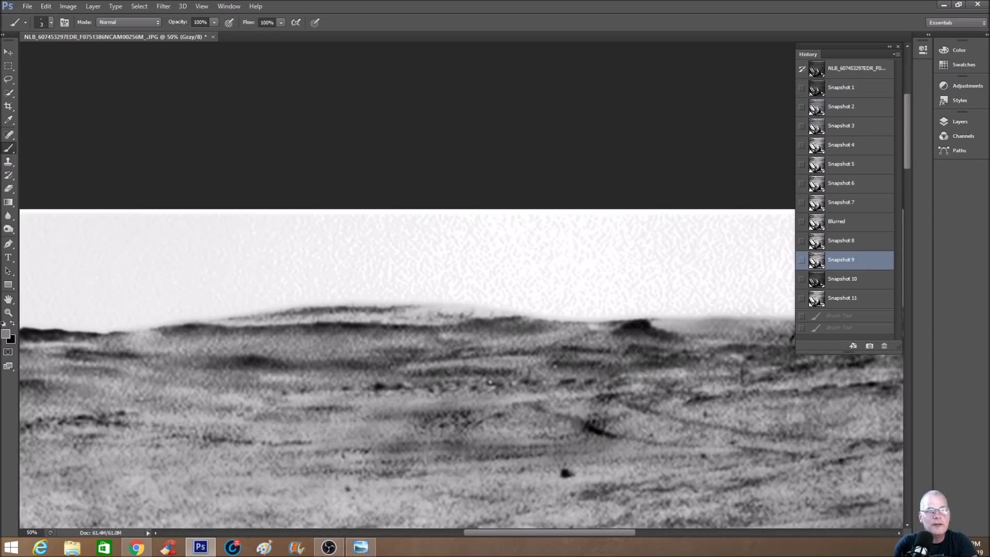
click(863, 302)
mouse_move(657, 335)
mouse_down()
mouse_move(536, 353)
mouse_move(611, 392)
mouse_move(691, 347)
mouse_move(663, 343)
mouse_up()
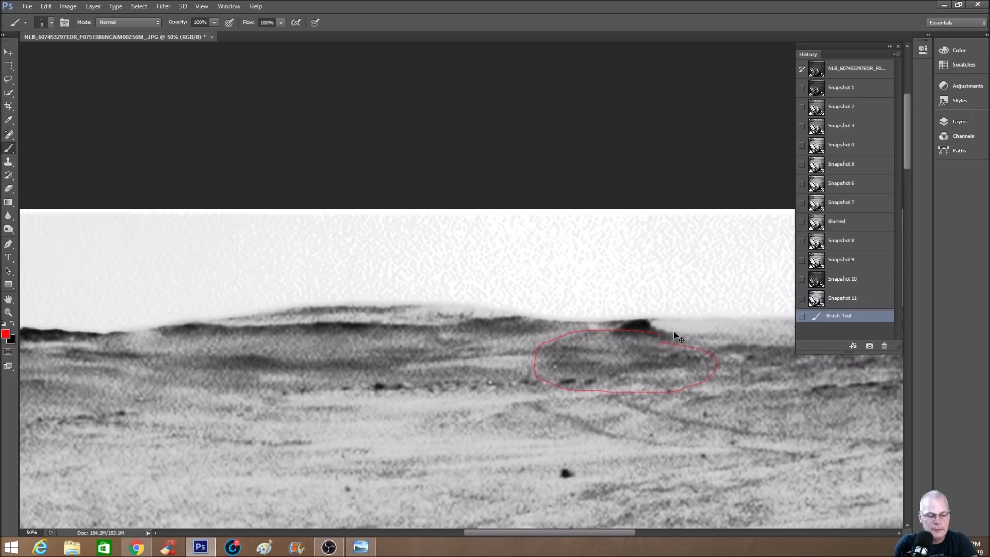
key(ctrl+plus)
drag(597, 527, 615, 528)
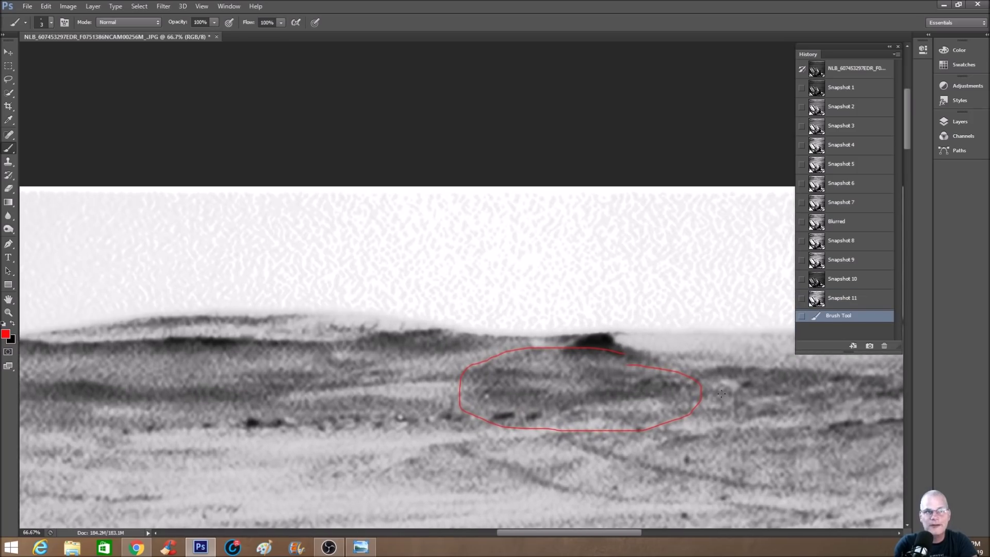
Step: Compare the ground below the small dark peak in Snapshots 9 and 11
click(839, 261)
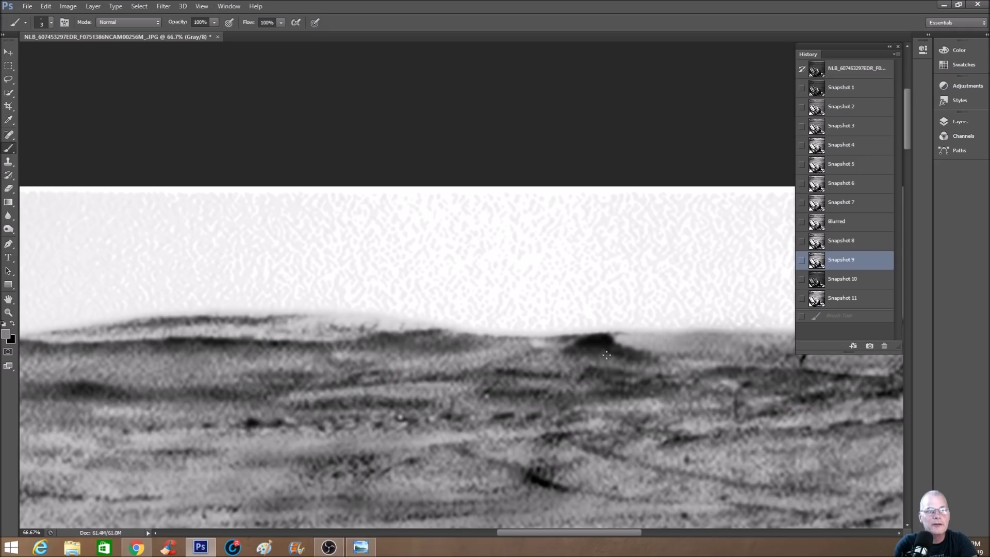
click(855, 298)
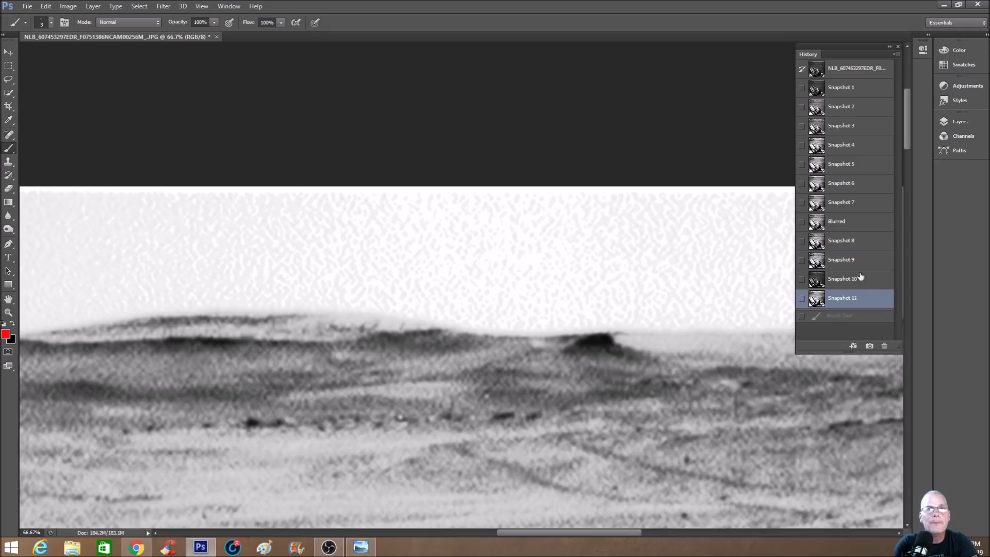
click(846, 261)
Step: On Snapshot 11, draw two red arrows pointing from either side at the faint curved track below the small dark peak
key(ctrl+minus)
key(ctrl+minus)
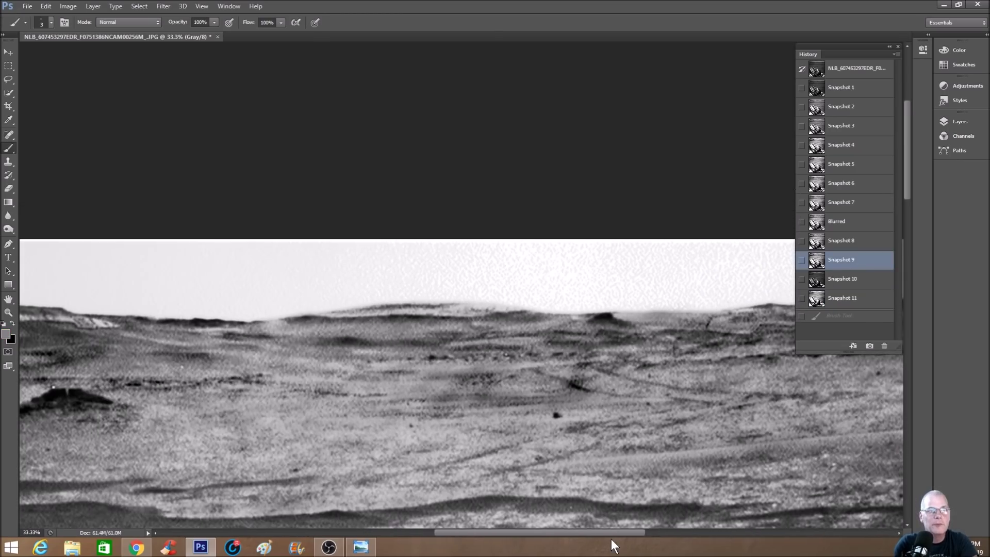
drag(611, 540, 649, 531)
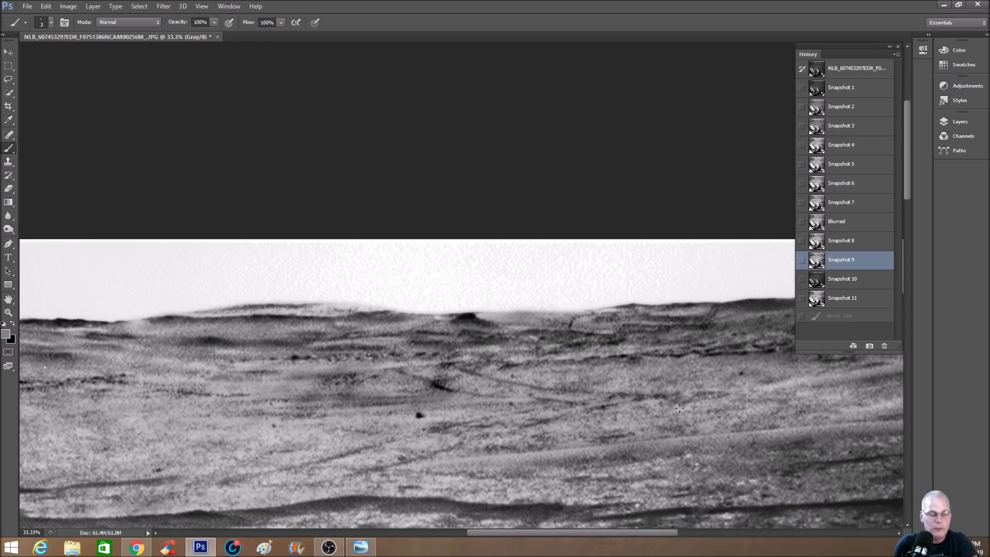
key(ctrl+plus)
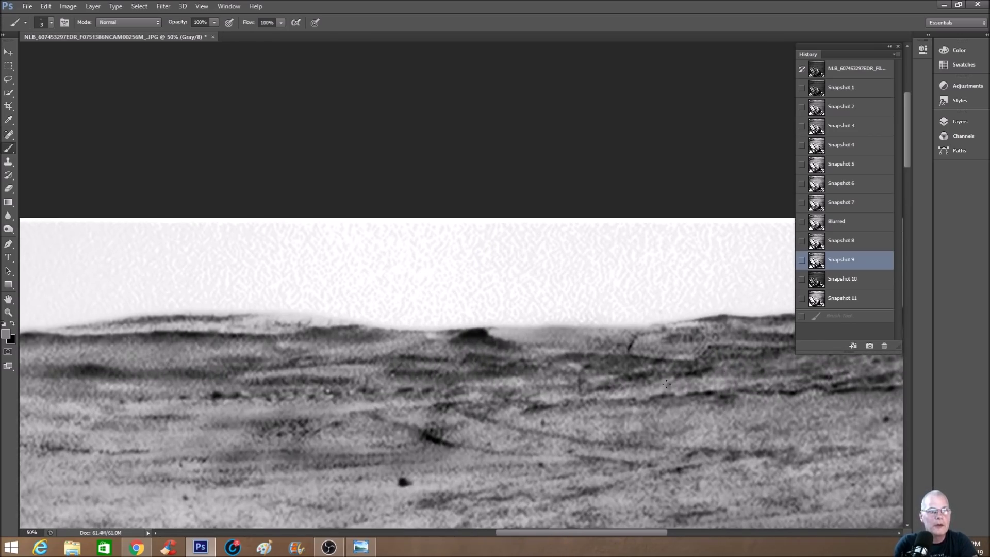
click(878, 297)
mouse_move(752, 396)
mouse_down()
mouse_move(643, 423)
mouse_move(681, 428)
mouse_up()
click(475, 499)
mouse_move(314, 470)
mouse_down()
mouse_move(381, 450)
mouse_move(369, 444)
mouse_move(395, 464)
mouse_up()
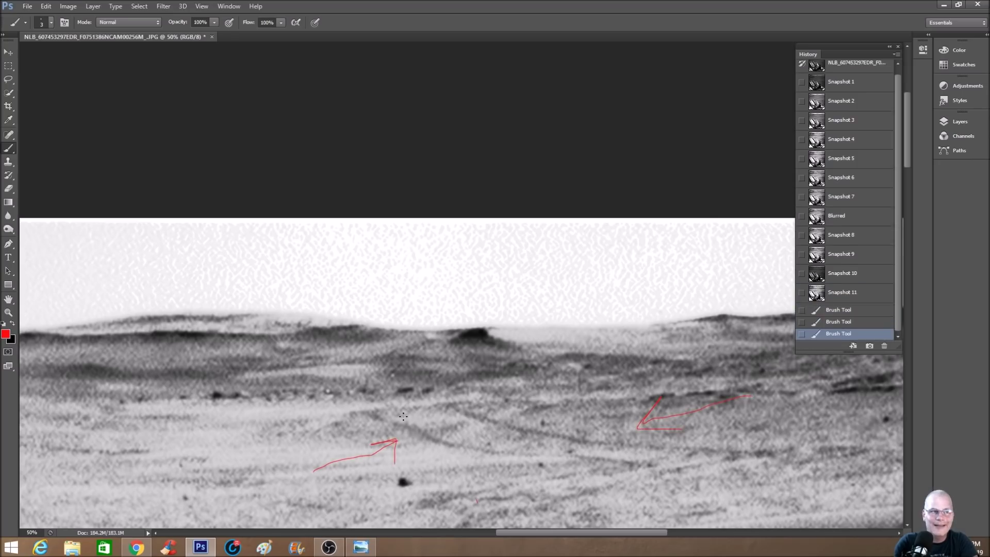
Step: Trace both edges of the curved track in red, from below the small dark peak down across the slope
drag(376, 370, 369, 409)
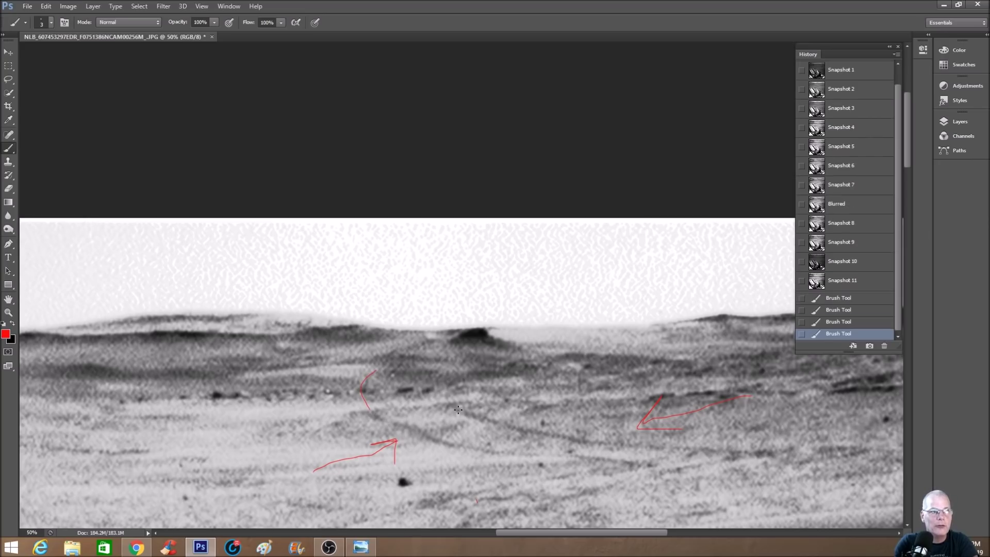
mouse_move(443, 380)
mouse_down()
mouse_move(481, 415)
mouse_move(746, 465)
mouse_up()
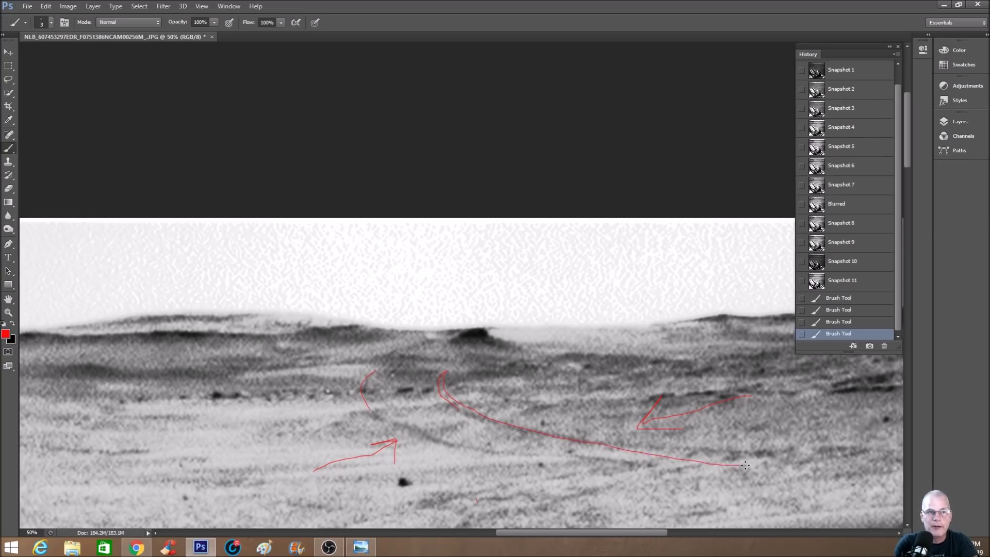
mouse_move(378, 414)
mouse_down()
mouse_move(541, 460)
mouse_move(616, 467)
mouse_up()
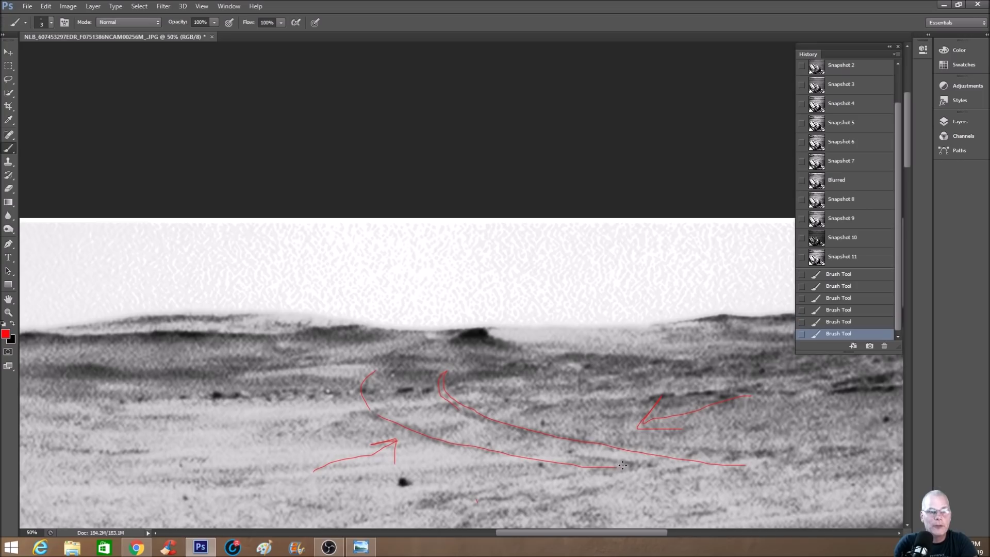
Step: Compare the rounded hill at the far end of the horizon in Snapshots 2 and 9
key(ctrl+minus)
key(ctrl+minus)
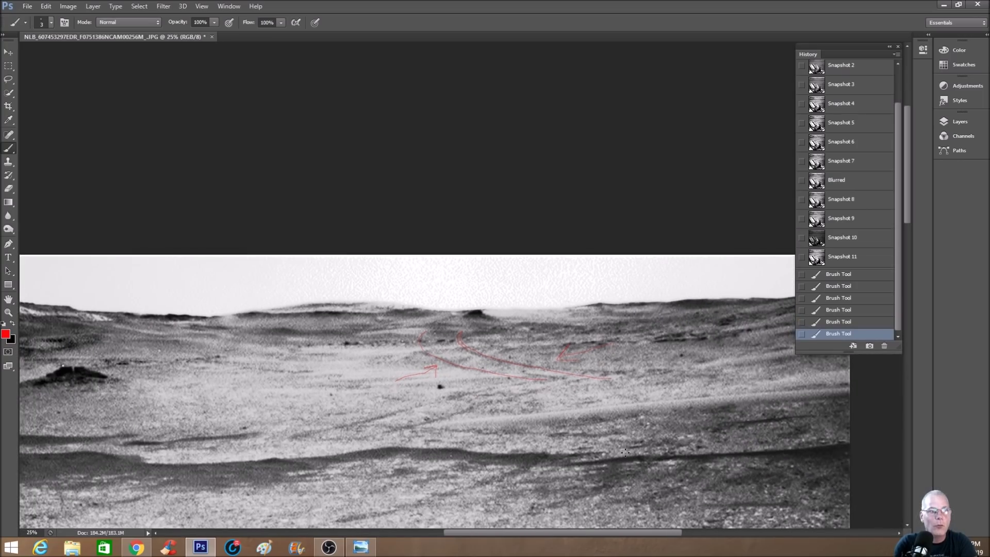
drag(584, 532, 475, 537)
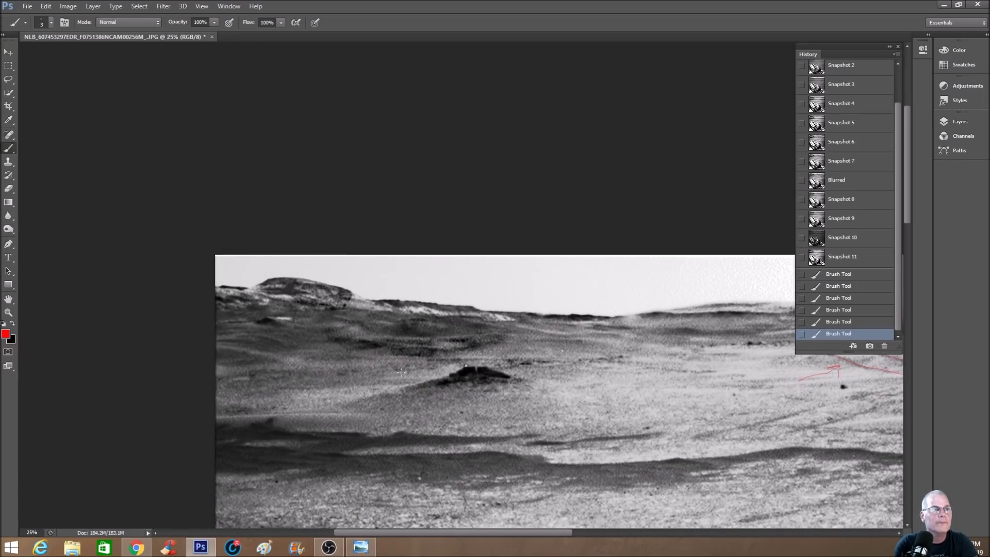
key(ctrl+plus)
key(ctrl+plus)
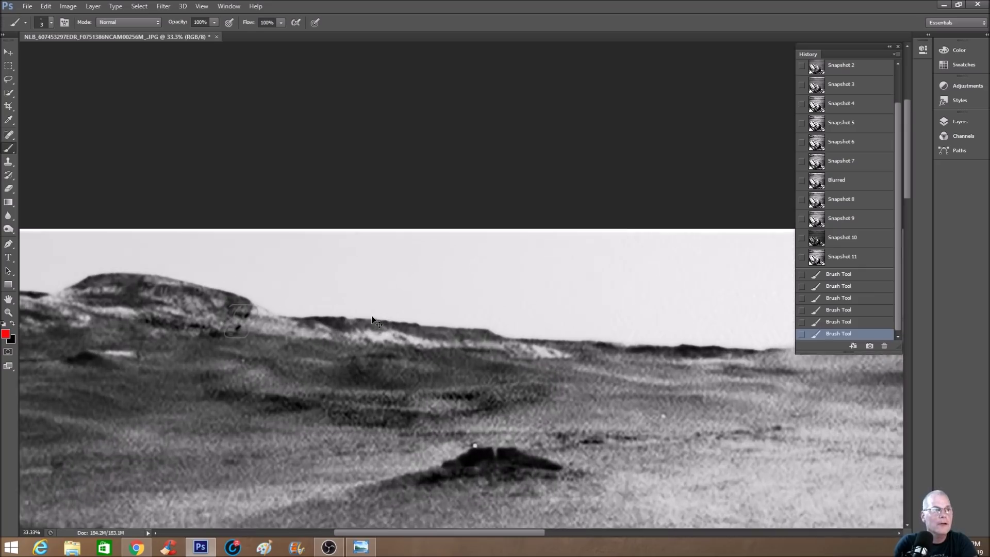
drag(459, 534, 415, 533)
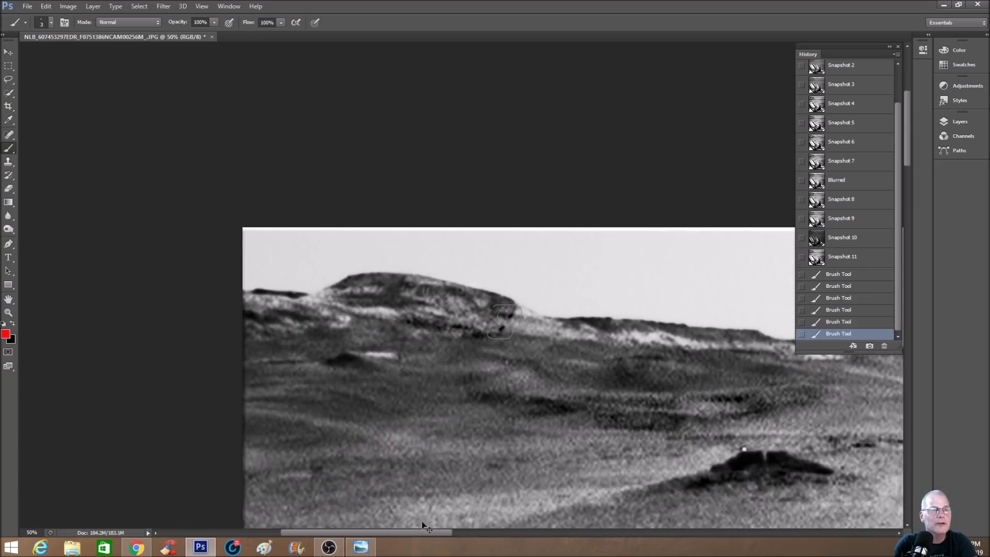
key(ctrl+plus)
scroll(862, 105, up, 2)
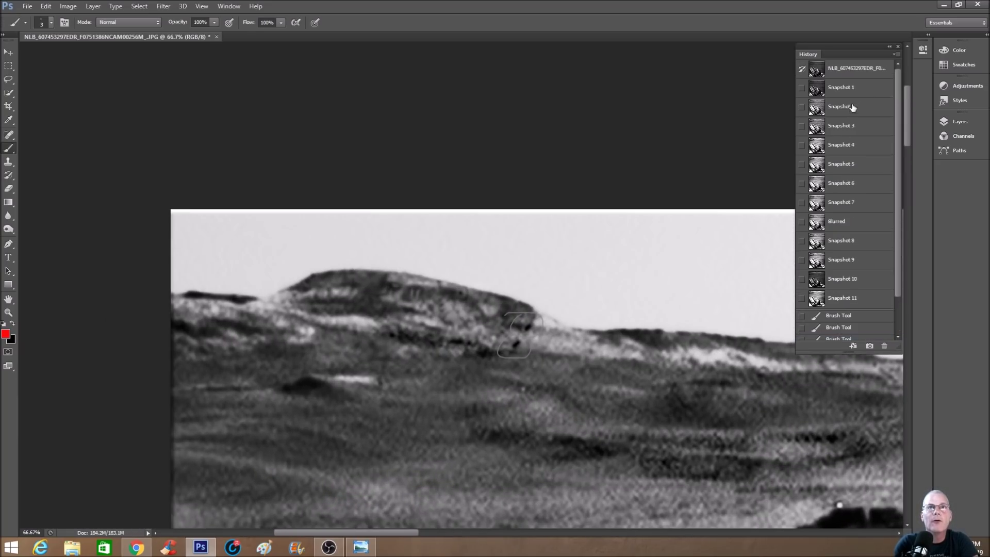
click(860, 106)
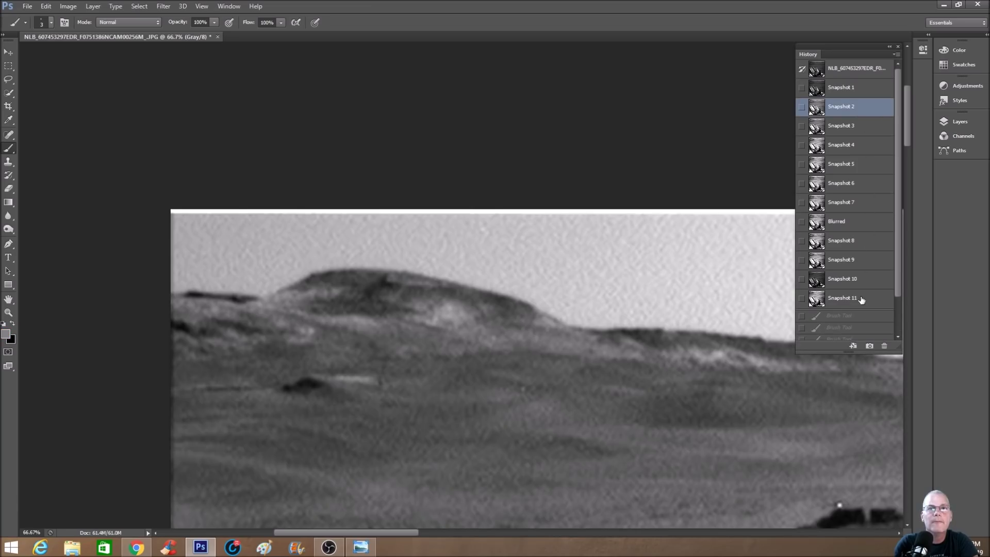
click(872, 263)
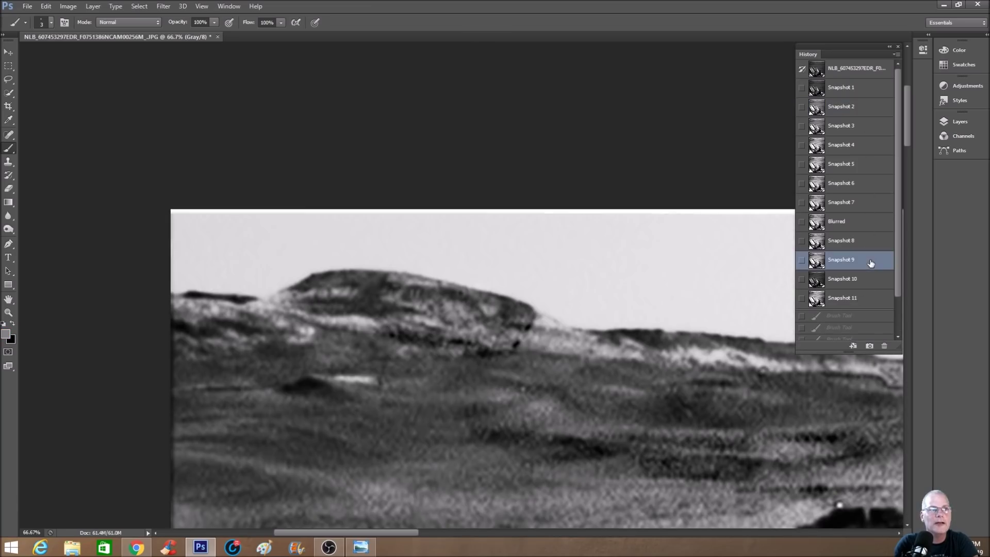
click(867, 110)
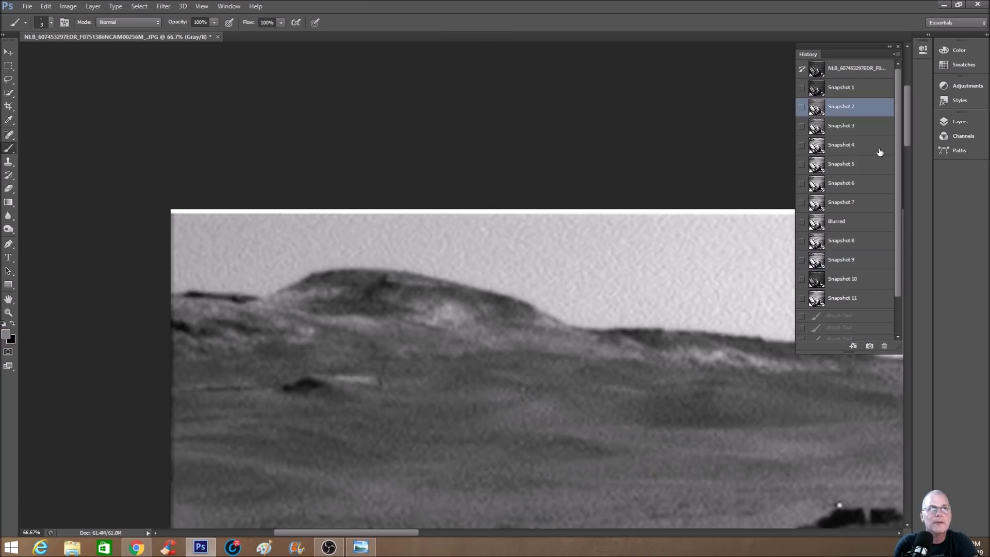
click(865, 262)
click(865, 105)
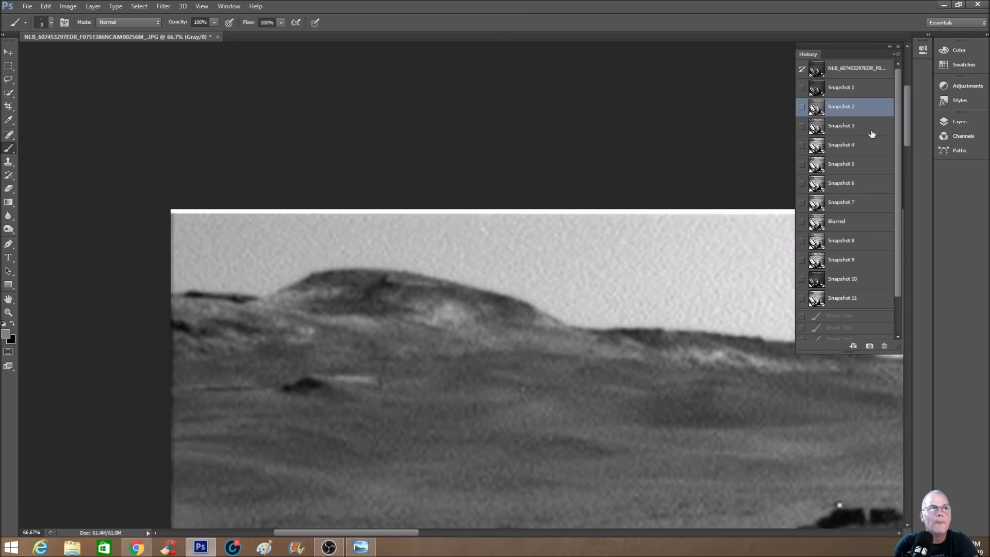
click(859, 258)
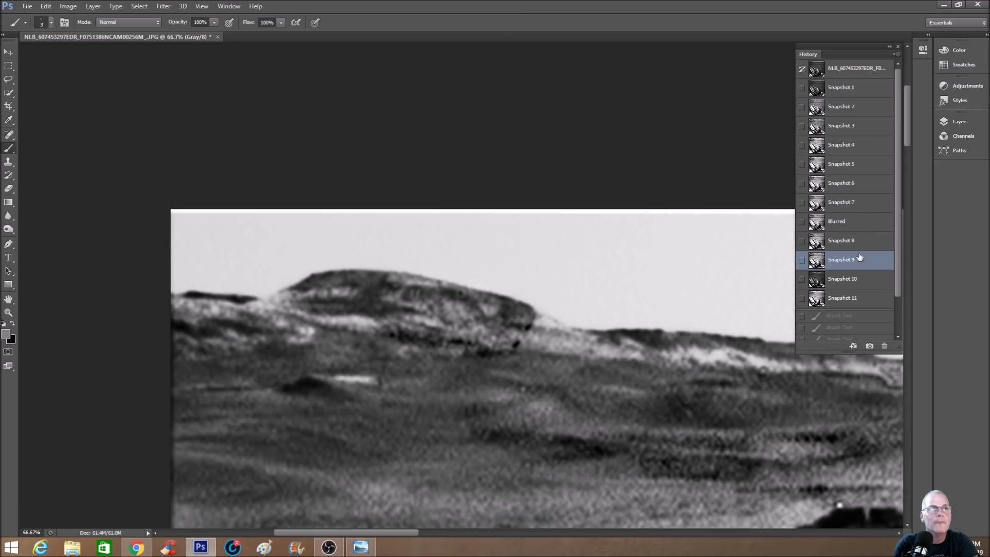
click(862, 107)
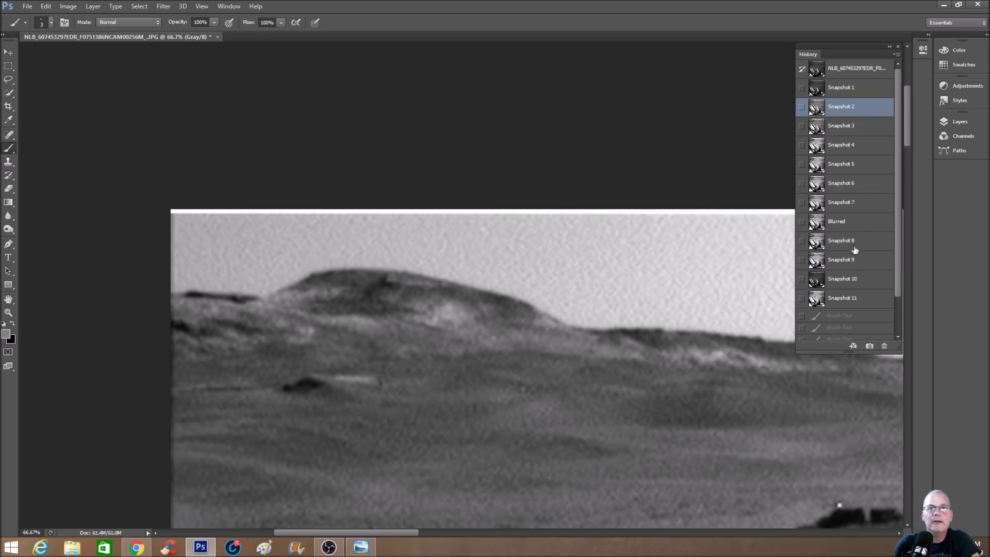
click(855, 263)
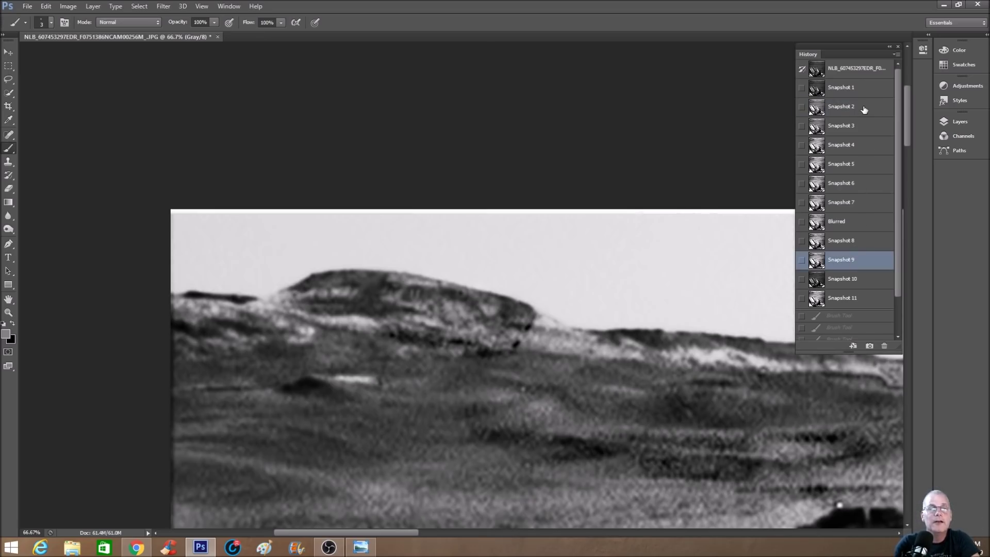
click(864, 109)
click(860, 264)
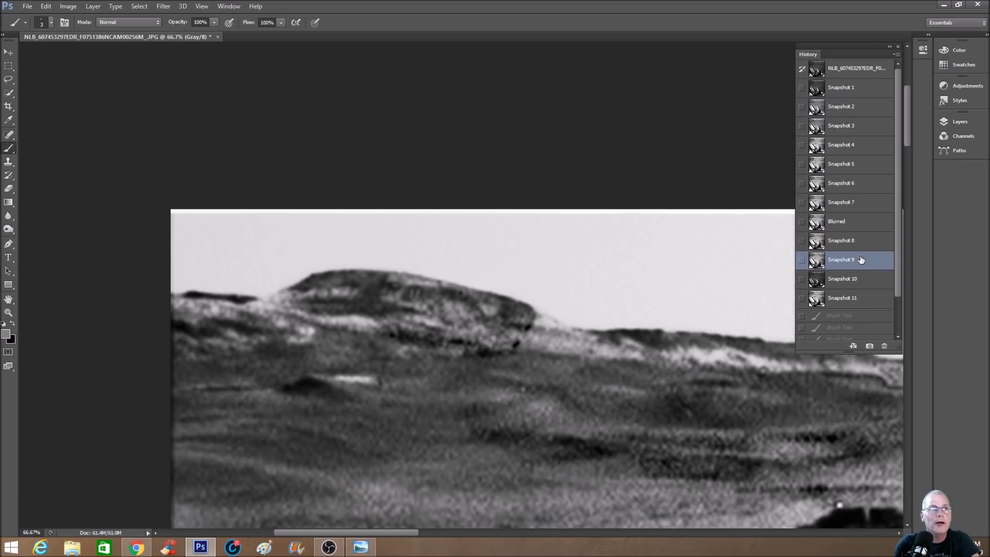
click(870, 109)
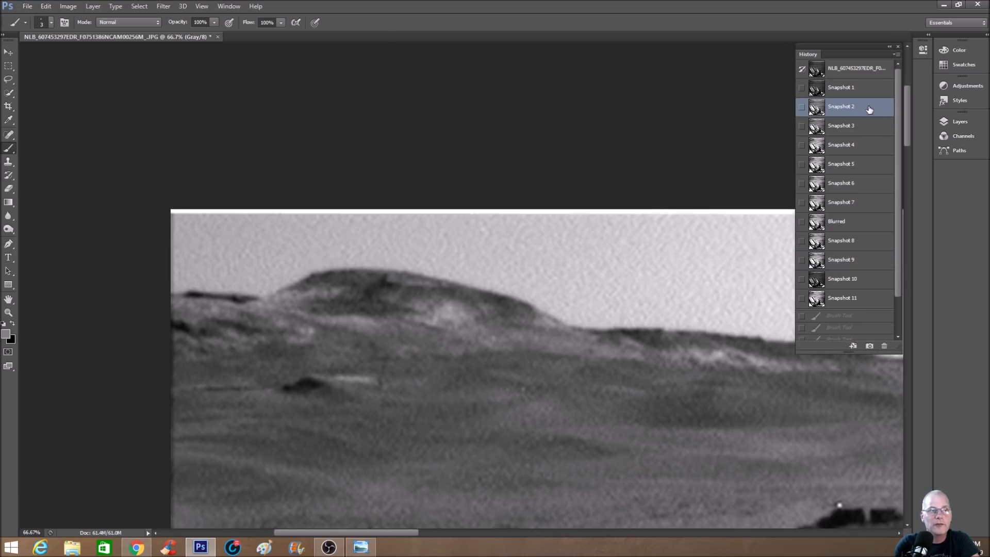
click(861, 261)
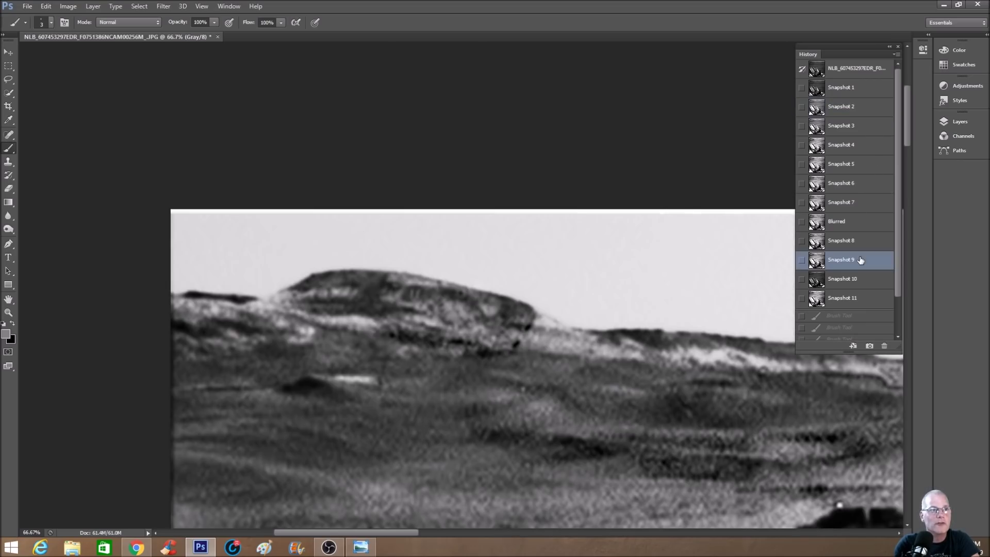
click(872, 105)
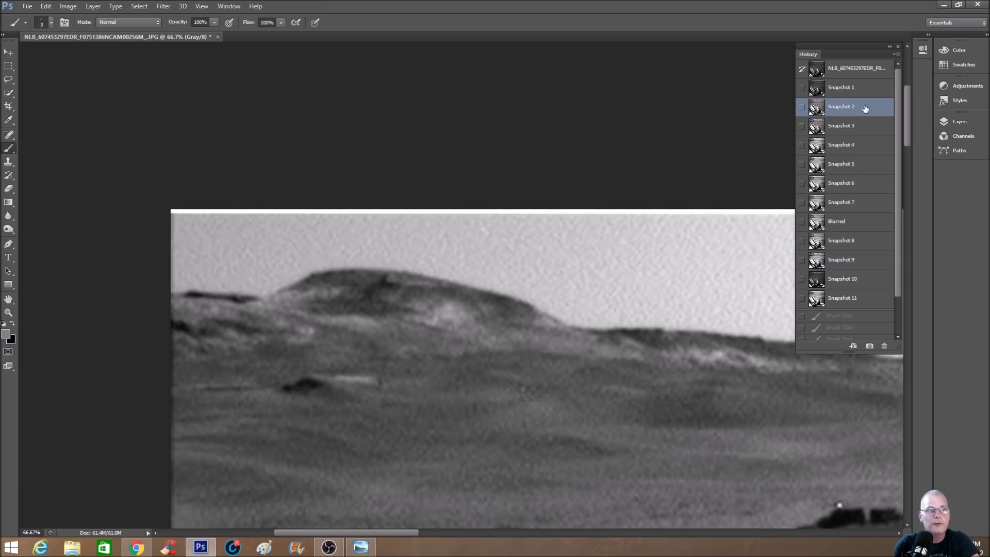
click(855, 266)
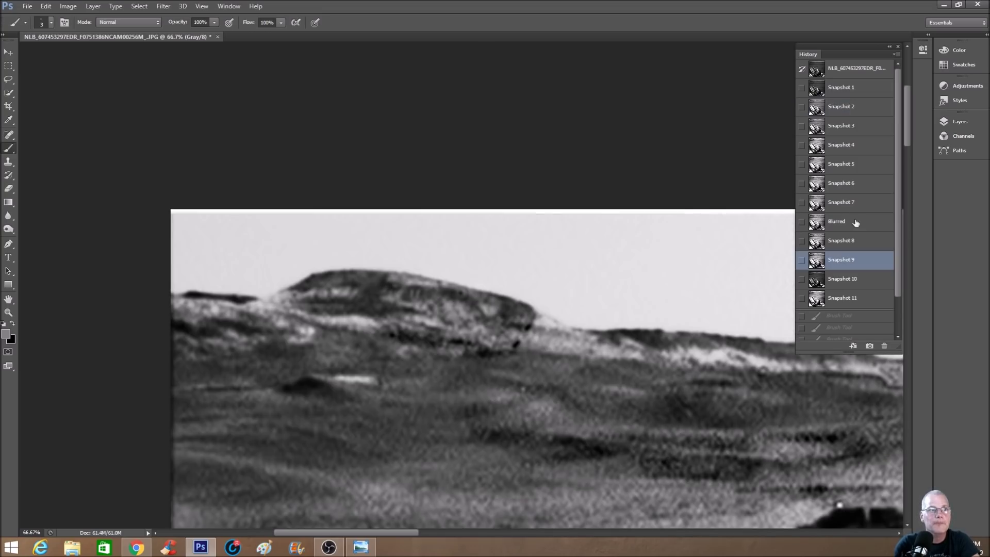
Step: Mark the foot of the hill with an arrow and circle on Snapshot 2, and with a red arrow and two red outlines on Snapshot 11
click(868, 109)
mouse_move(605, 308)
mouse_down()
mouse_move(501, 351)
mouse_move(536, 331)
mouse_up()
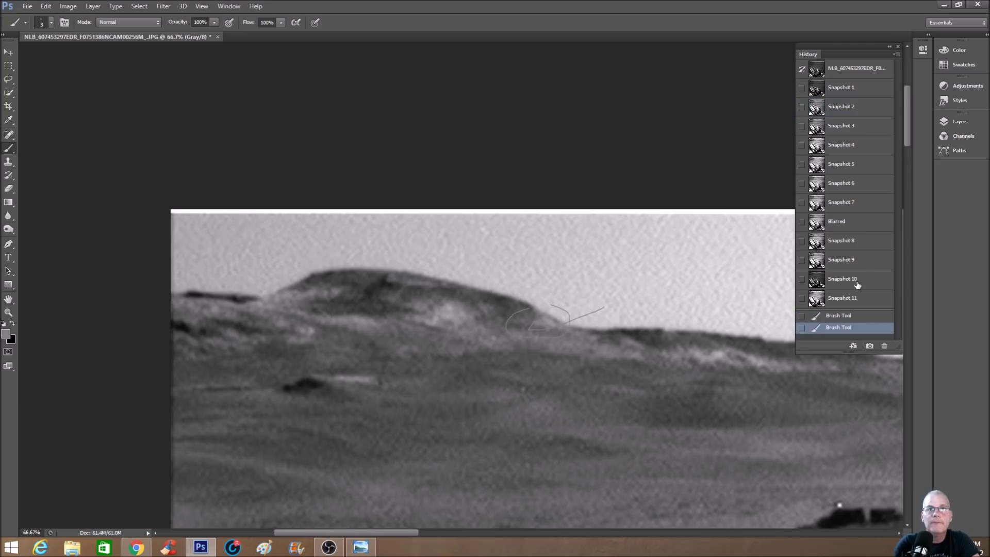
click(861, 297)
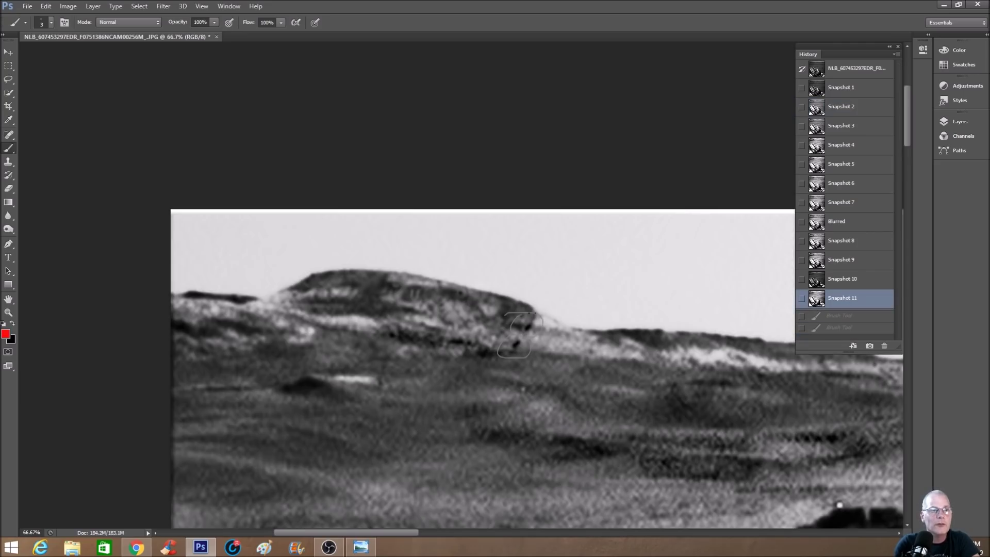
mouse_move(577, 270)
mouse_down()
mouse_move(557, 294)
mouse_move(551, 283)
mouse_move(562, 304)
mouse_move(516, 336)
mouse_up()
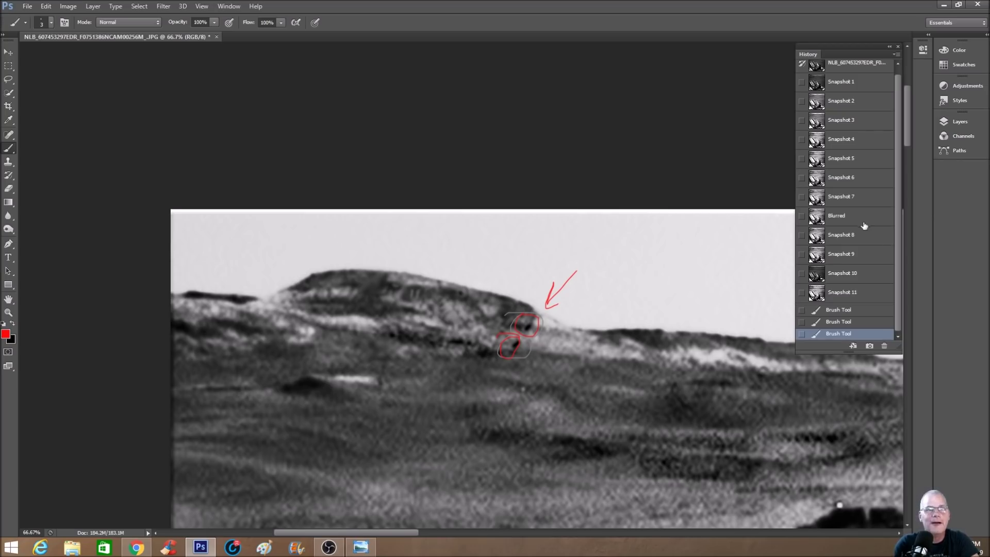
Step: Return to the unmarked Snapshot 11 and compare the hill with Snapshot 2
click(859, 292)
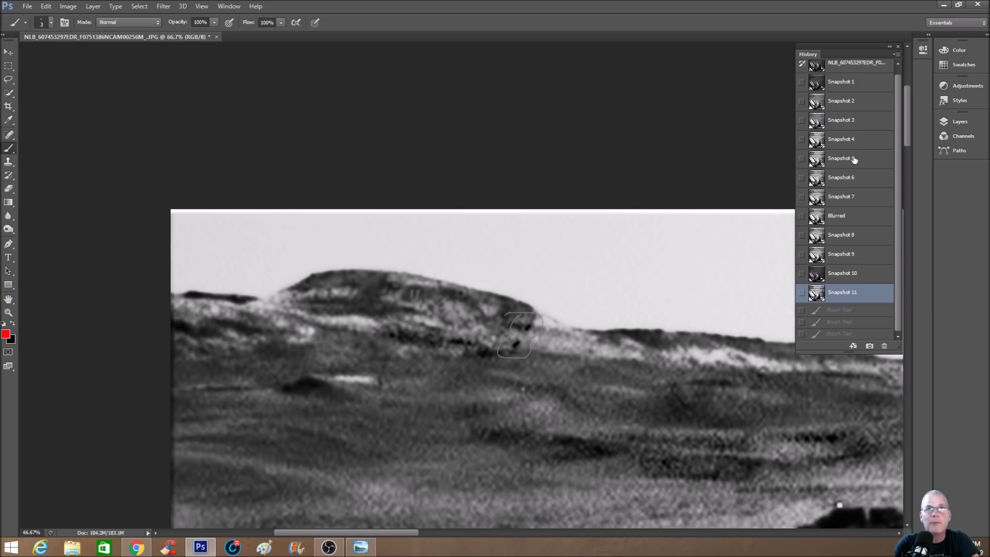
click(874, 100)
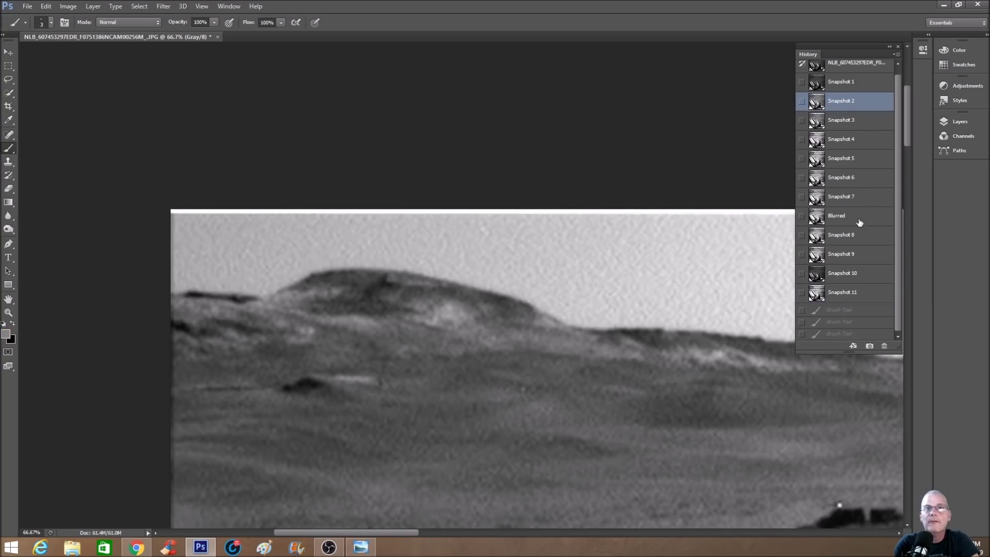
click(859, 293)
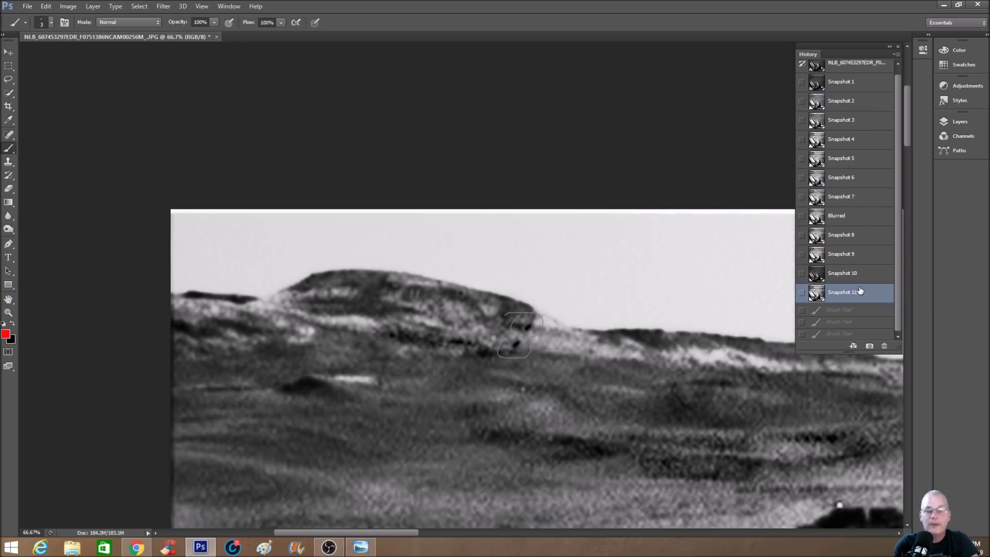
Step: Examine the horizon and slope around the small dark peak in Snapshots 11 and 9
key(ctrl+minus)
key(ctrl+minus)
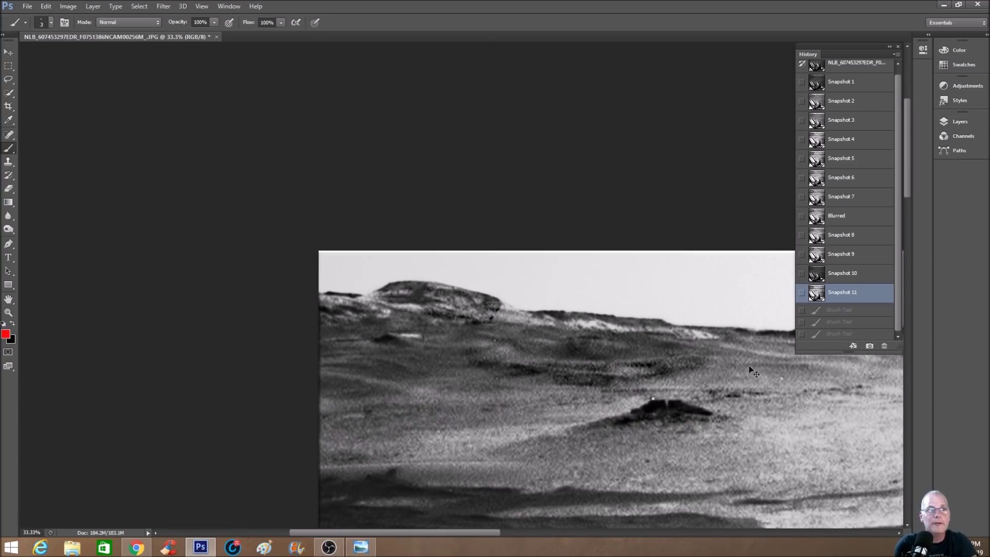
drag(481, 535, 680, 516)
key(ctrl+minus)
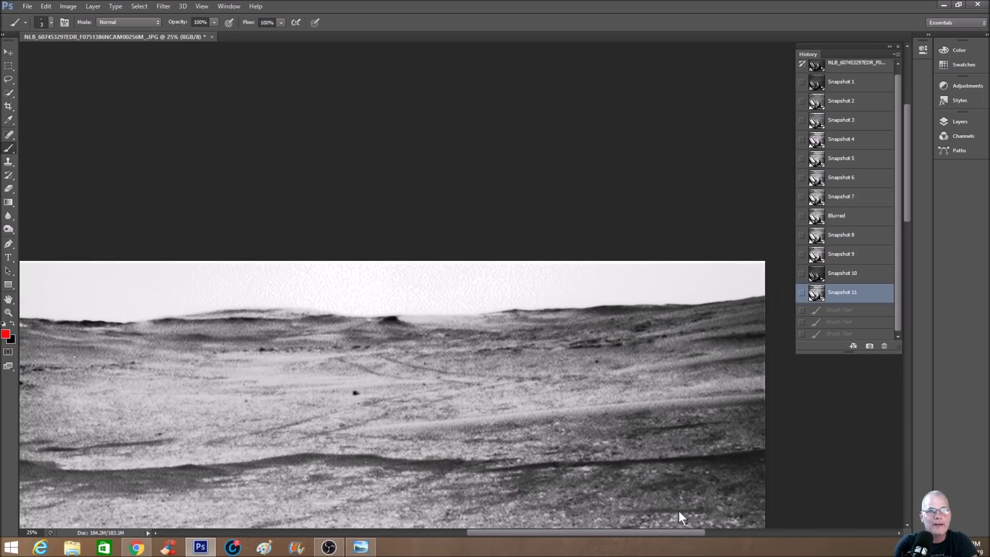
key(ctrl+plus)
key(ctrl+plus)
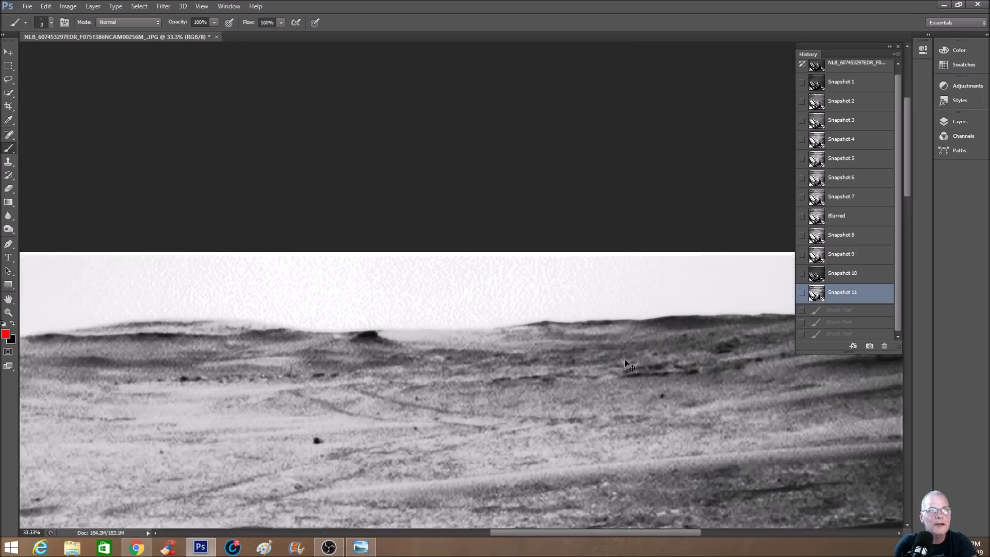
click(860, 255)
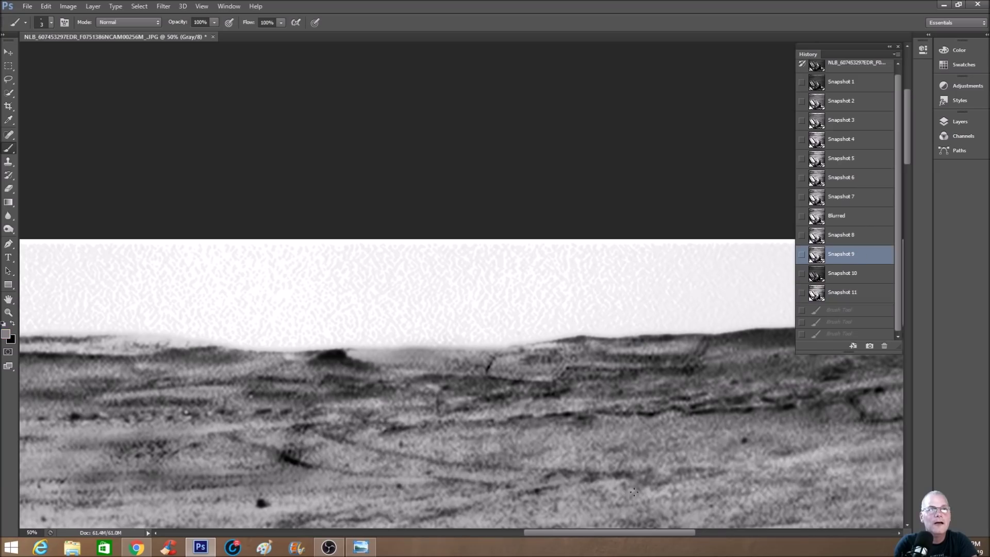
drag(621, 533, 612, 533)
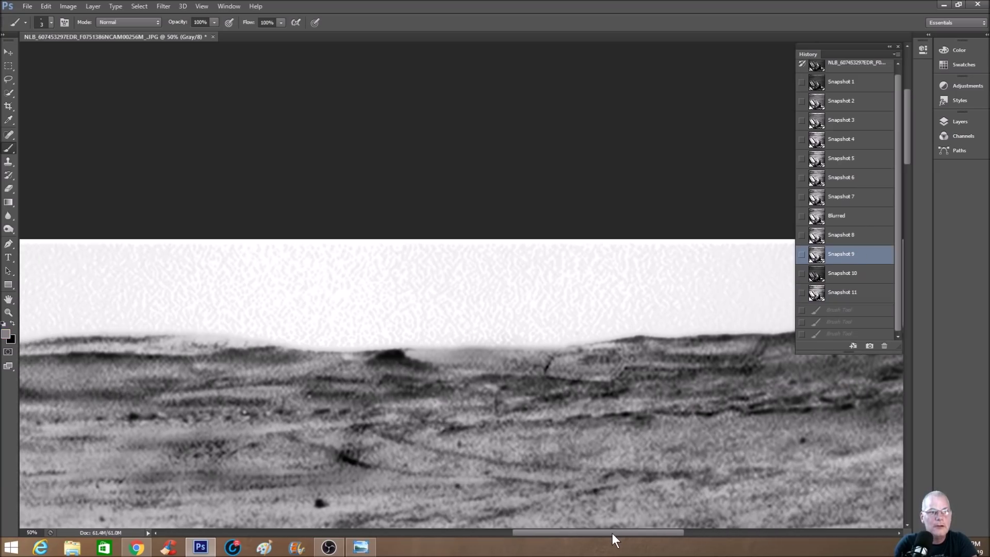
Step: On Snapshot 11, circle in red the large area of ridge and slope between the rounded hill and the dark mound
key(ctrl+minus)
key(ctrl+minus)
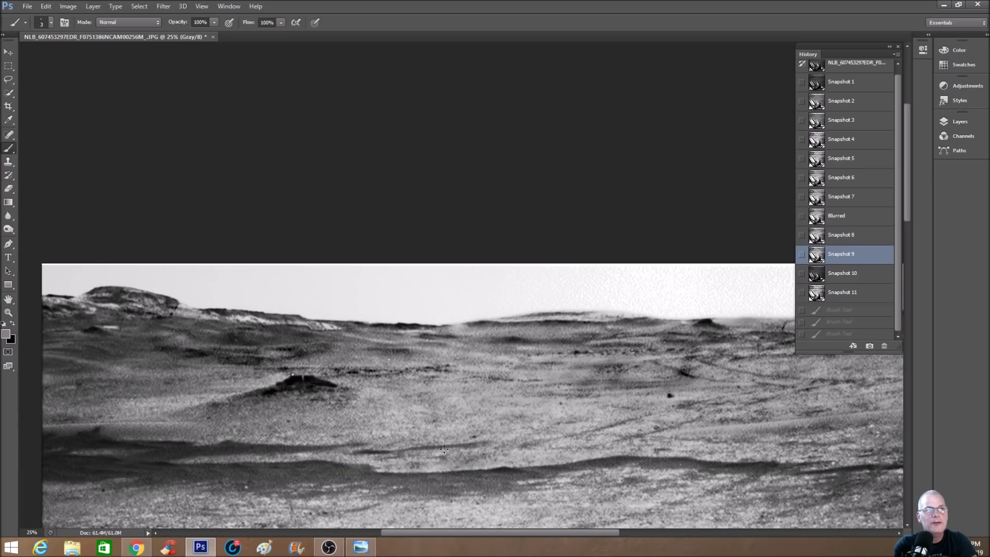
key(ctrl+plus)
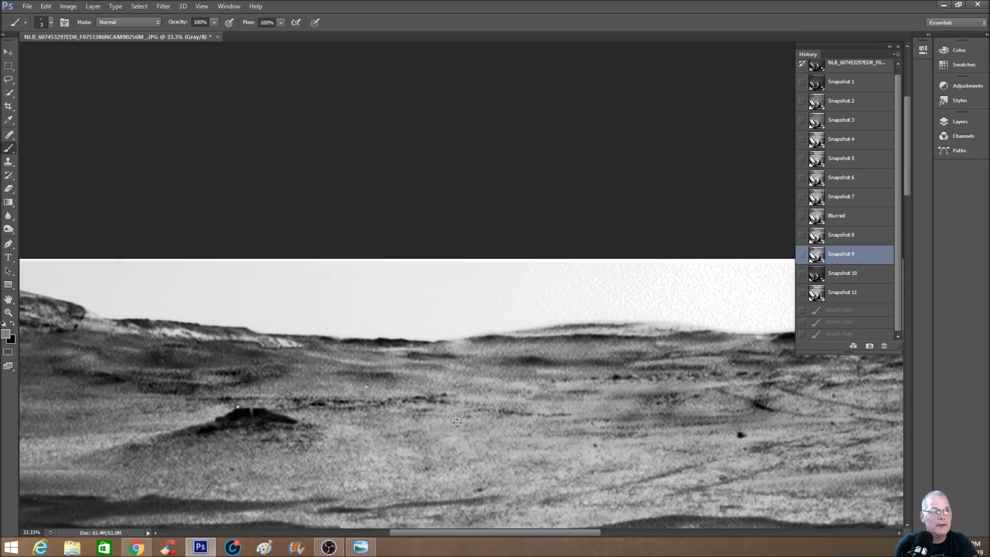
drag(509, 533, 451, 533)
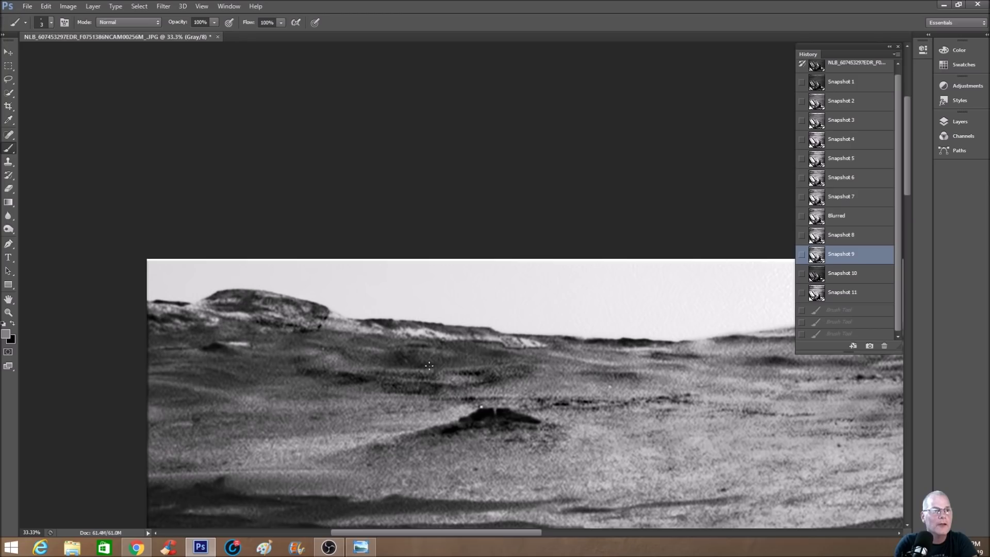
click(831, 298)
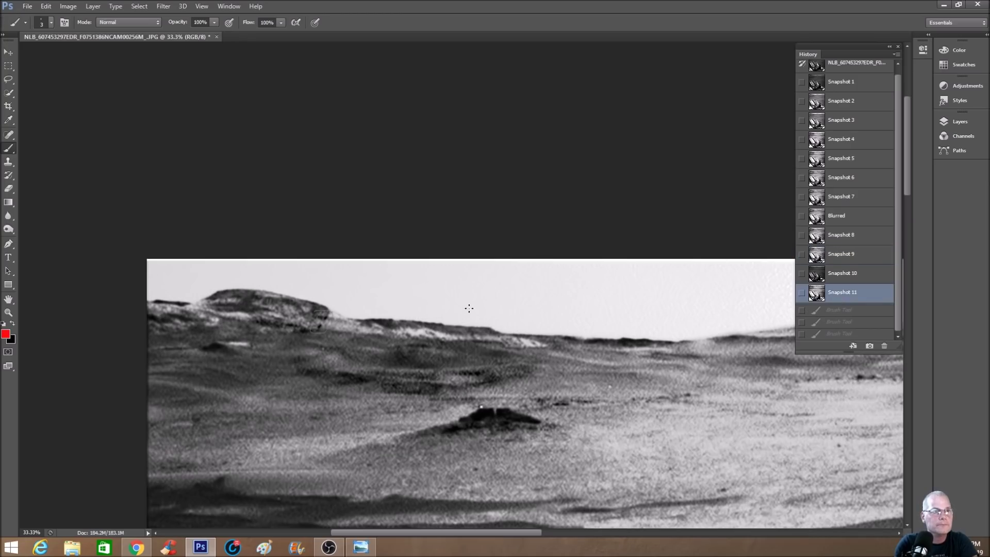
mouse_move(360, 406)
mouse_down()
mouse_move(516, 392)
mouse_move(401, 309)
mouse_up()
key(ctrl+plus)
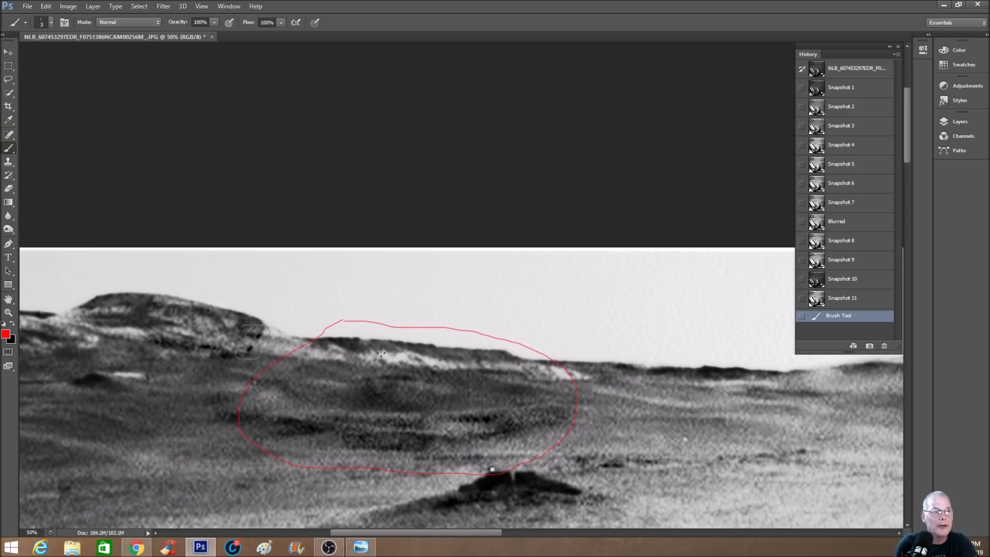
Step: Inside the large red circle, outline the dark hollow below the ridge and trace the curved bands and dark streaks around it
mouse_move(353, 404)
mouse_down()
mouse_move(457, 374)
mouse_move(341, 363)
mouse_up()
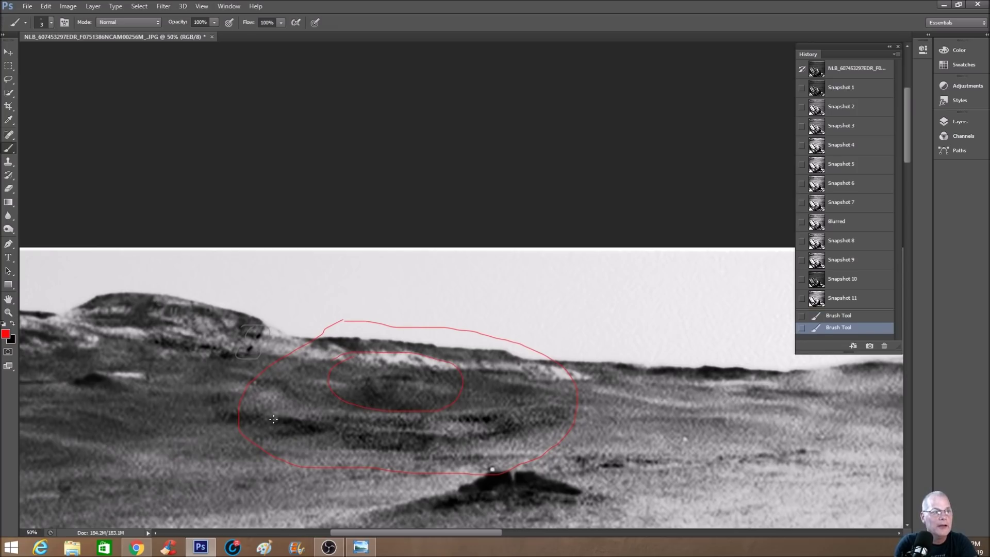
drag(276, 421, 299, 423)
drag(361, 433, 373, 429)
mouse_move(494, 422)
mouse_down()
mouse_move(536, 407)
mouse_move(495, 406)
mouse_up()
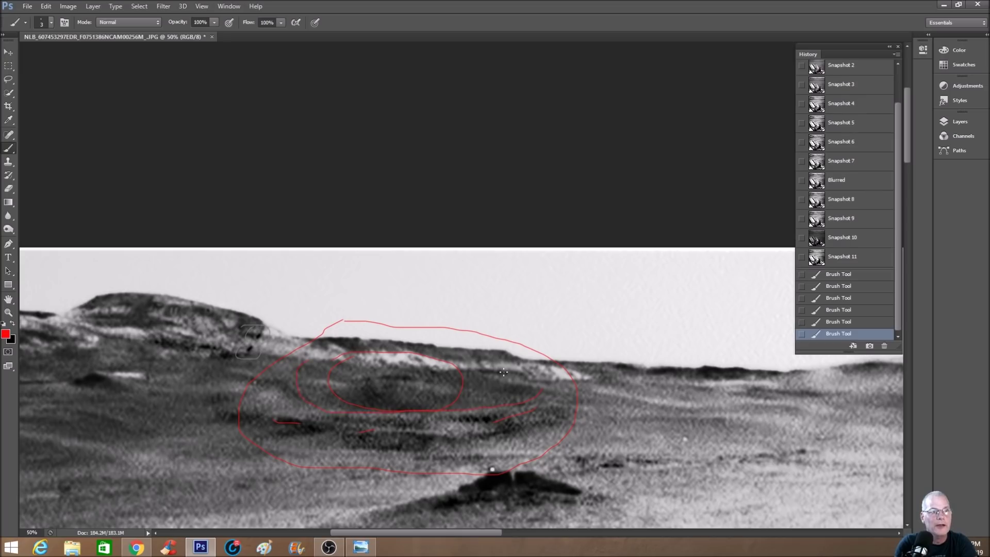
Step: Trace the upper edge at the far end of the curved band in red, and restore the unmarked Snapshot 11
mouse_move(477, 372)
mouse_down()
mouse_move(534, 385)
mouse_move(519, 403)
mouse_up()
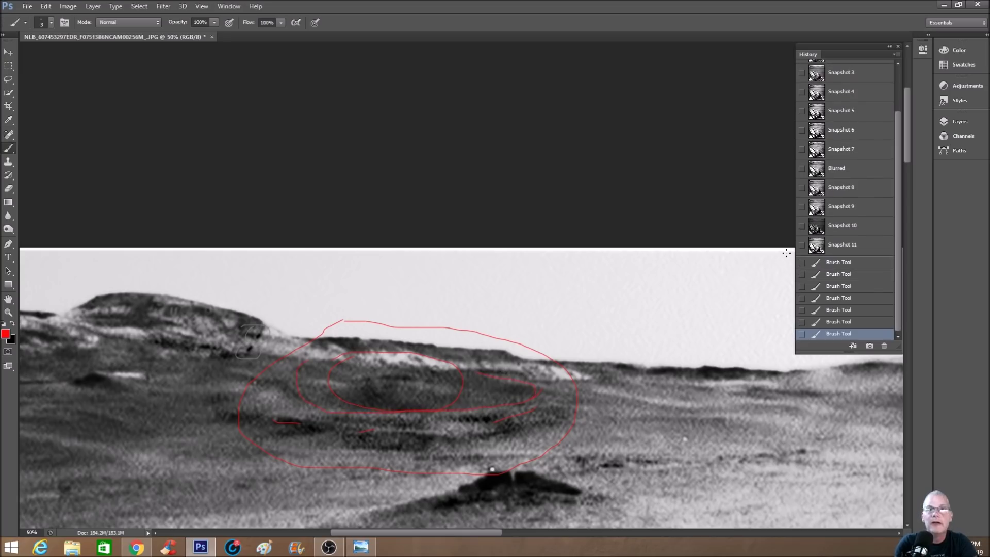
click(854, 252)
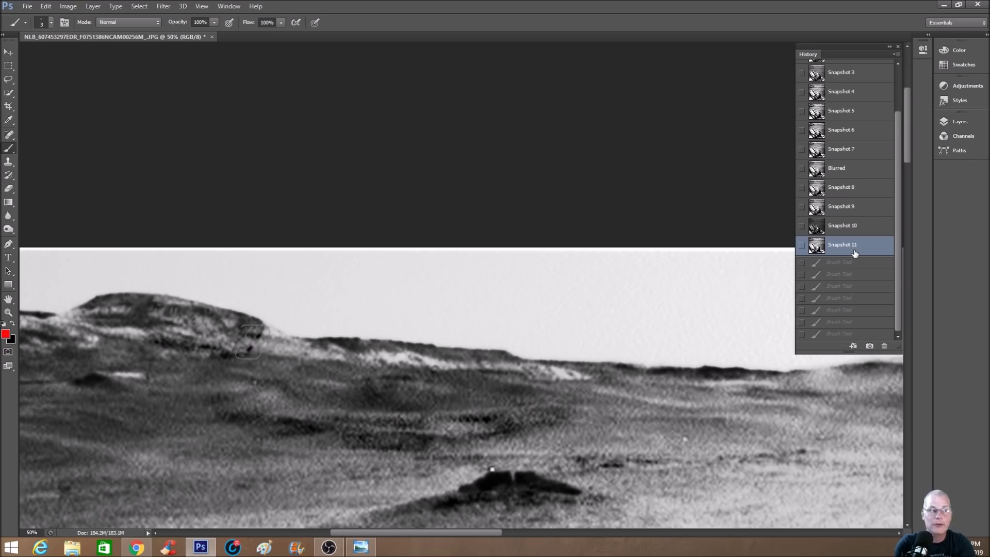
Step: On Snapshot 11, mark a red line from the sky to the edge of the rounded hill and circle the whole hill in red
key(ctrl+minus)
key(ctrl+minus)
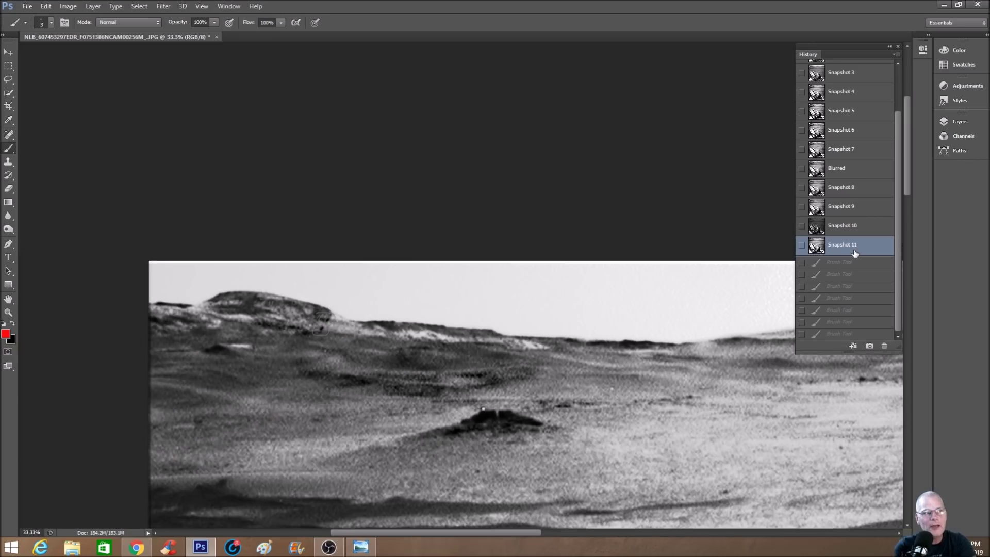
drag(518, 532, 537, 532)
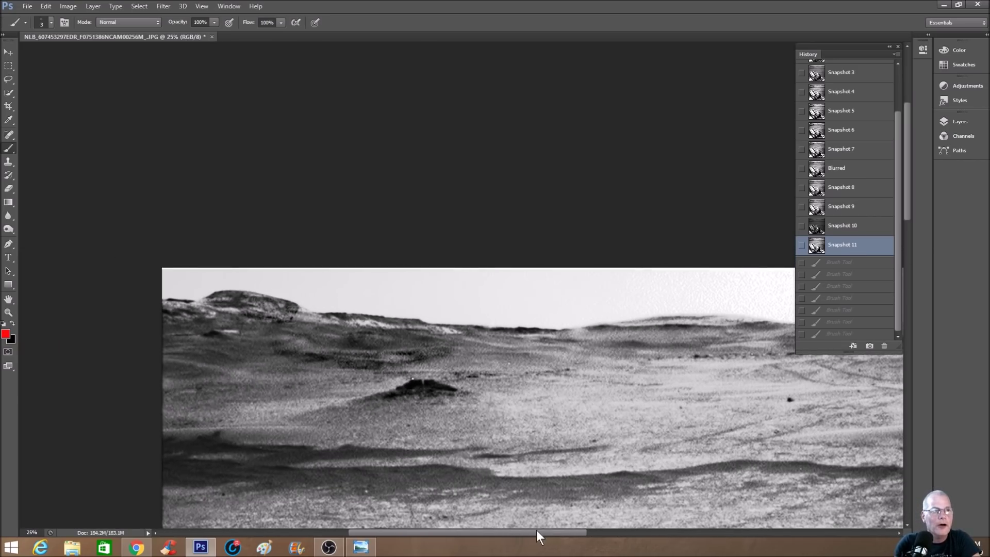
drag(206, 262, 197, 305)
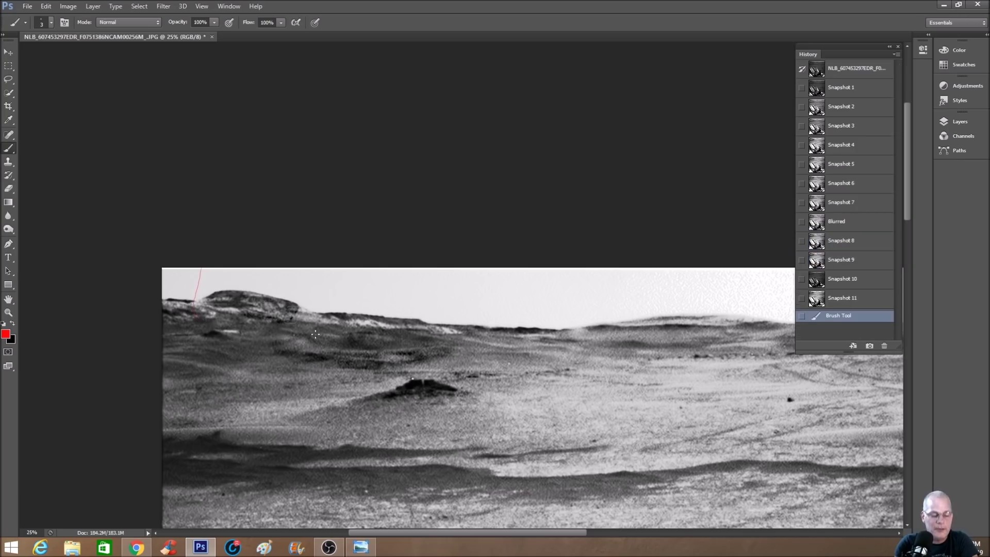
key(ctrl+plus)
key(ctrl+plus)
drag(492, 532, 412, 532)
mouse_move(307, 294)
mouse_down()
mouse_move(449, 278)
mouse_move(526, 364)
mouse_up()
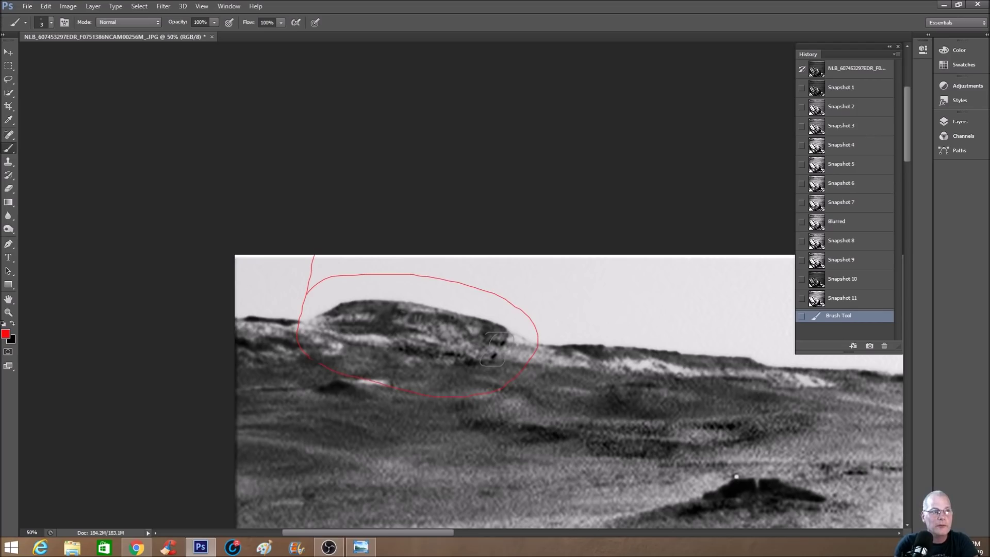
click(581, 381)
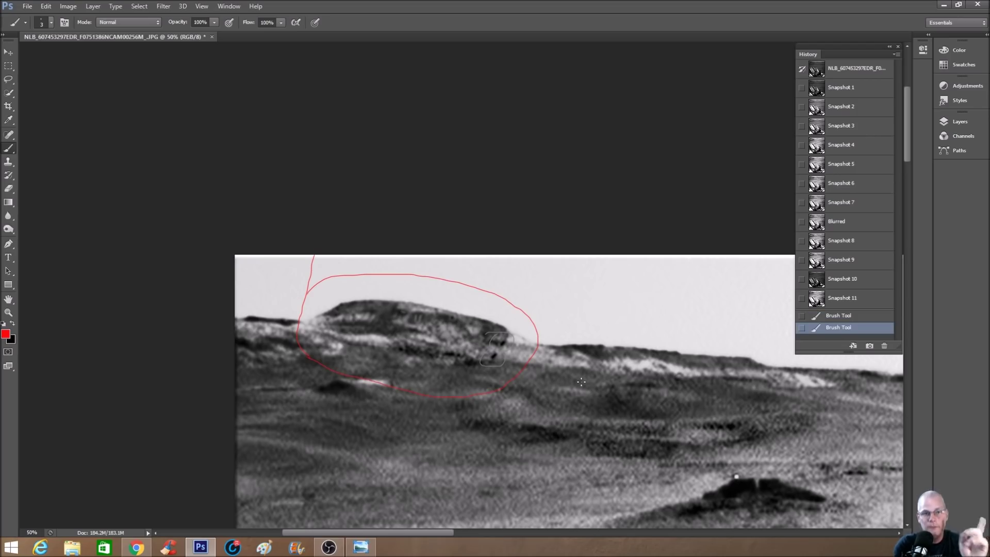
Step: Switch to Windows Photo Viewer to show the Mars Anomalies and Beyond closing image
key(alt+Tab)
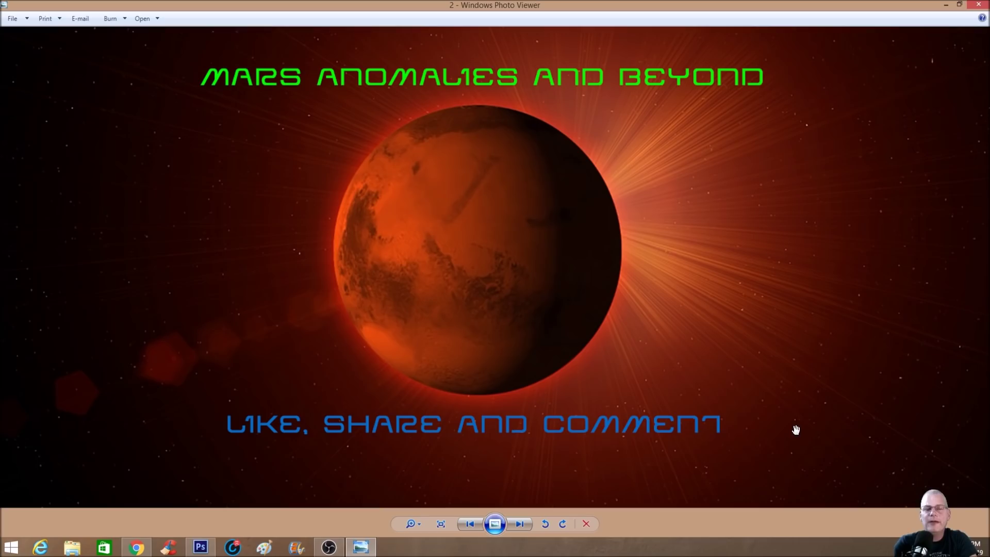